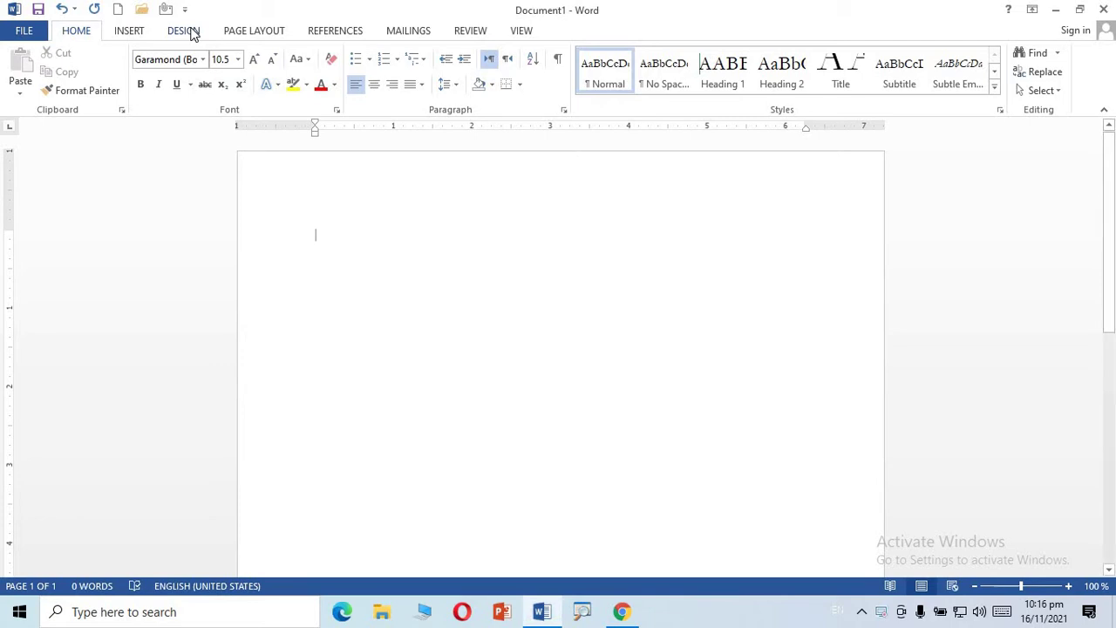
# Apply the Normal margin preset with 1" on all sides to the blank document.
pyautogui.click(183, 33)
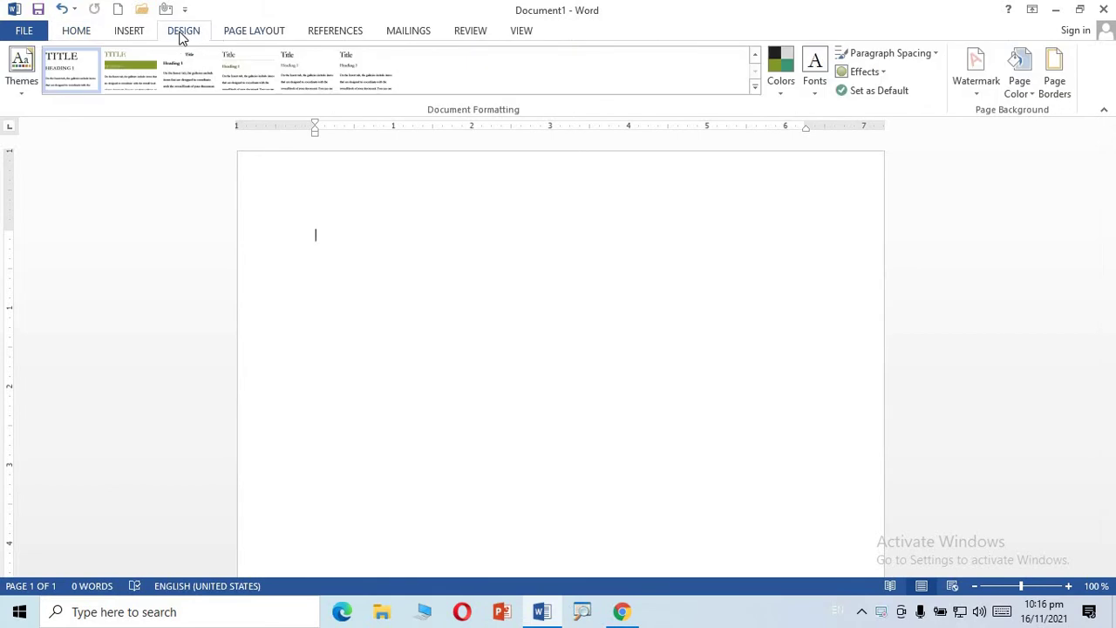
pyautogui.click(233, 35)
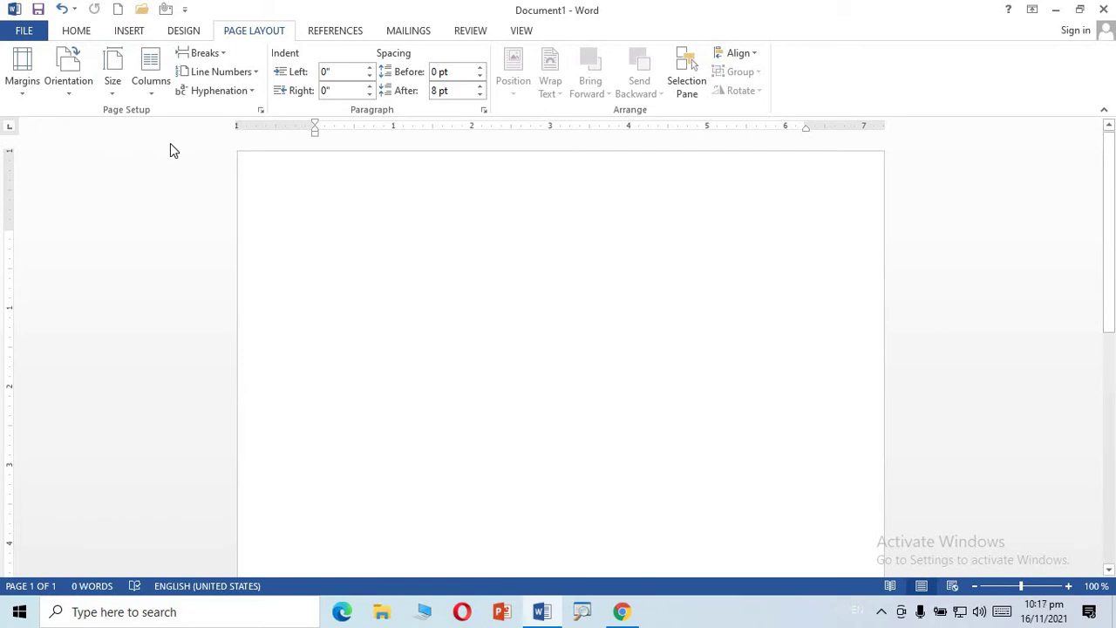
pyautogui.click(23, 97)
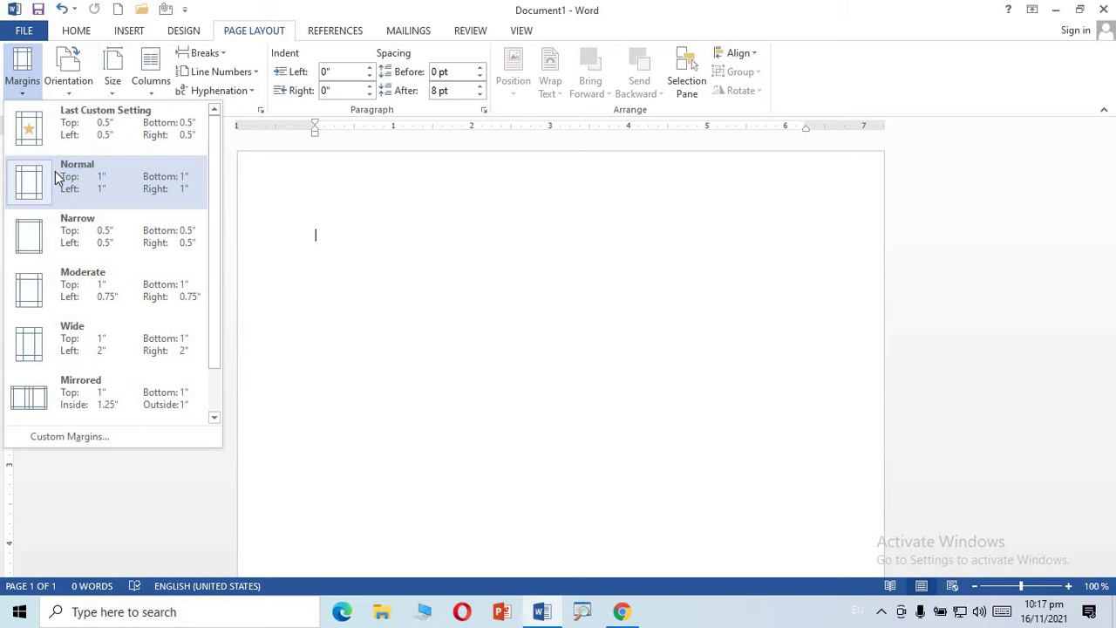
pyautogui.click(122, 203)
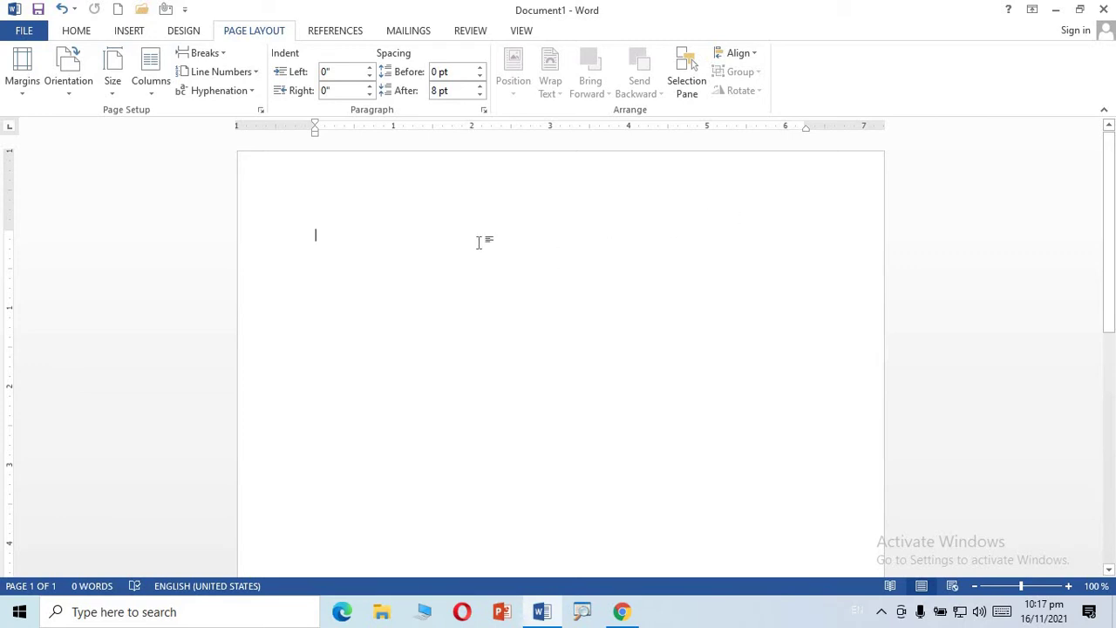
# Enter the text "MicrosoftOffice" on the first line and place the cursor at its start.
pyautogui.write('Microso')
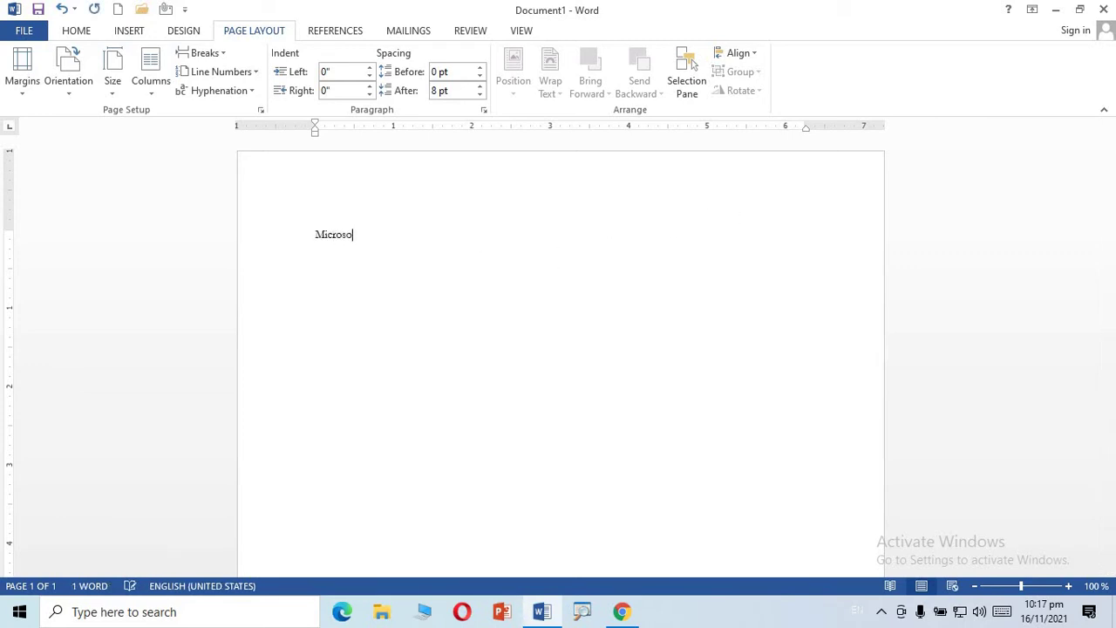
pyautogui.write('ftOffice')
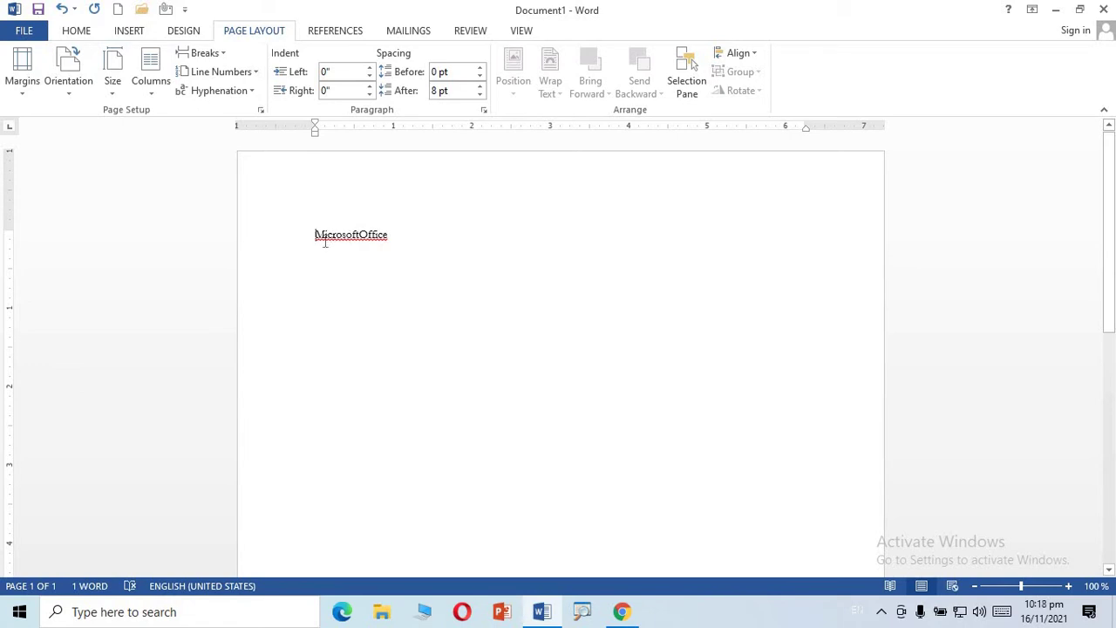
pyautogui.click(317, 235)
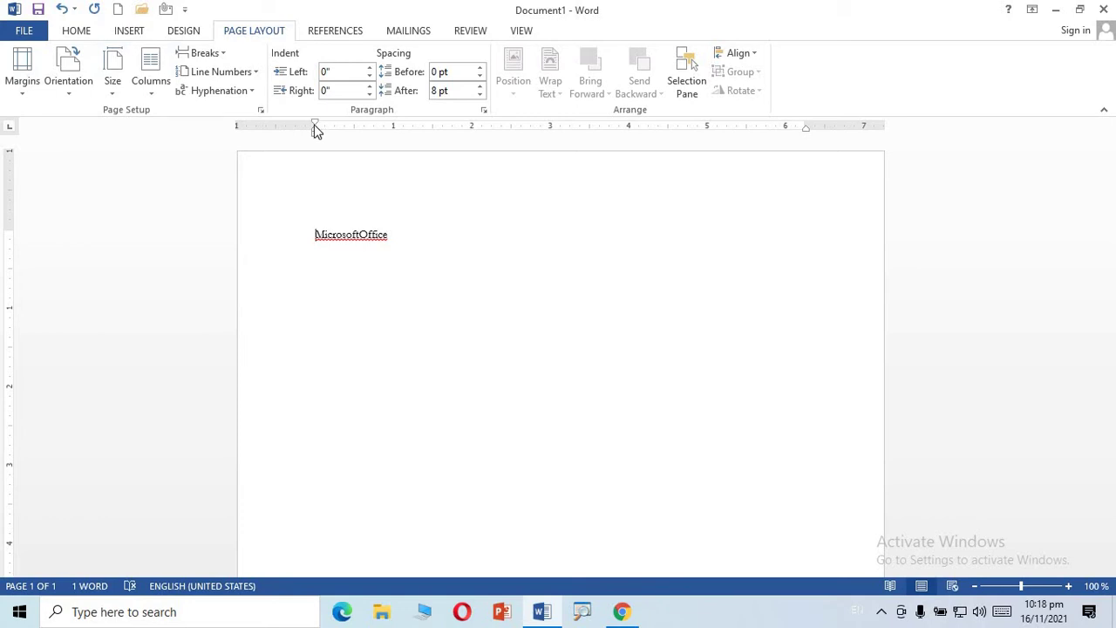
# Check the left and right margin limits on the horizontal ruler and delete the "MicrosoftOffice" text.
pyautogui.moveTo(316, 130); pyautogui.dragTo(315, 129)
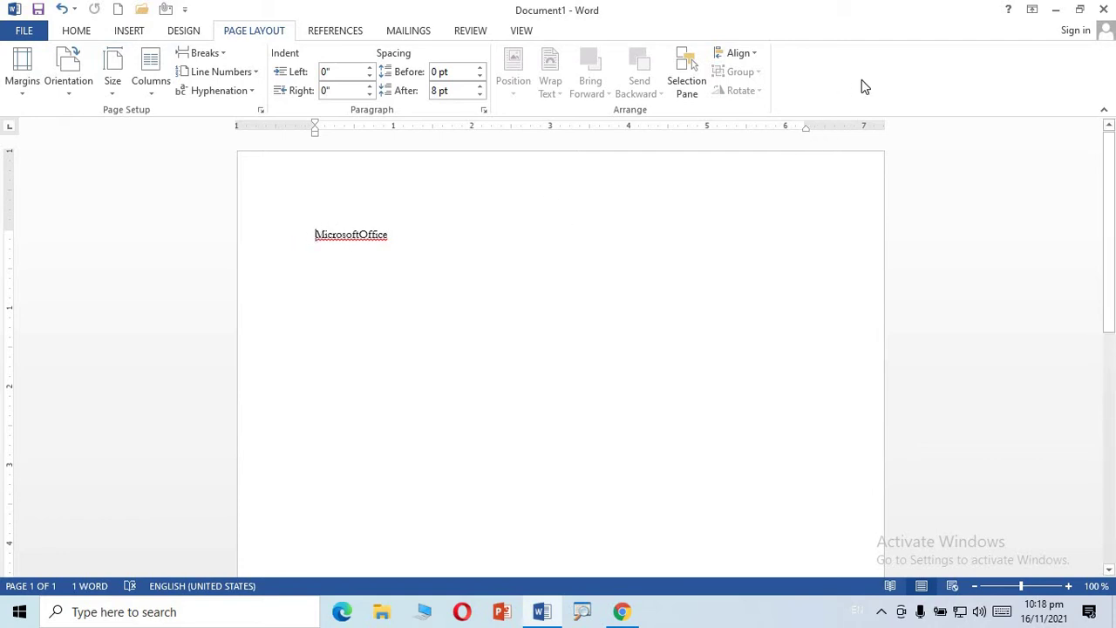
pyautogui.moveTo(805, 127); pyautogui.dragTo(805, 126)
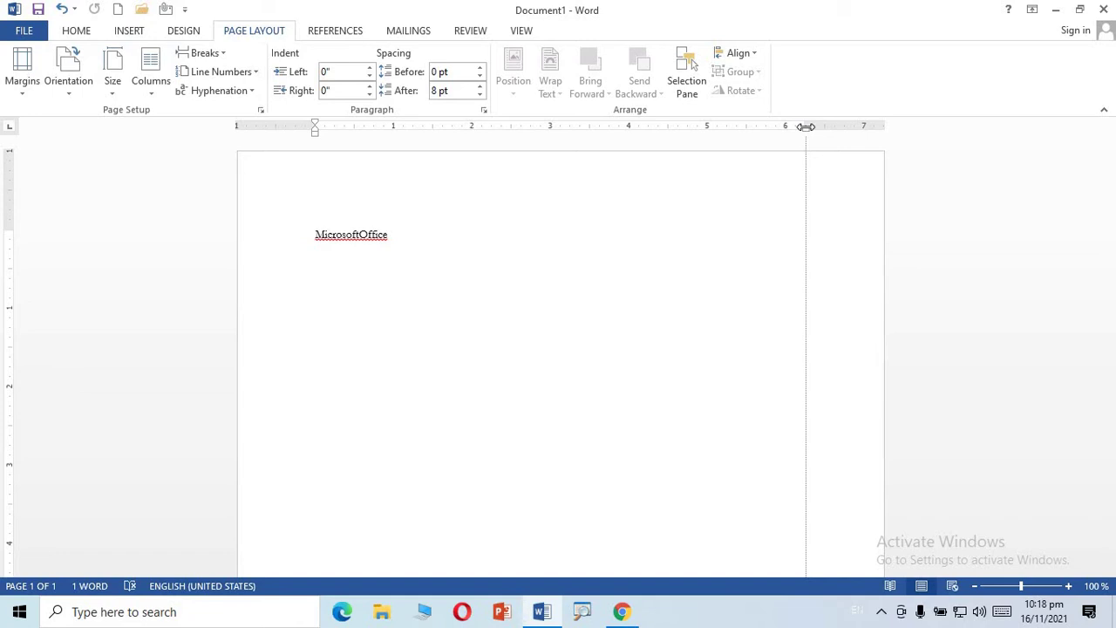
pyautogui.moveTo(805, 126); pyautogui.dragTo(806, 125)
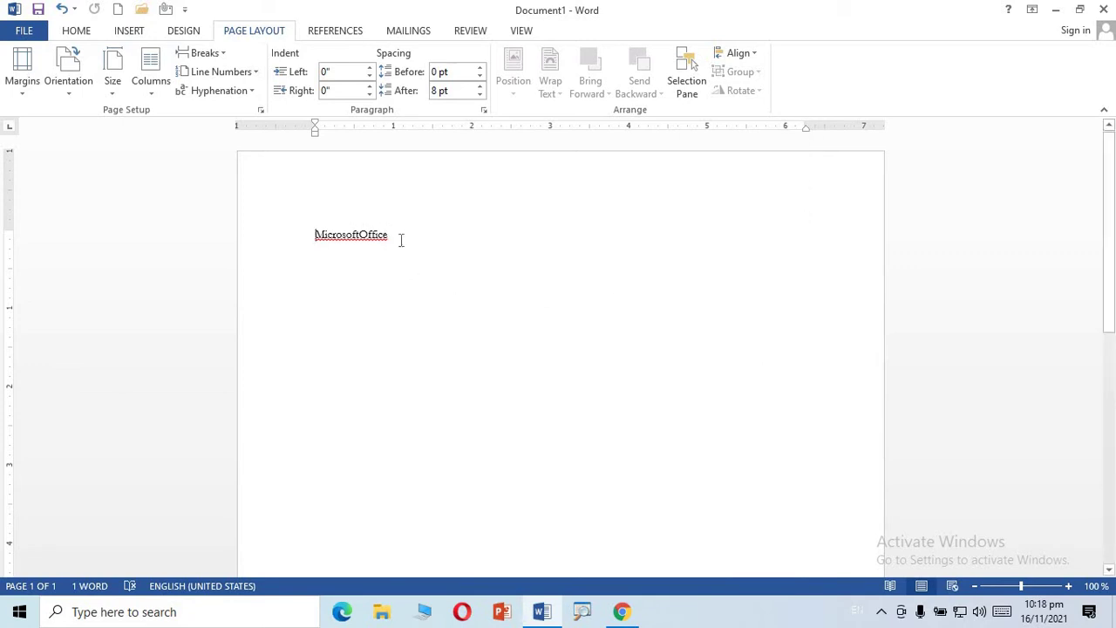
pyautogui.moveTo(350, 229); pyautogui.dragTo(302, 225)
pyautogui.press('BackSpace')
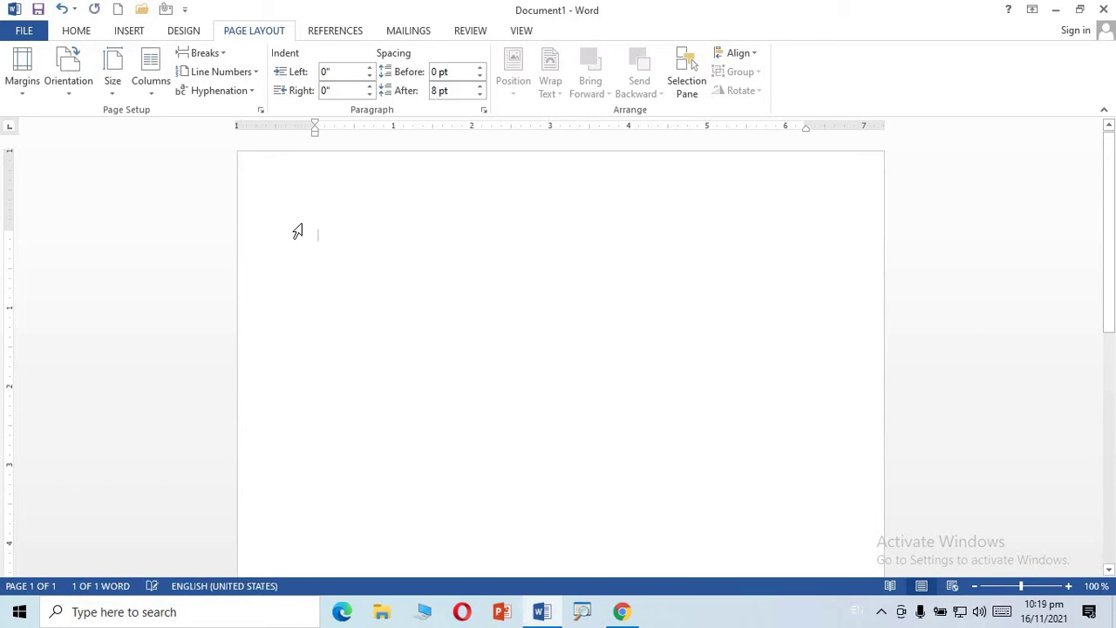
# Review the available margin presets and the page orientation options.
pyautogui.click(24, 80)
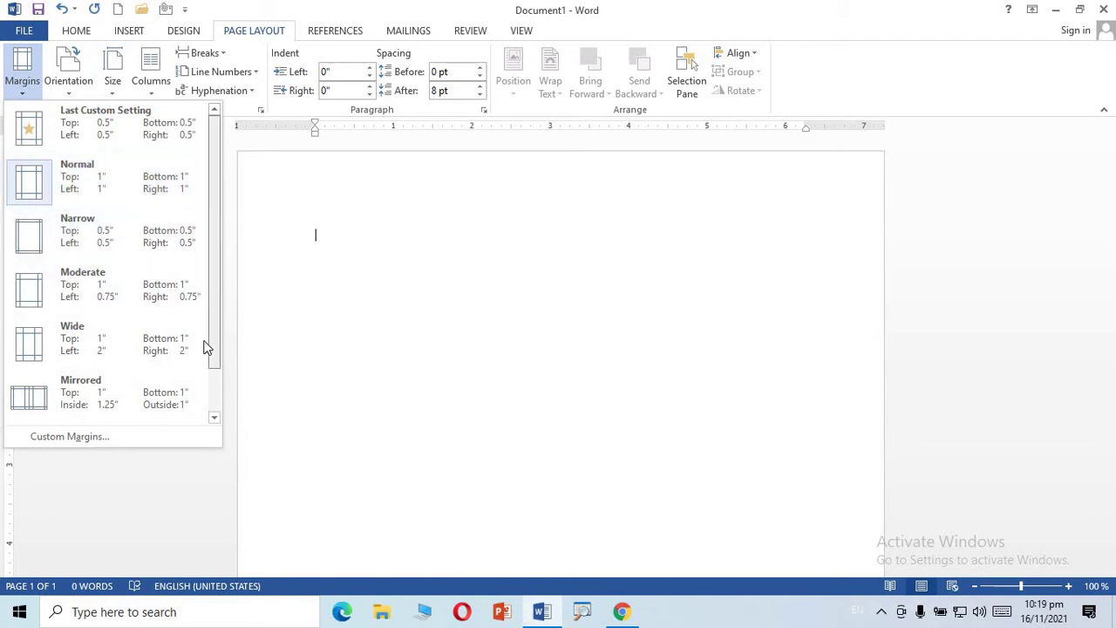
pyautogui.scroll(-1, 204, 349)
pyautogui.scroll(1, 220, 291)
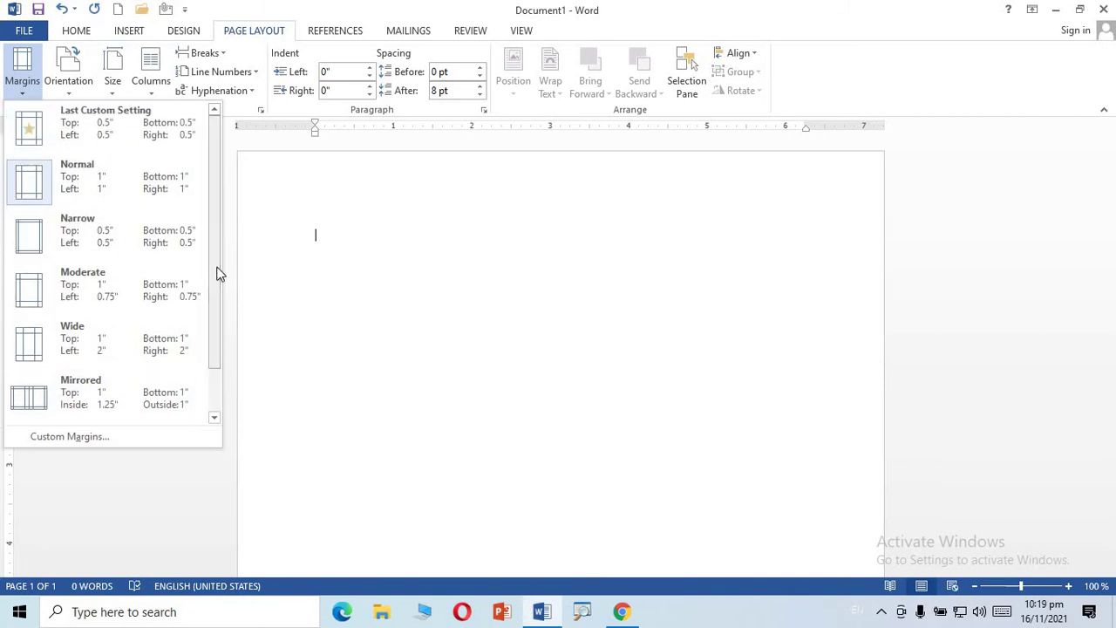
pyautogui.click(82, 65)
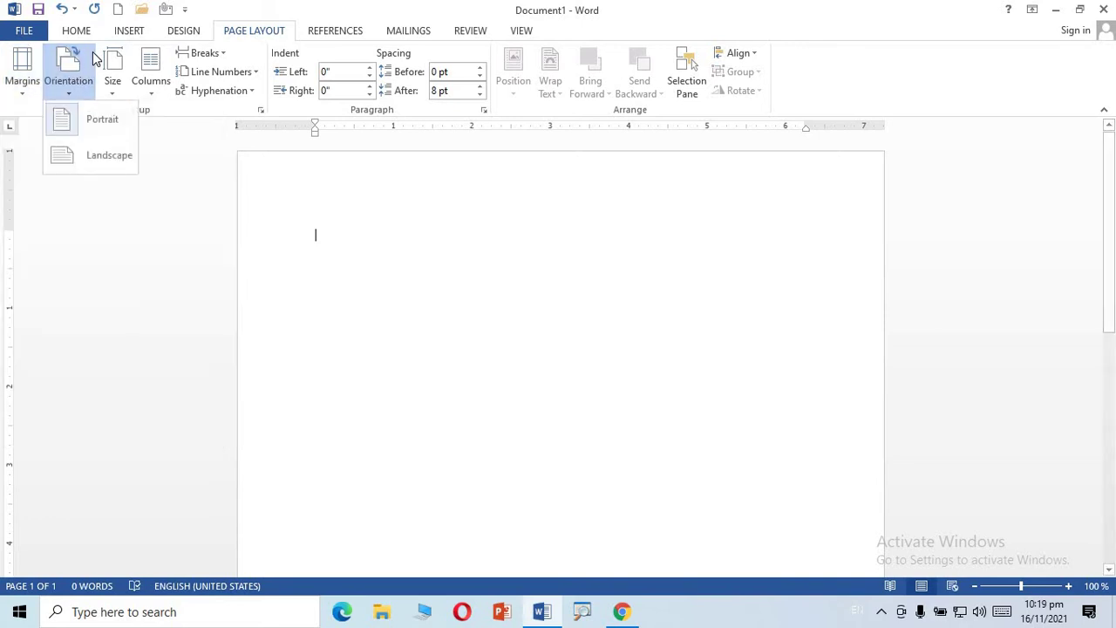
pyautogui.click(158, 170)
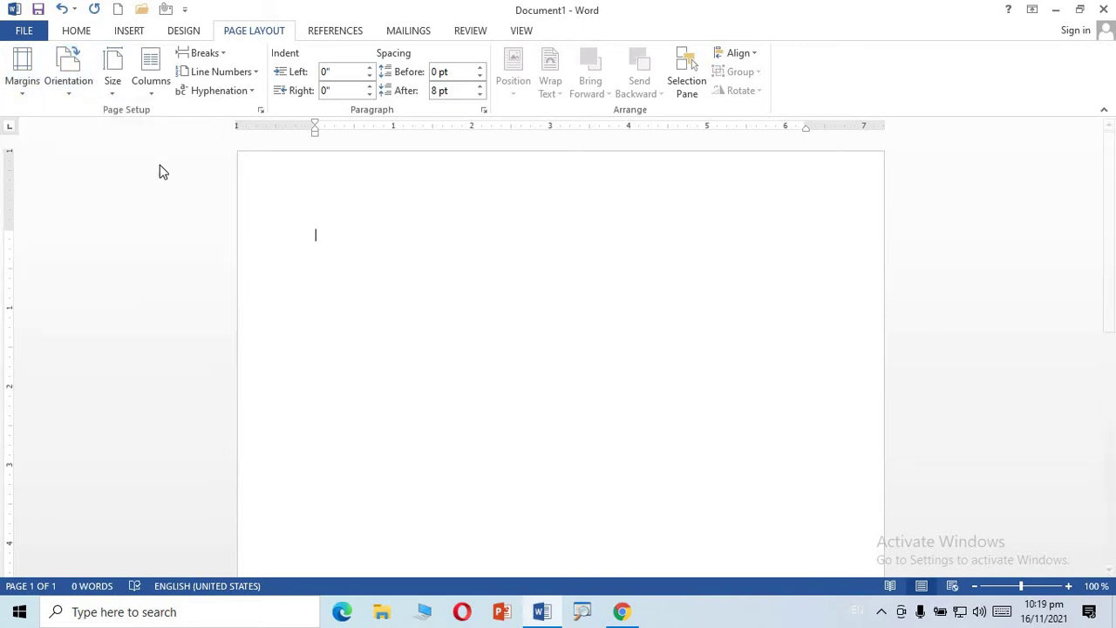
pyautogui.click(73, 102)
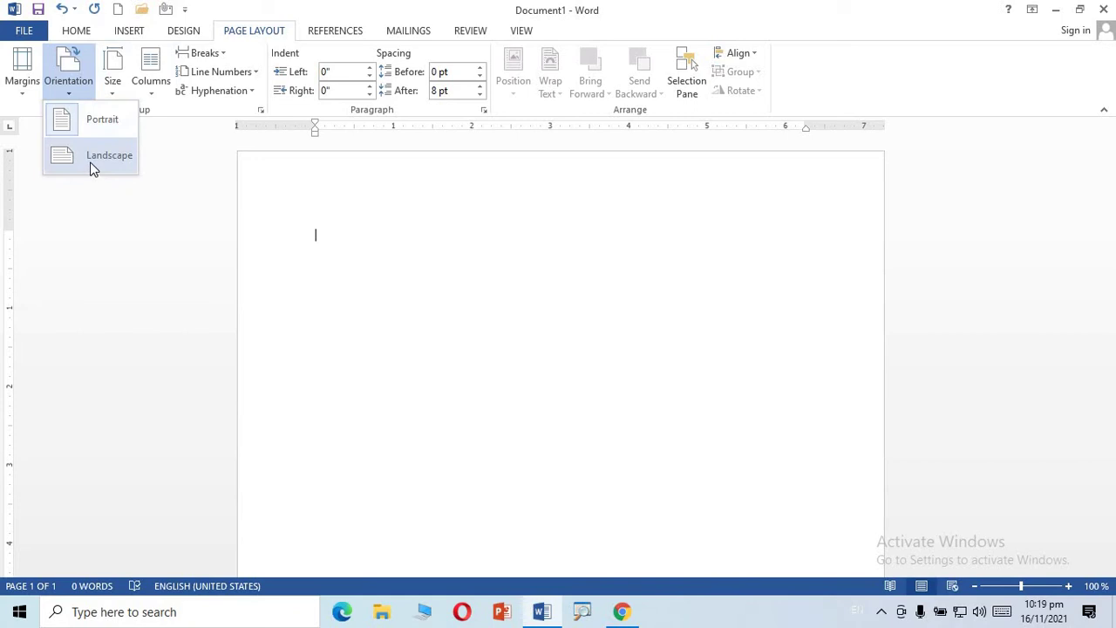
pyautogui.click(187, 173)
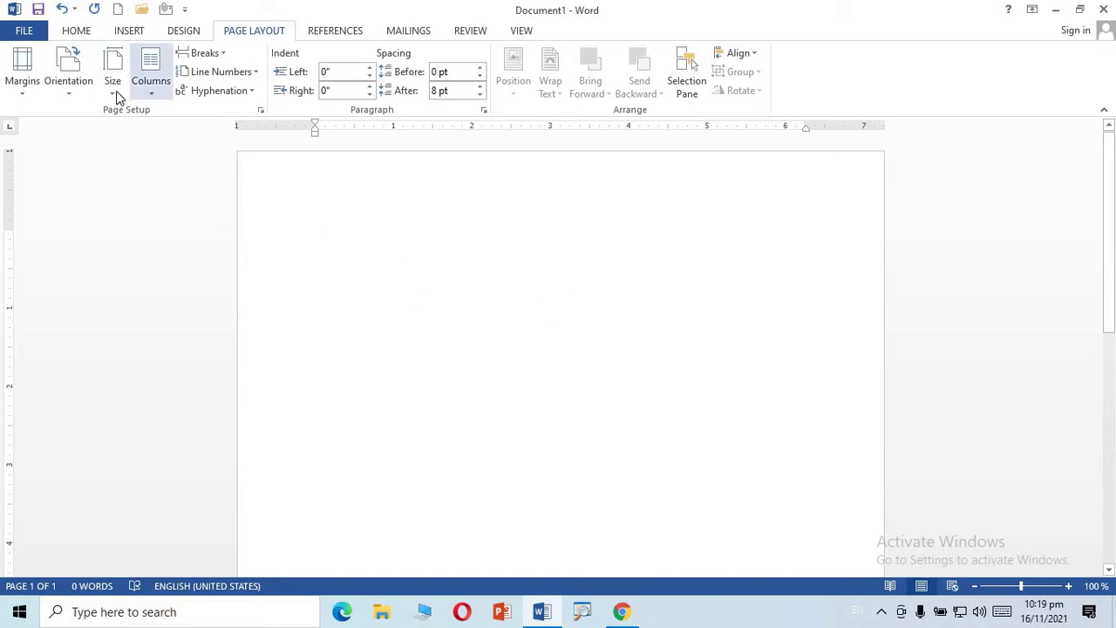
# Switch the page orientation to Landscape and back to Portrait.
pyautogui.click(68, 87)
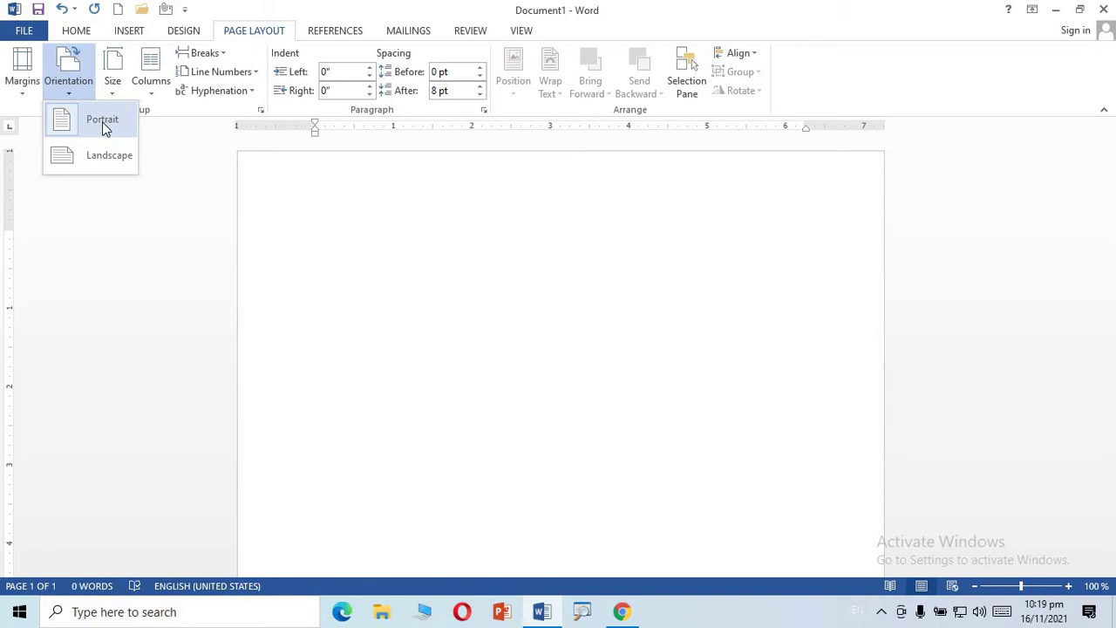
pyautogui.click(90, 156)
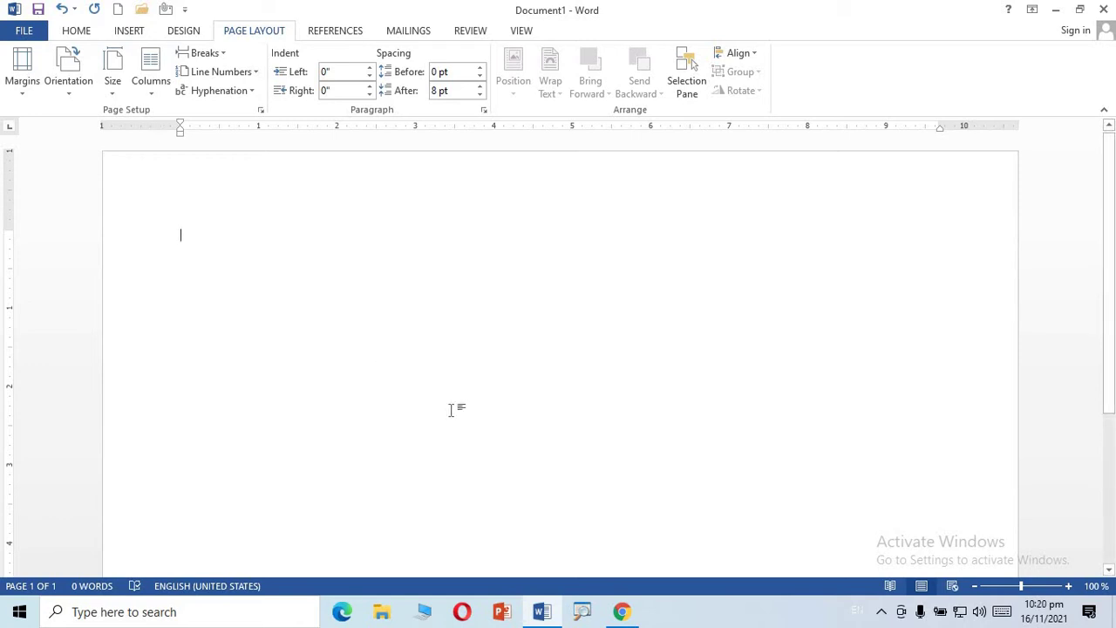
pyautogui.click(67, 98)
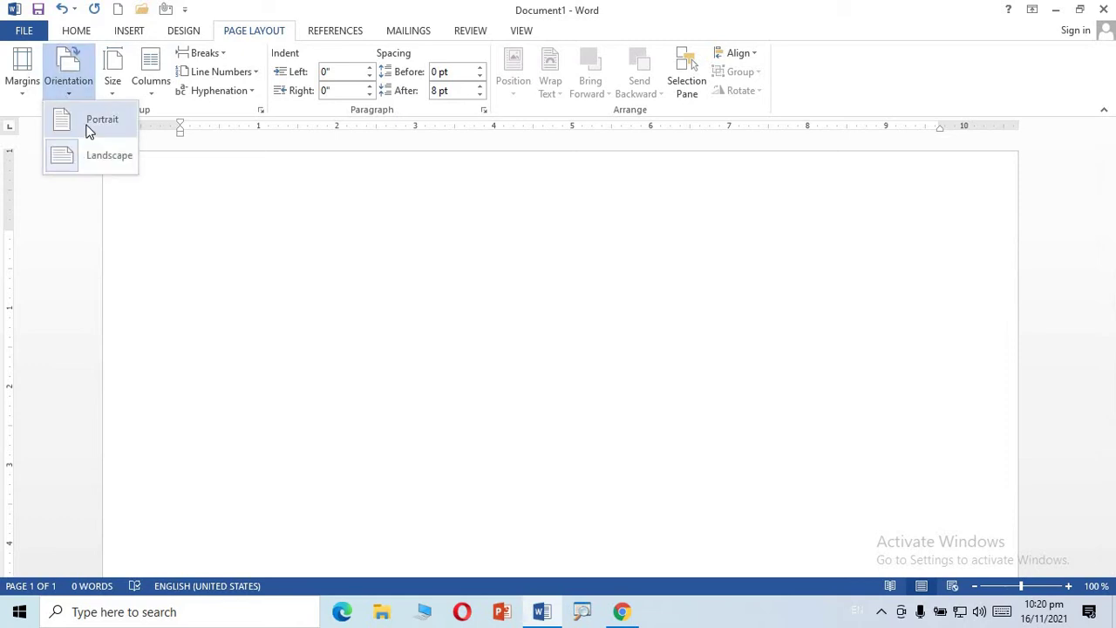
pyautogui.click(95, 122)
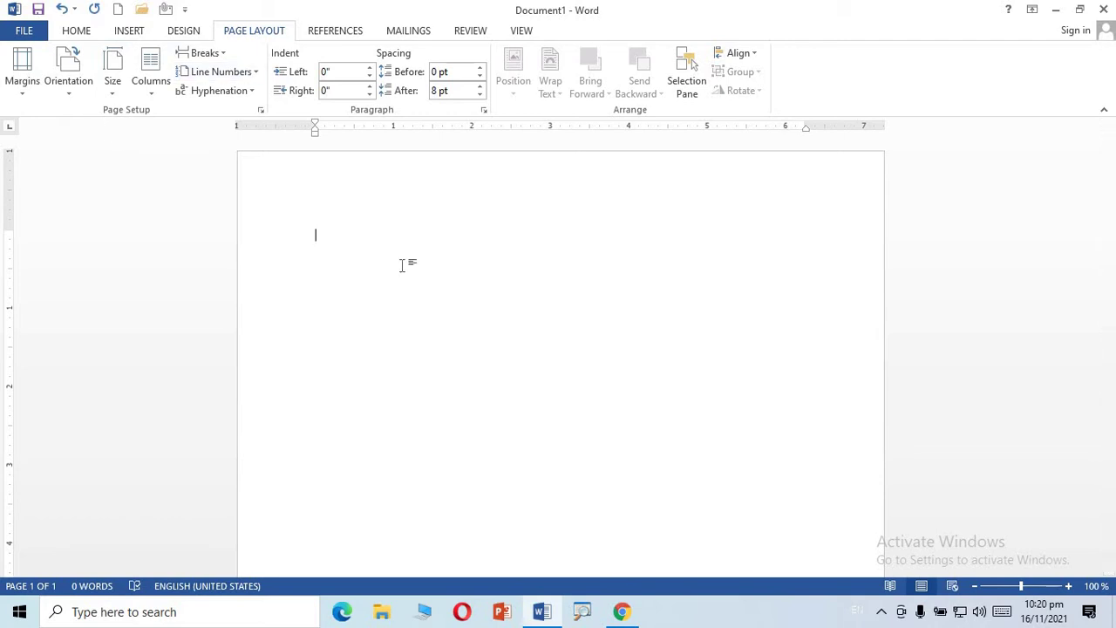
# Review the paper sizes in the full page setup and accept A4 for the whole document.
pyautogui.click(114, 99)
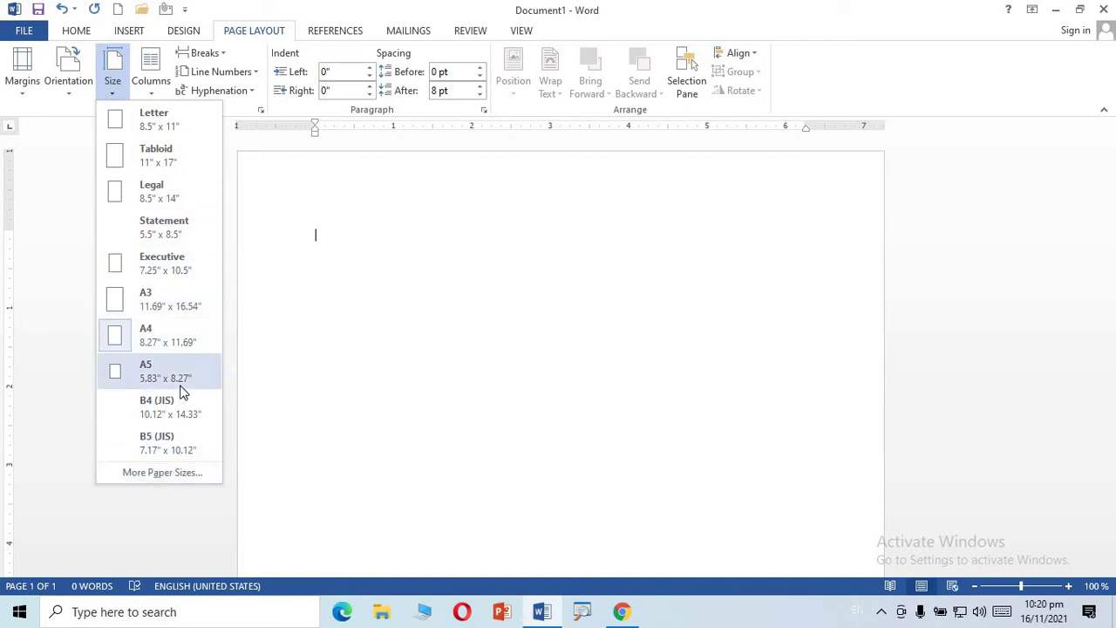
pyautogui.click(154, 472)
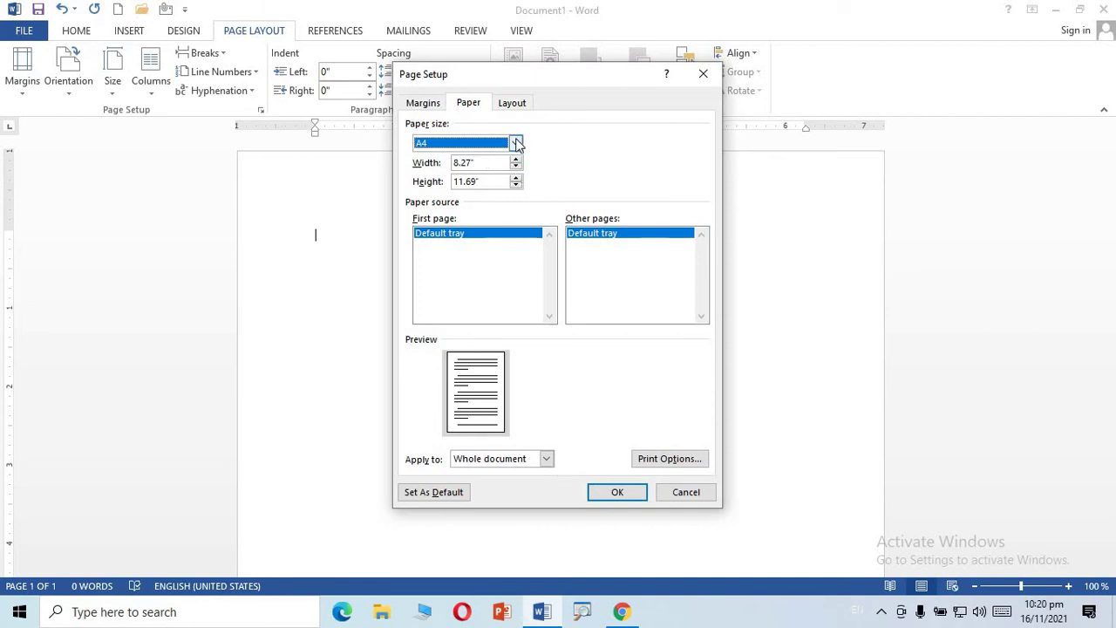
pyautogui.click(516, 143)
pyautogui.click(516, 143)
pyautogui.click(625, 497)
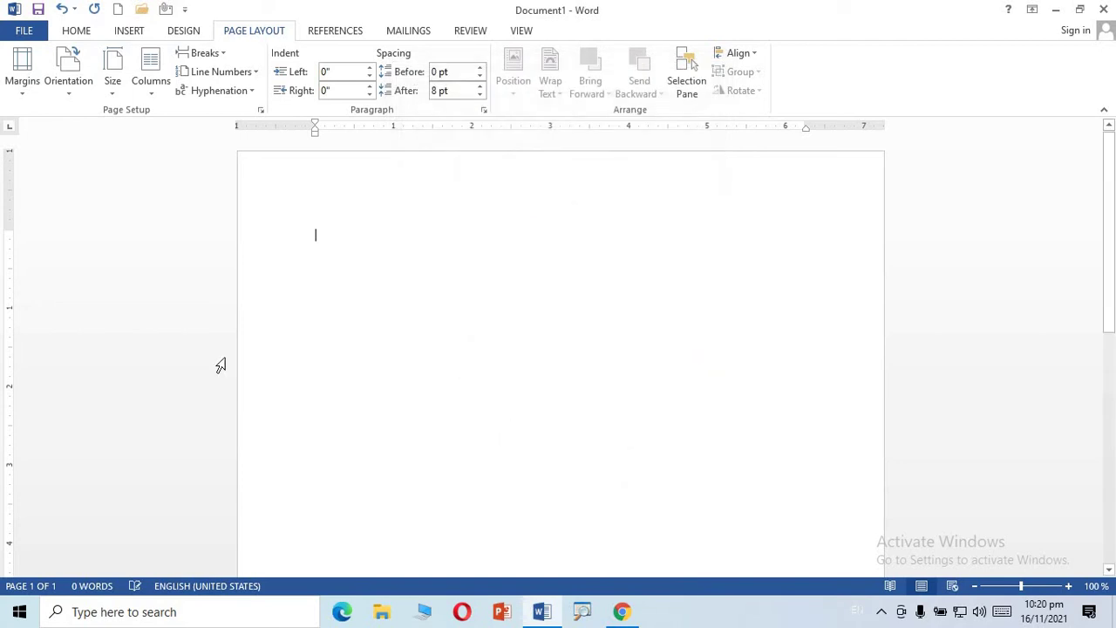
# Divide the page into two columns and check the column boundaries on the horizontal ruler.
pyautogui.click(153, 100)
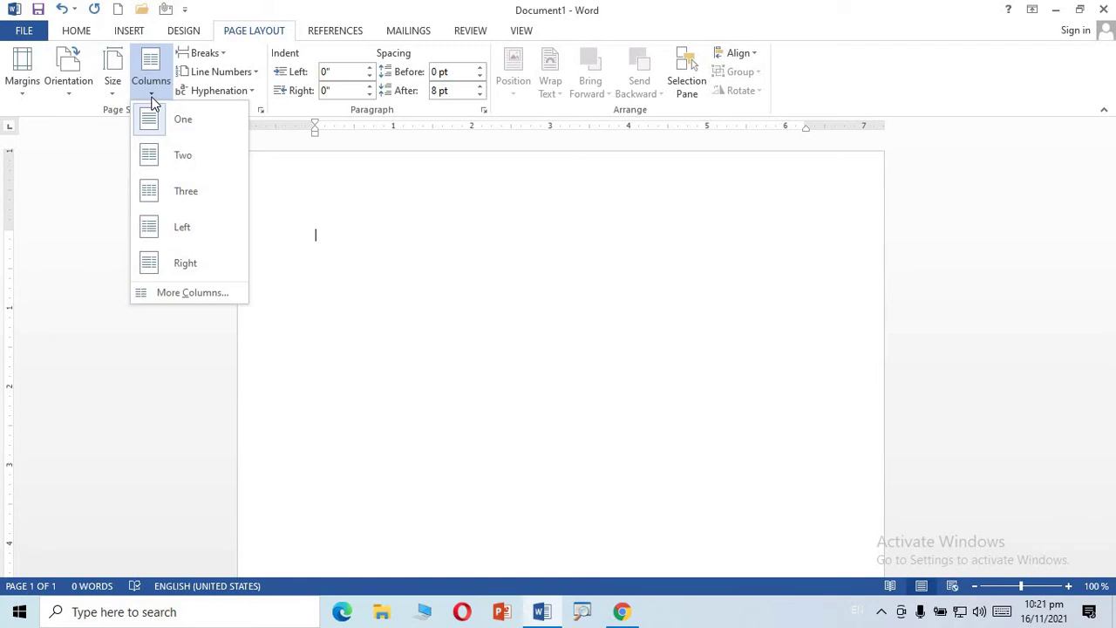
pyautogui.click(179, 157)
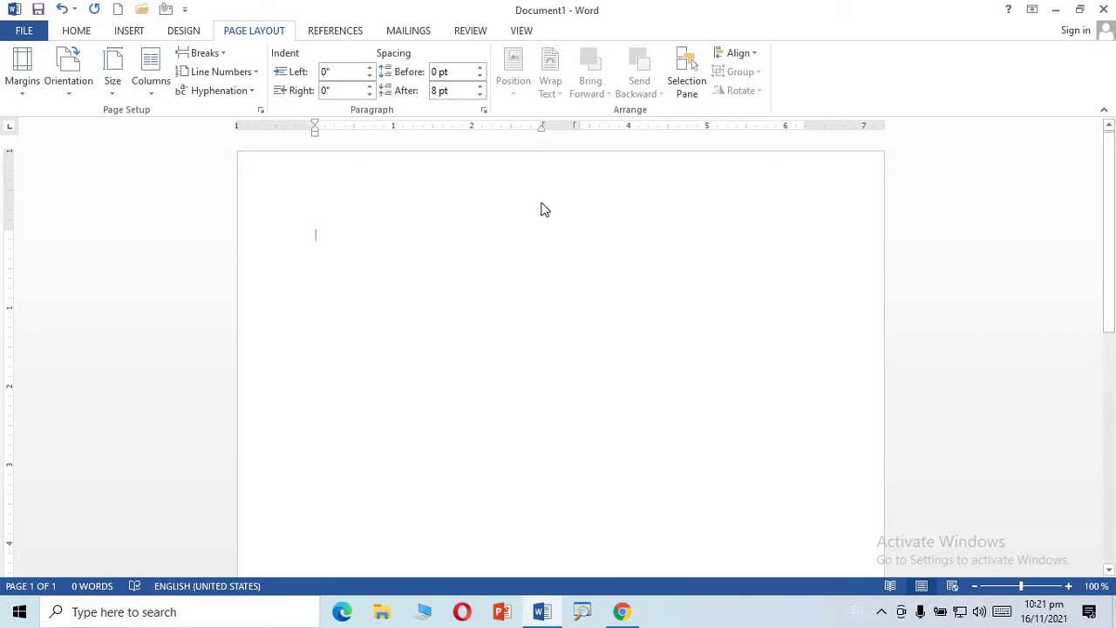
pyautogui.moveTo(542, 124); pyautogui.dragTo(542, 125)
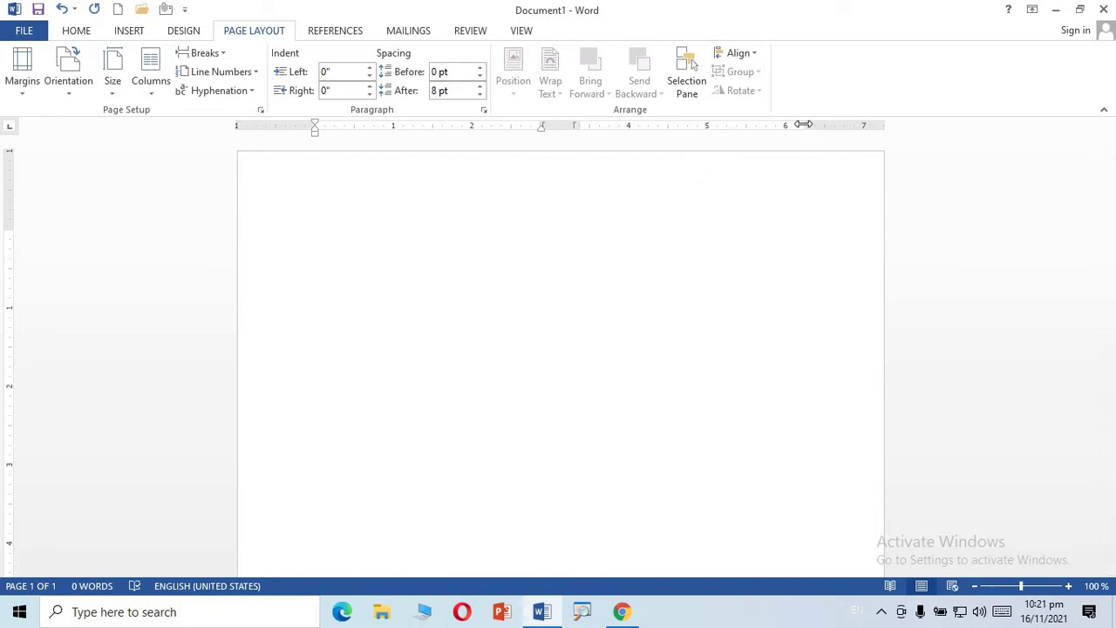
pyautogui.moveTo(803, 124); pyautogui.dragTo(803, 124)
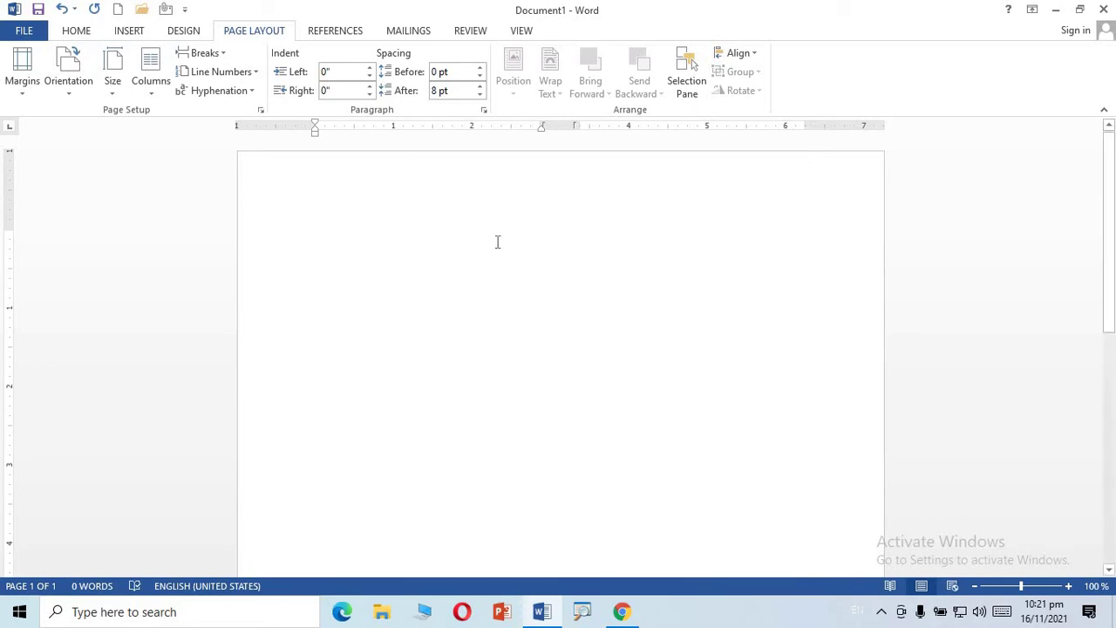
# Apply two equal-width columns with a line between them to the whole document.
pyautogui.click(153, 99)
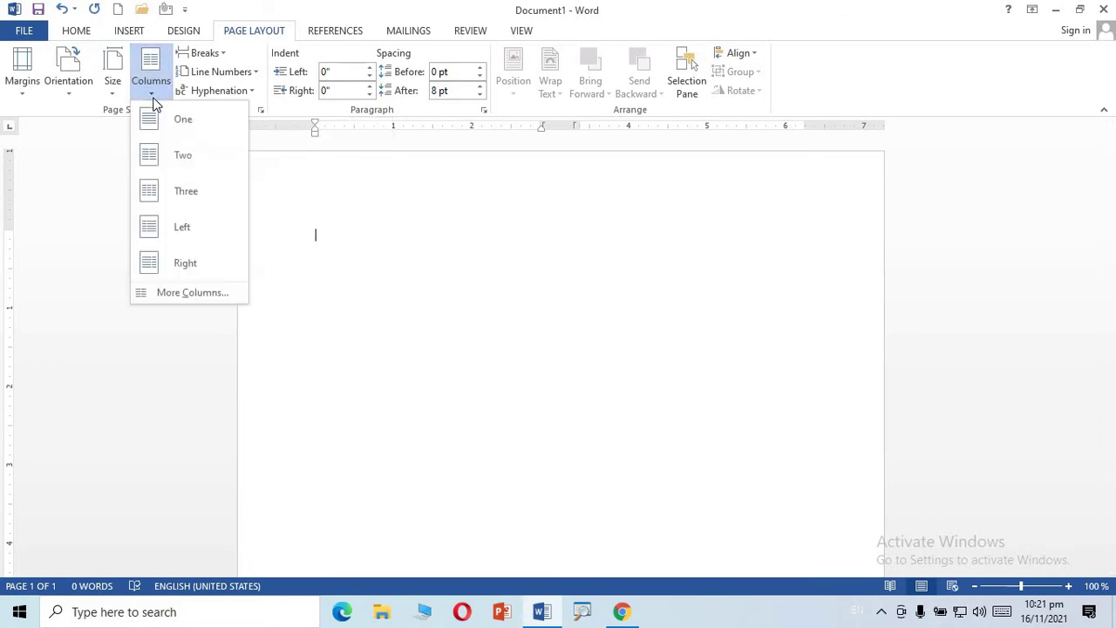
pyautogui.click(195, 299)
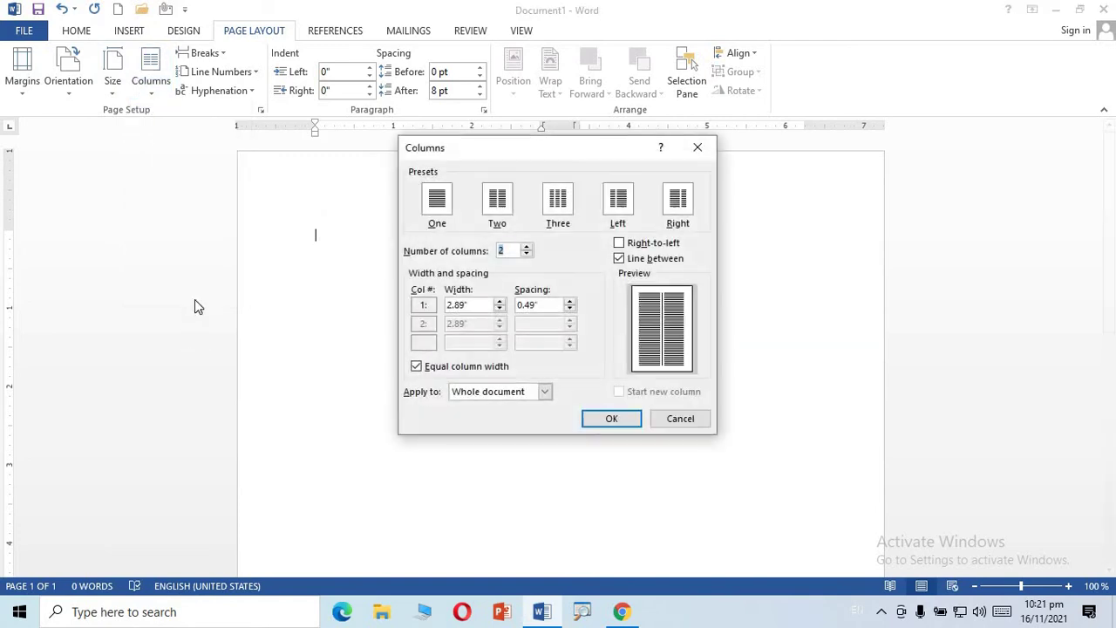
pyautogui.click(619, 258)
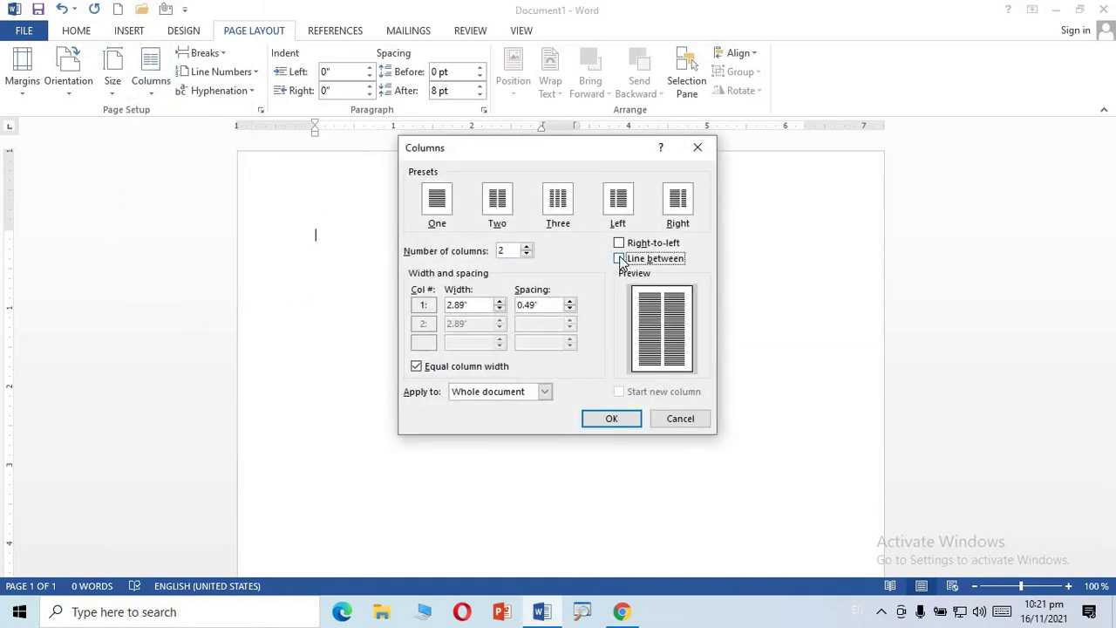
pyautogui.click(619, 259)
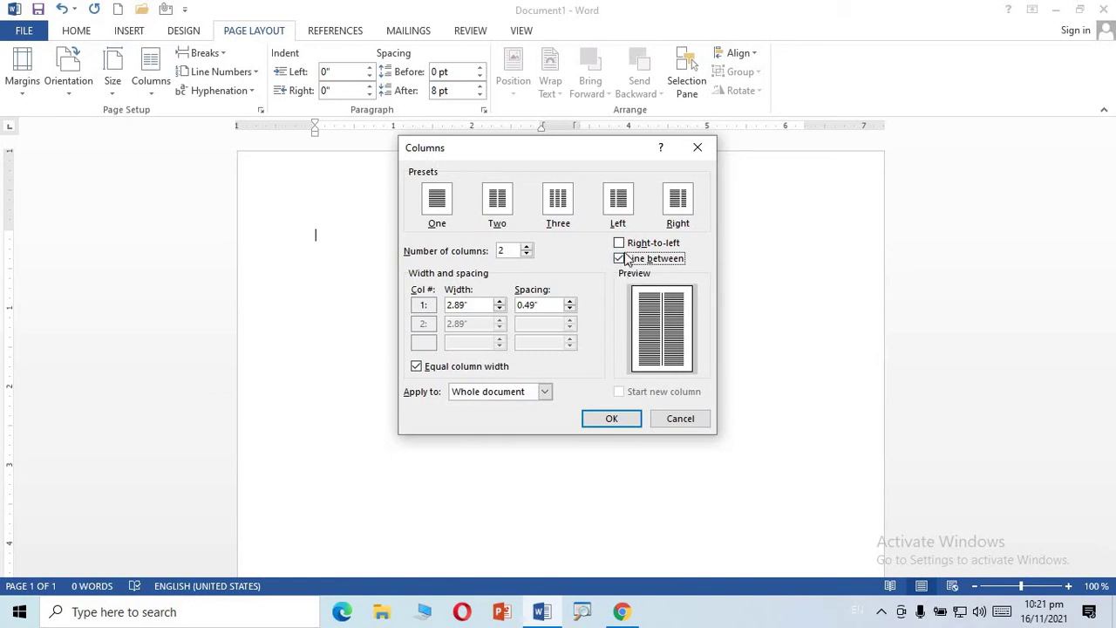
pyautogui.click(596, 419)
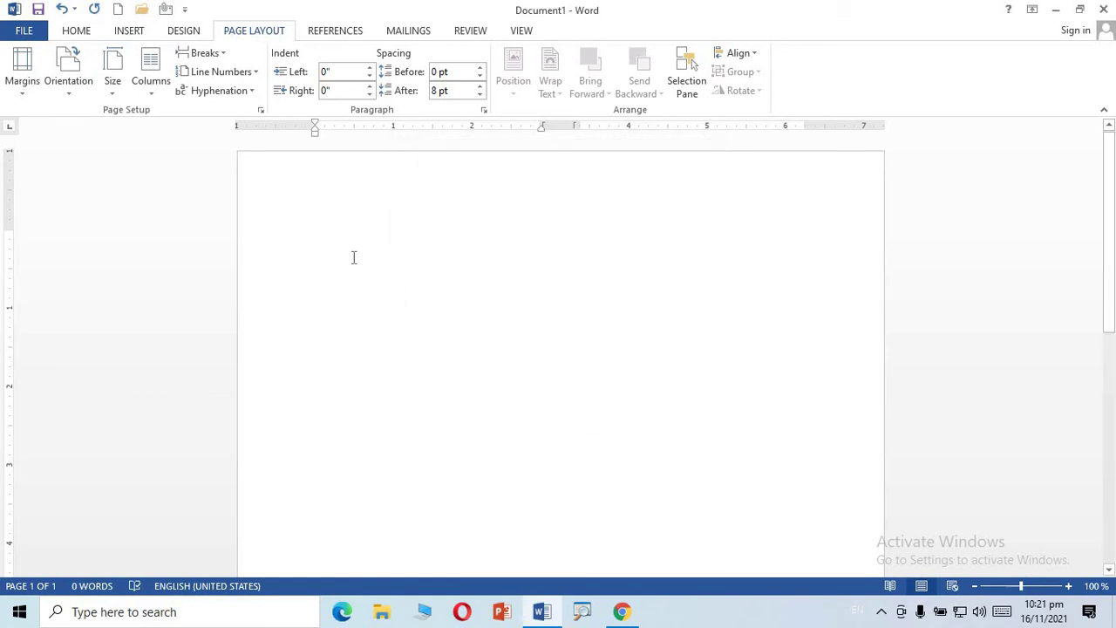
# Enter "Microsoft office" repeatedly until the text flows into the second column, and check the dividing line down the page.
pyautogui.write('ic')
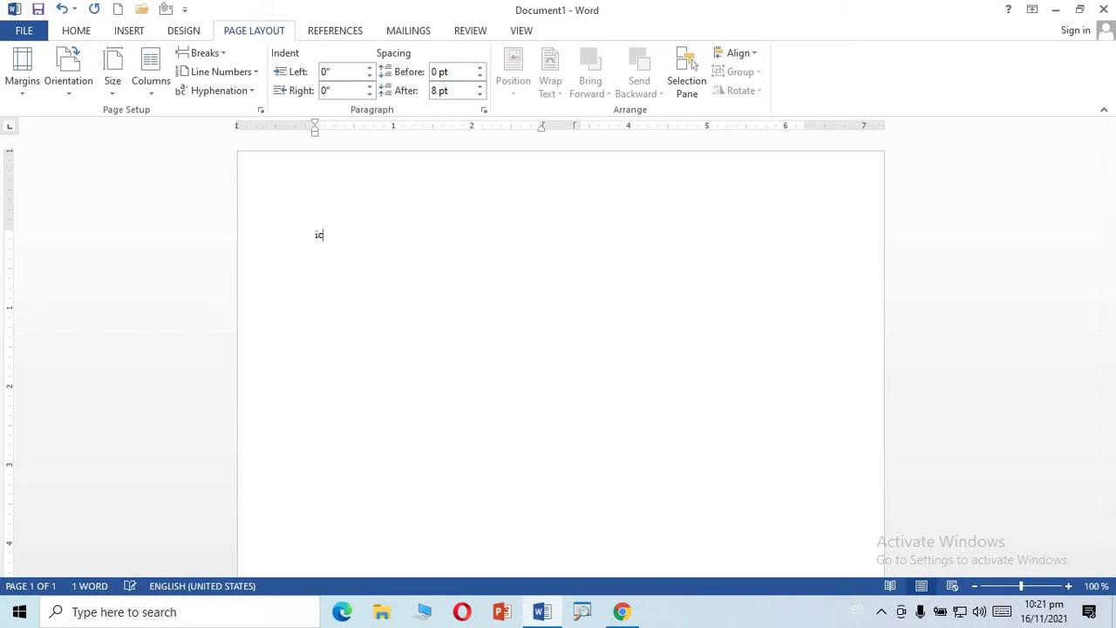
pyautogui.write('Mick')
pyautogui.write('ft off')
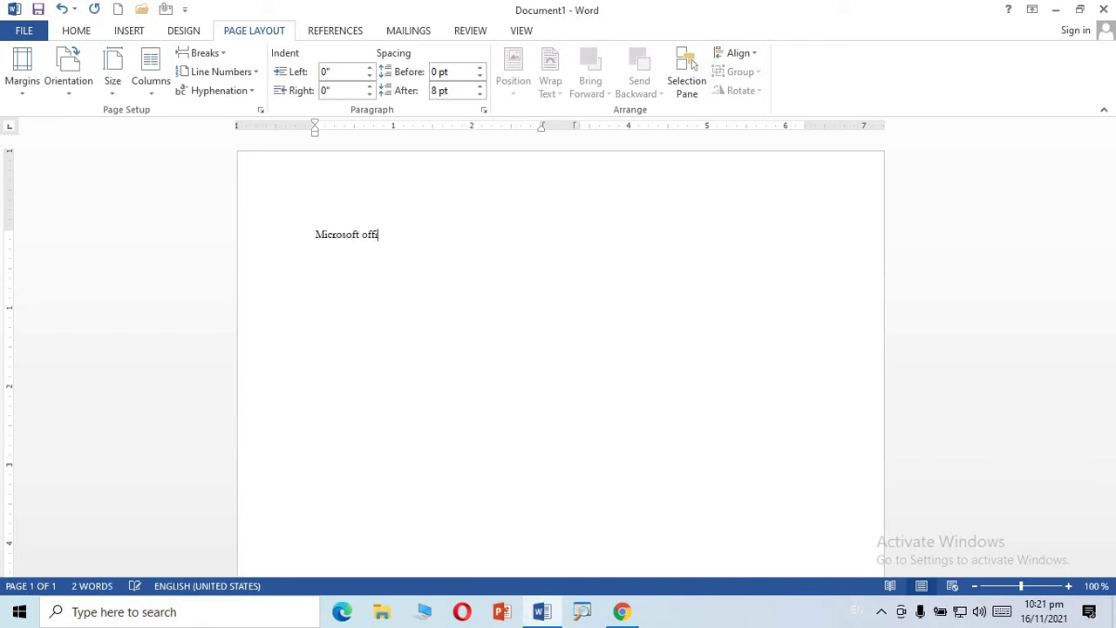
pyautogui.hotkey('ctrl', 'v')
pyautogui.hotkey('ctrl', 'v')
pyautogui.hotkey('ctrl', 'v')
pyautogui.hotkey('ctrl', 'v')
pyautogui.hotkey('ctrl', 'v')
pyautogui.hotkey('ctrl', 'v')
pyautogui.hotkey('ctrl', 'v')
pyautogui.hotkey('ctrl', 'v')
pyautogui.hotkey('ctrl', 'v')
pyautogui.hotkey('ctrl', 'v')
pyautogui.hotkey('ctrl', 'v')
pyautogui.hotkey('ctrl', 'v')
pyautogui.hotkey('ctrl', 'v')
pyautogui.hotkey('ctrl', 'v')
pyautogui.hotkey('ctrl', 'v')
pyautogui.hotkey('ctrl', 'v')
pyautogui.hotkey('ctrl', 'v')
pyautogui.hotkey('ctrl', 'v')
pyautogui.hotkey('ctrl', 'v')
pyautogui.hotkey('ctrl', 'v')
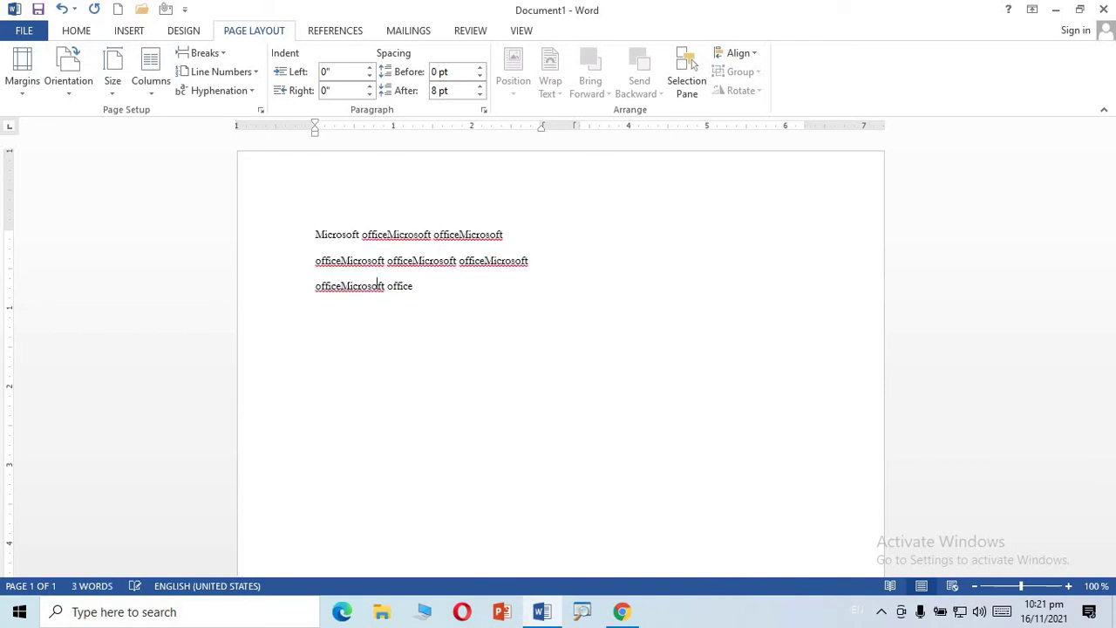
pyautogui.hotkey('ctrl', 'v')
pyautogui.hotkey('ctrl', 'v')
pyautogui.hotkey('ctrl', 'v')
pyautogui.hotkey('ctrl', 'v')
pyautogui.hotkey('ctrl', 'v')
pyautogui.hotkey('ctrl', 'v')
pyautogui.hotkey('ctrl', 'v')
pyautogui.hotkey('ctrl', 'v')
pyautogui.hotkey('ctrl', 'v')
pyautogui.hotkey('ctrl', 'v')
pyautogui.hotkey('ctrl', 'v')
pyautogui.hotkey('ctrl', 'v')
pyautogui.hotkey('ctrl', 'v')
pyautogui.hotkey('ctrl', 'v')
pyautogui.hotkey('ctrl', 'v')
pyautogui.hotkey('ctrl', 'v')
pyautogui.hotkey('ctrl', 'v')
pyautogui.hotkey('ctrl', 'v')
pyautogui.hotkey('ctrl', 'v')
pyautogui.hotkey('ctrl', 'v')
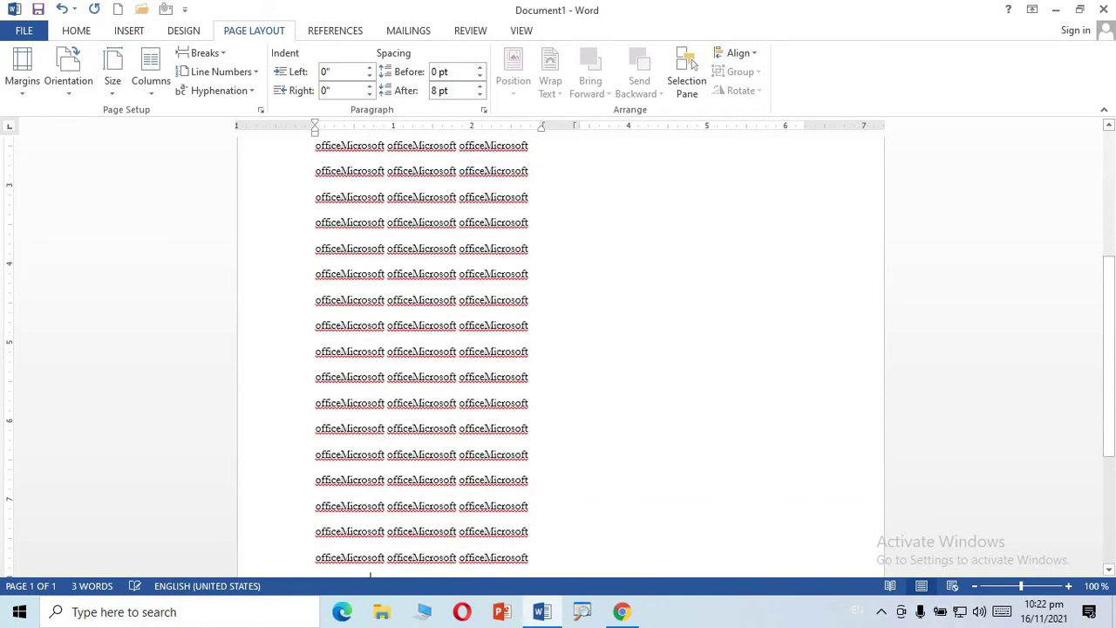
pyautogui.hotkey('ctrl', 'v')
pyautogui.hotkey('ctrl', 'v')
pyautogui.hotkey('ctrl', 'v')
pyautogui.hotkey('ctrl', 'v')
pyautogui.hotkey('ctrl', 'v')
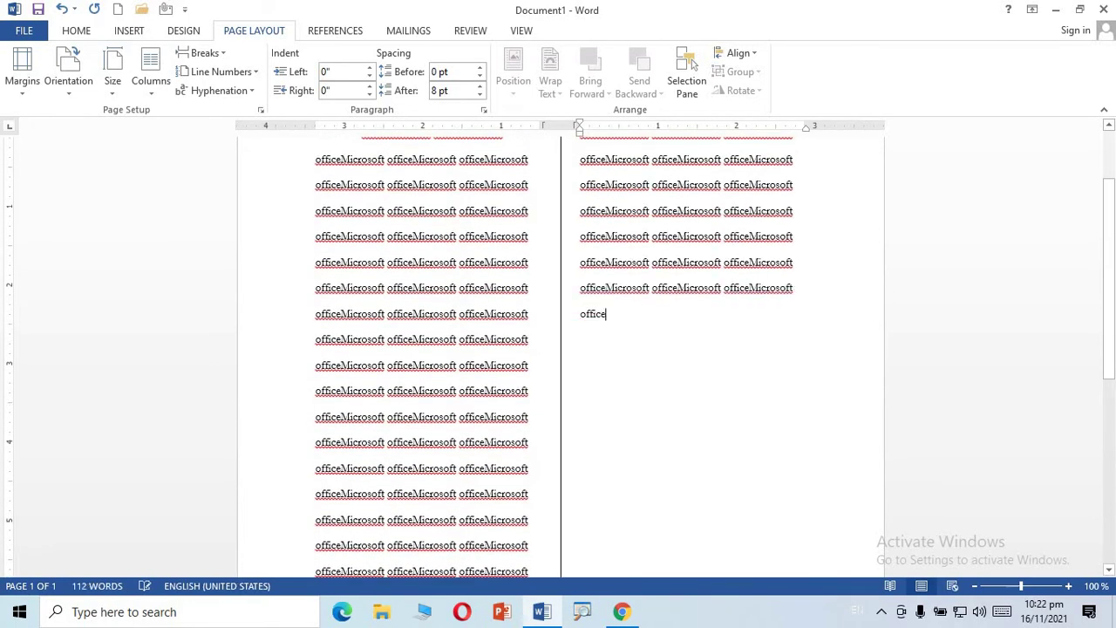
pyautogui.moveTo(1112, 347); pyautogui.dragTo(861, 299)
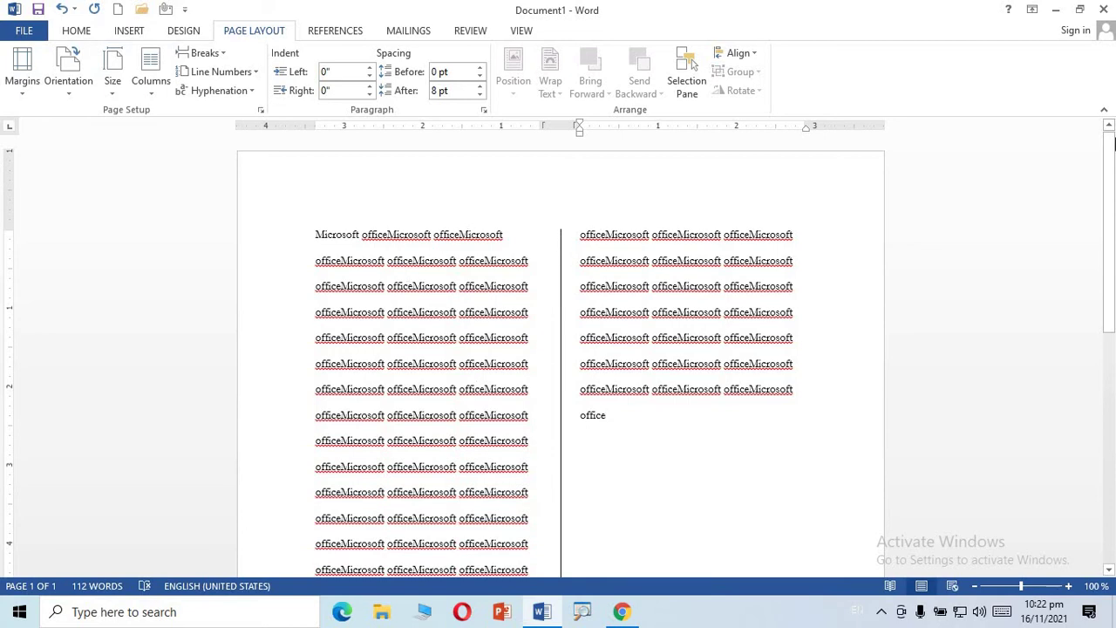
pyautogui.moveTo(1112, 144); pyautogui.dragTo(1108, 416)
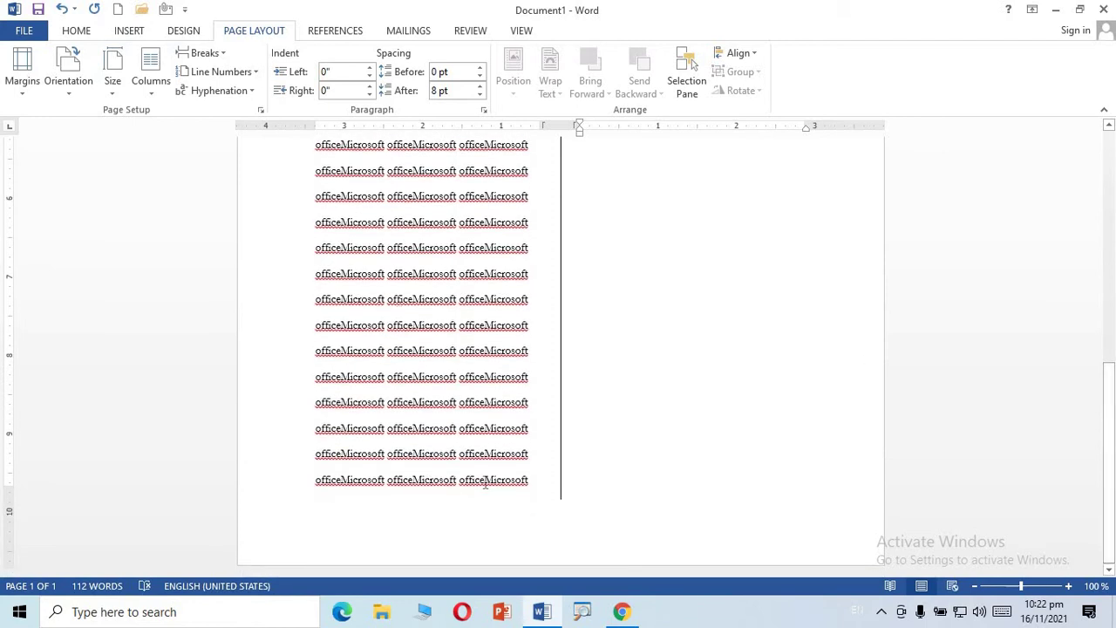
pyautogui.moveTo(1112, 374); pyautogui.dragTo(1105, 141)
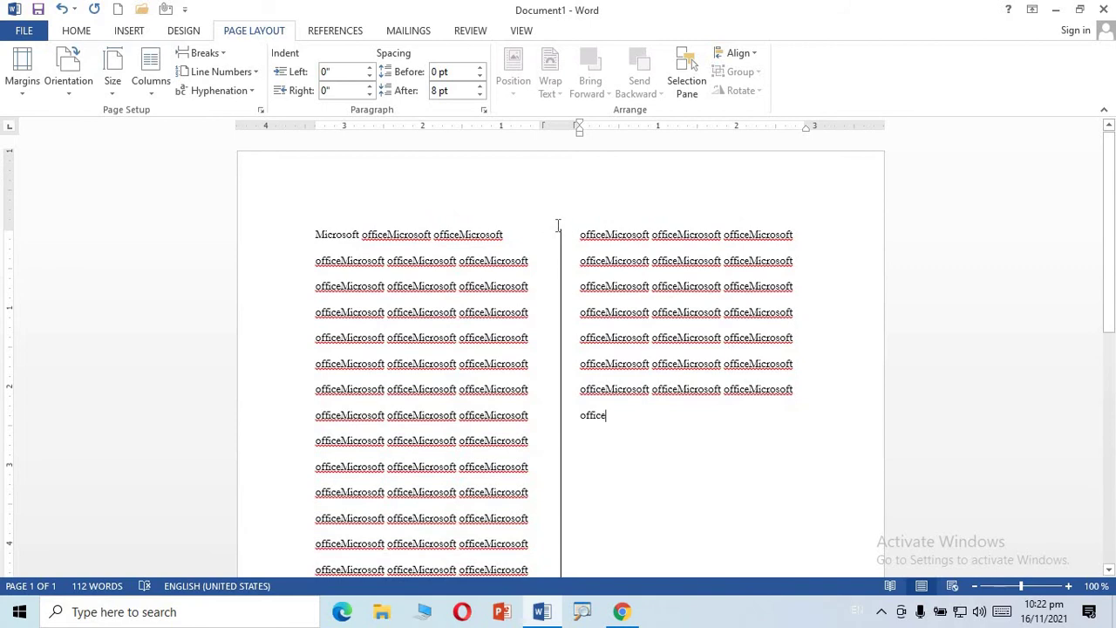
# Remove the line between the two columns for the whole document.
pyautogui.click(150, 92)
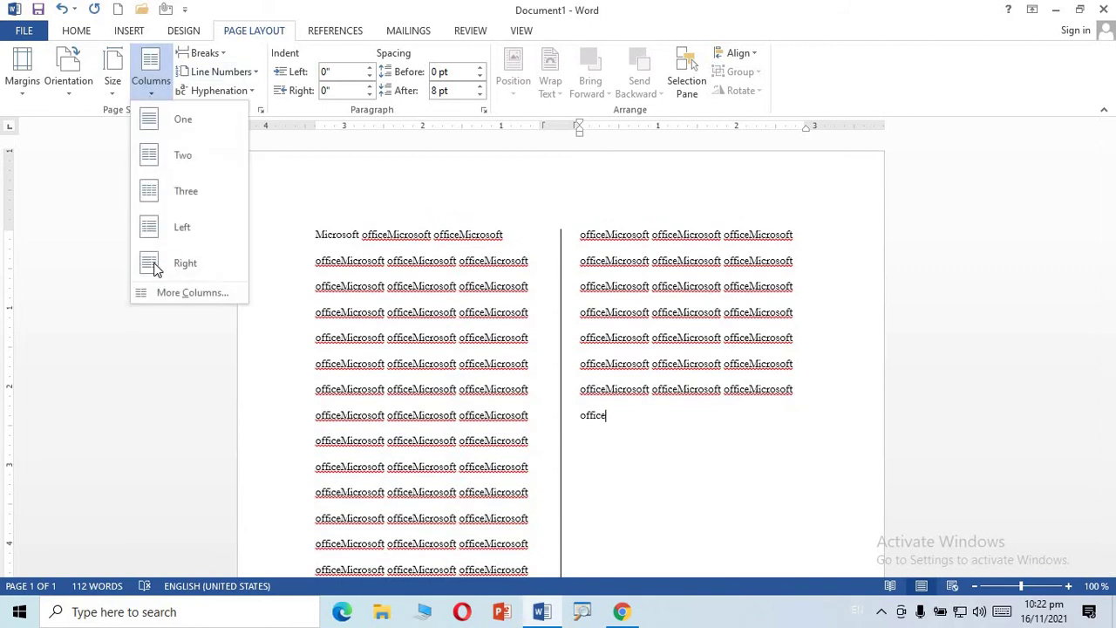
pyautogui.click(166, 292)
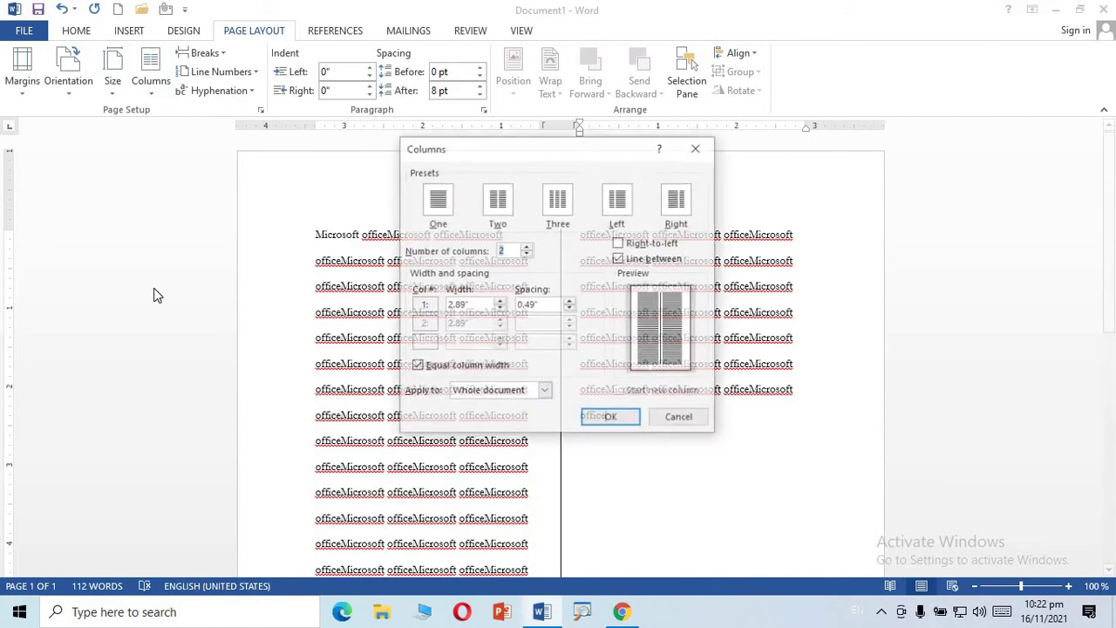
pyautogui.click(619, 259)
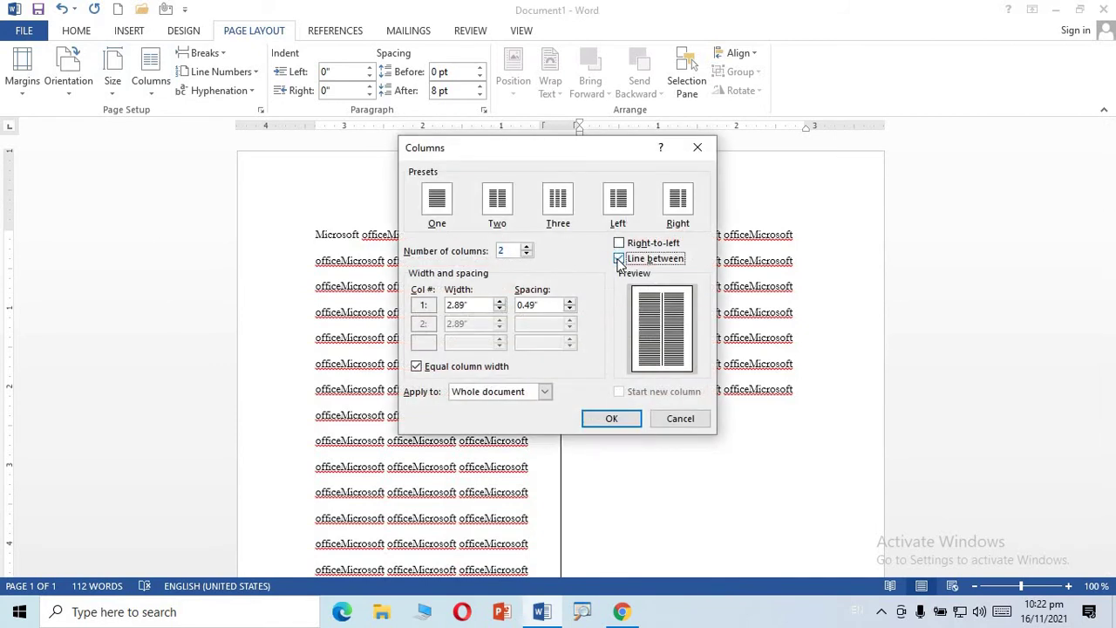
pyautogui.click(618, 259)
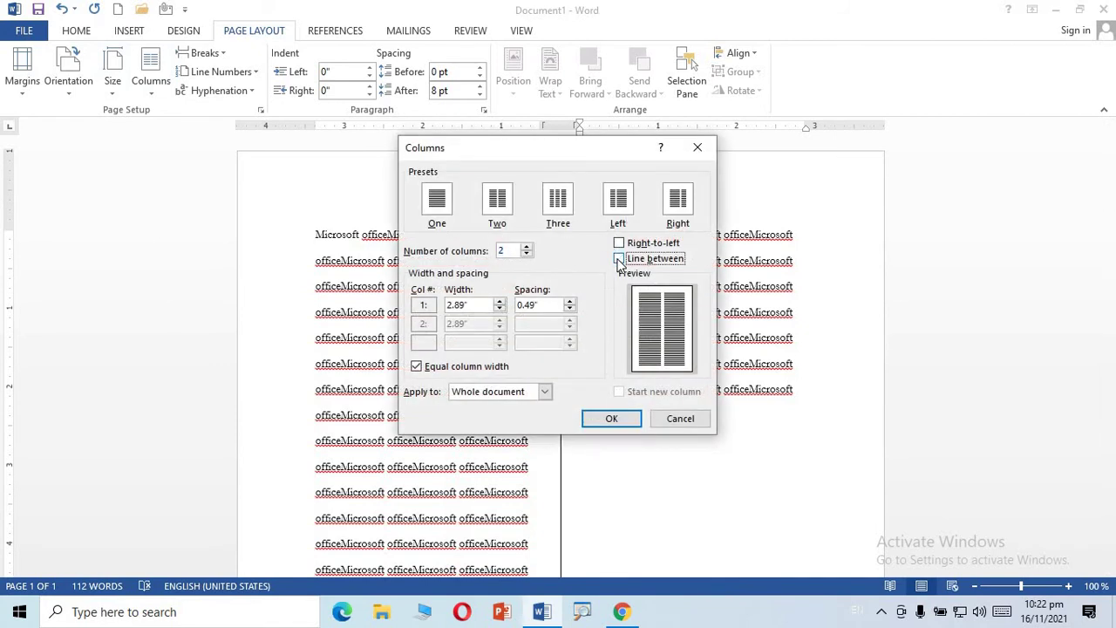
pyautogui.click(607, 418)
# Restore the line between the two columns for the whole document.
pyautogui.click(153, 89)
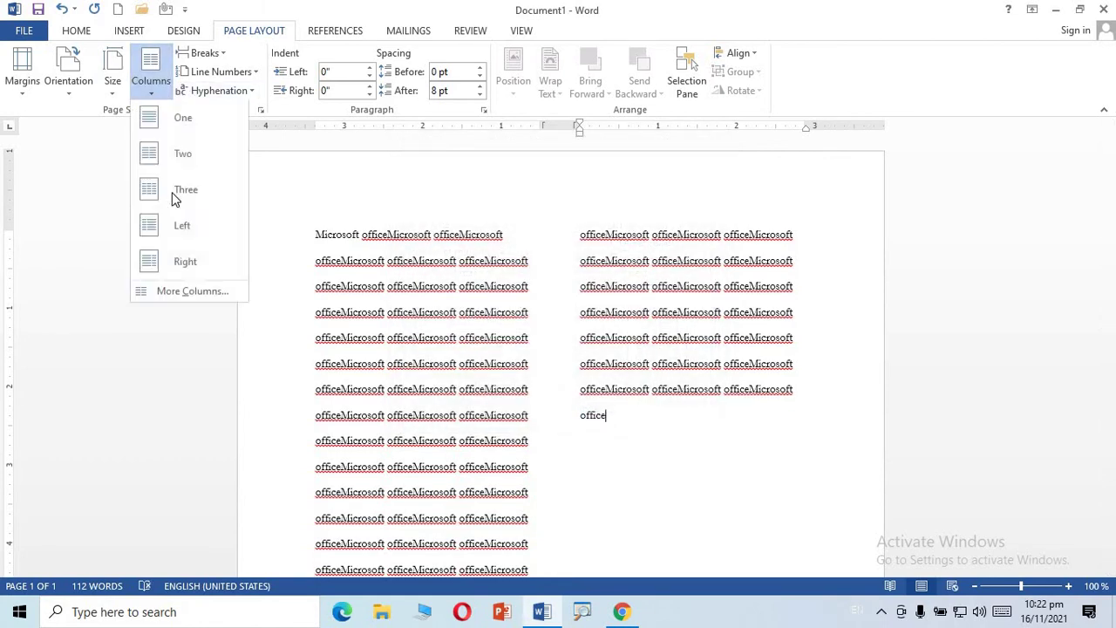
pyautogui.click(176, 292)
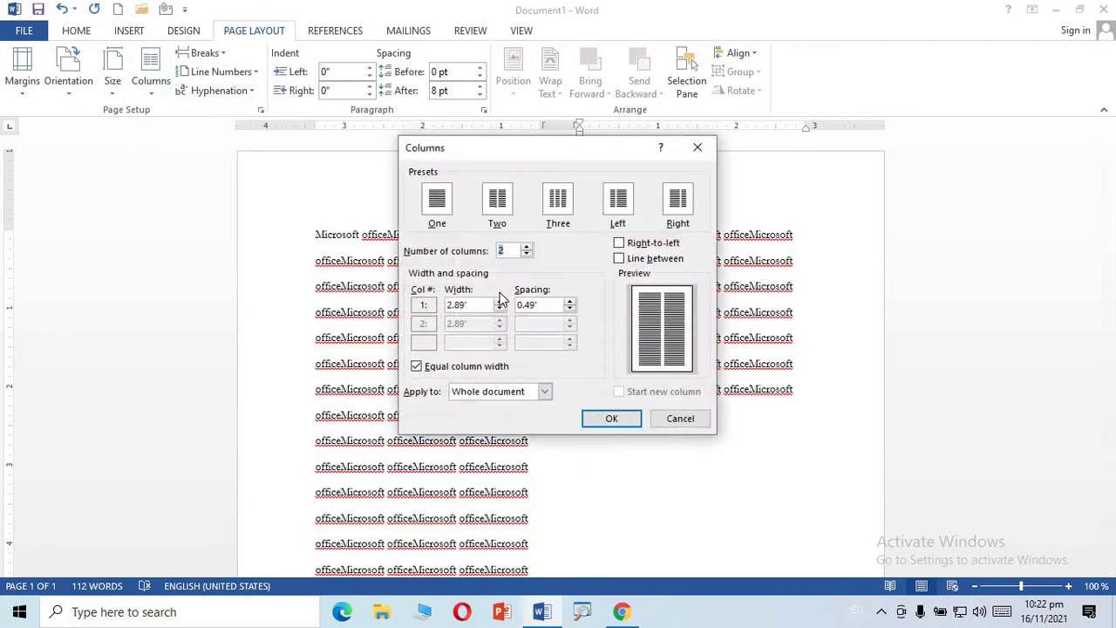
pyautogui.click(618, 259)
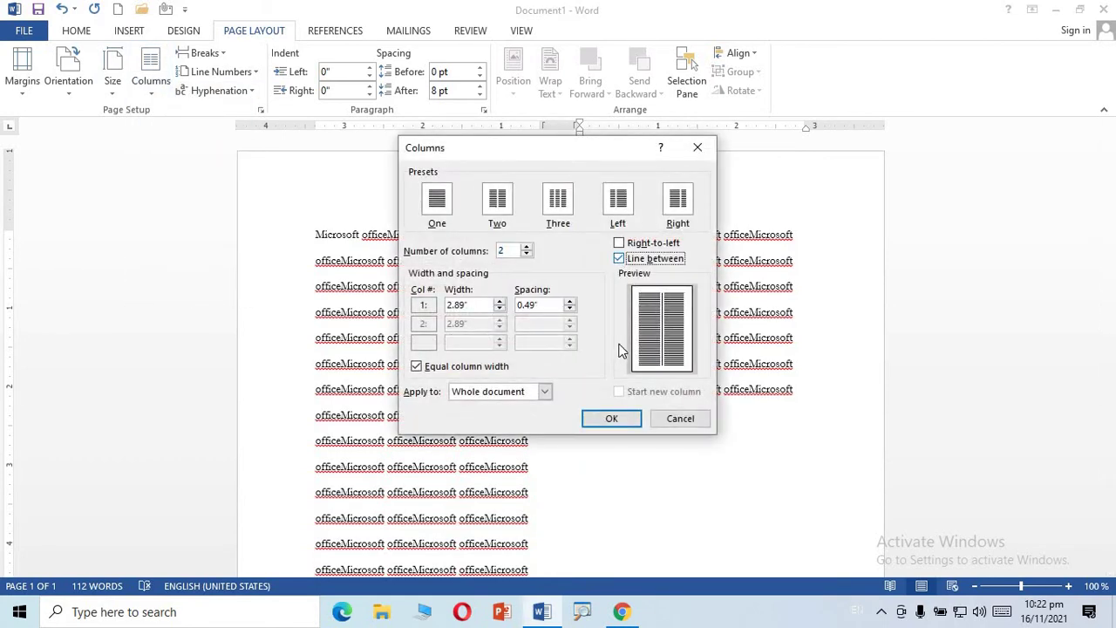
pyautogui.click(602, 418)
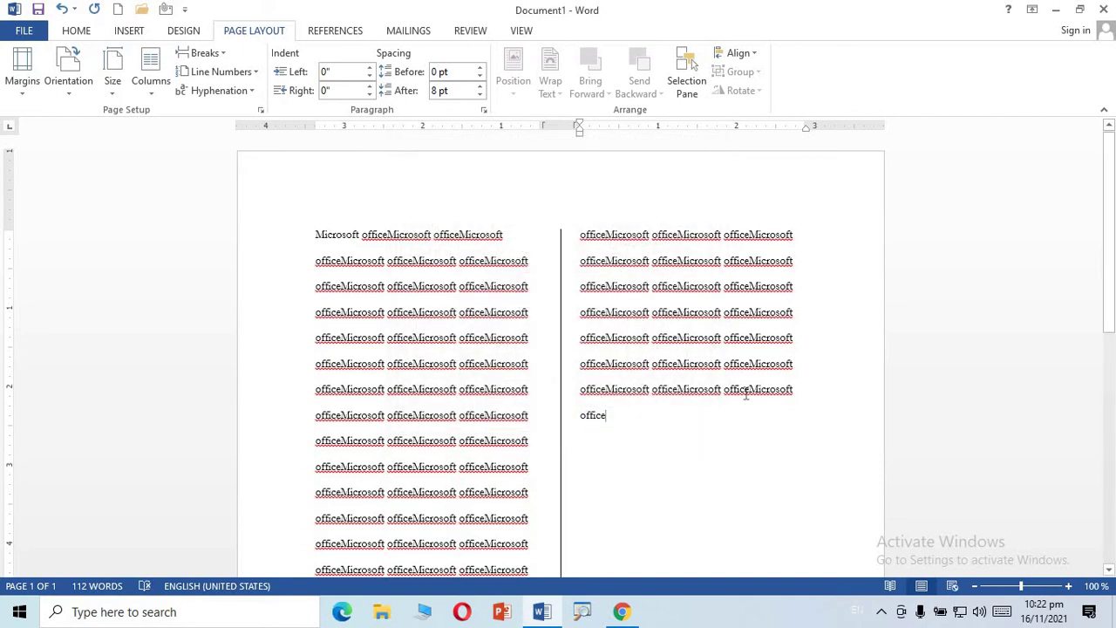
# Switch the layout to three columns and fill them with repeated "OfficeMs" lines until the text runs onto a third page.
pyautogui.click(151, 87)
pyautogui.click(172, 193)
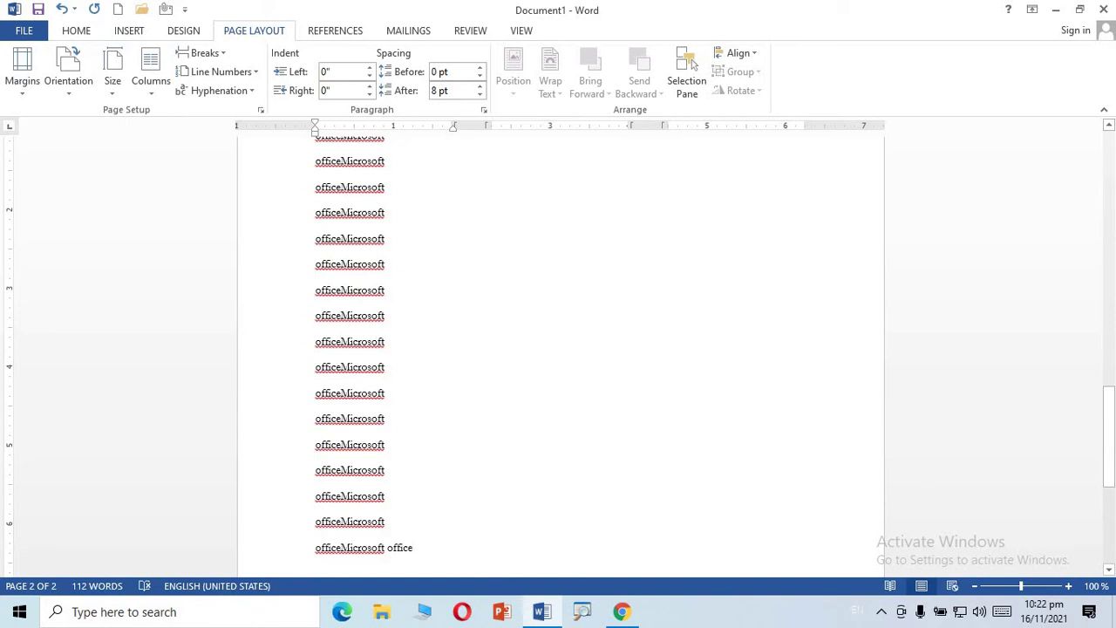
pyautogui.press('Return')
pyautogui.write('Office')
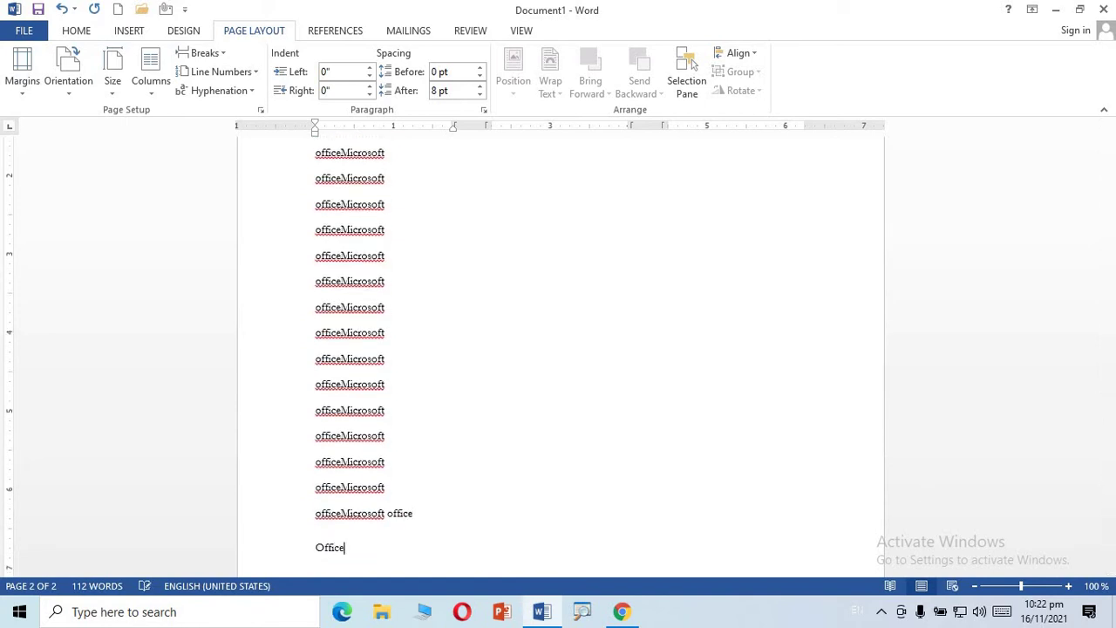
pyautogui.write('Mi')
pyautogui.press('F4')
pyautogui.press('F4')
pyautogui.press('F4')
pyautogui.press('F4')
pyautogui.press('F4')
pyautogui.press('F4')
pyautogui.press('F4')
pyautogui.press('F4')
pyautogui.press('F4')
pyautogui.press('F4')
pyautogui.press('F4')
pyautogui.press('F4')
pyautogui.press('F4')
pyautogui.press('F4')
pyautogui.press('F4')
pyautogui.press('F4')
pyautogui.press('F4')
pyautogui.press('F4')
pyautogui.press('F4')
pyautogui.press('F4')
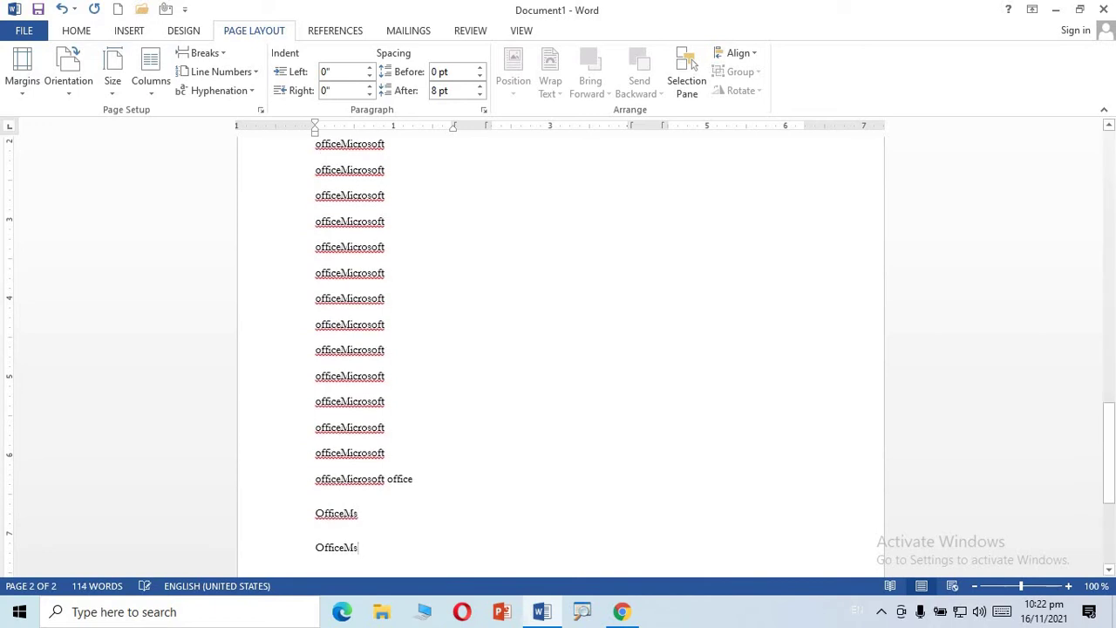
pyautogui.press('F4')
pyautogui.press('F4')
pyautogui.press('F4')
pyautogui.press('F4')
pyautogui.press('F4')
pyautogui.press('F4')
pyautogui.press('F4')
pyautogui.press('F4')
pyautogui.press('F4')
pyautogui.press('F4')
pyautogui.press('F4')
pyautogui.press('F4')
pyautogui.press('F4')
pyautogui.press('F4')
pyautogui.press('F4')
pyautogui.press('F4')
pyautogui.press('F4')
pyautogui.press('F4')
pyautogui.press('F4')
pyautogui.press('F4')
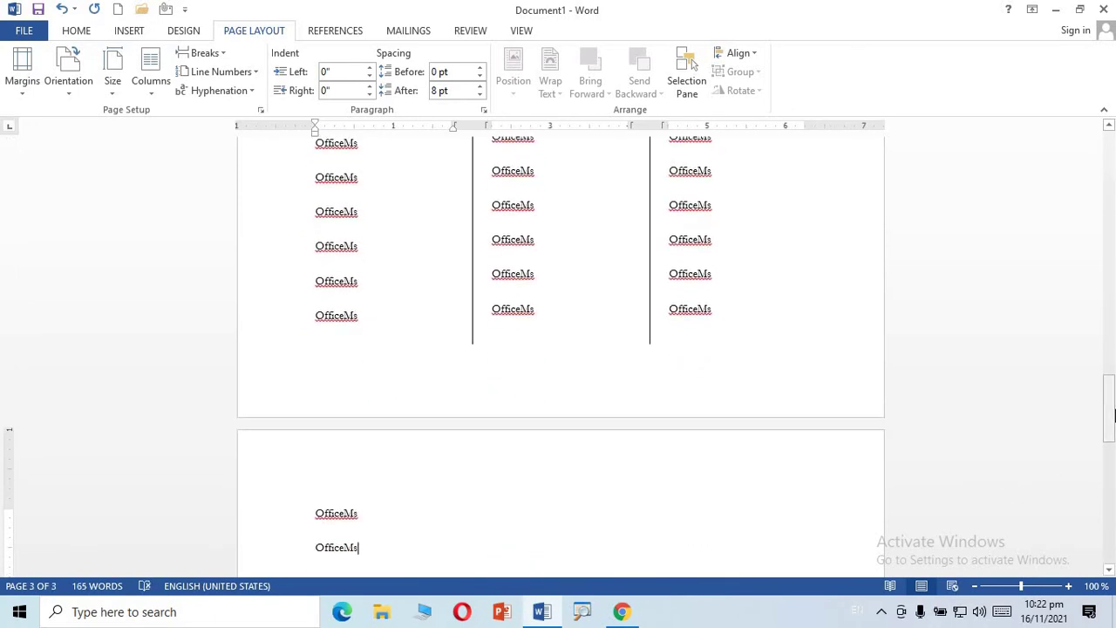
# Remove the lines that spilled onto the third page and review the three-column text on the first two pages.
pyautogui.press('BackSpace')
pyautogui.press('BackSpace')
pyautogui.press('BackSpace')
pyautogui.press('BackSpace')
pyautogui.press('BackSpace')
pyautogui.press('BackSpace')
pyautogui.press('BackSpace')
pyautogui.press('BackSpace')
pyautogui.press('BackSpace')
pyautogui.press('BackSpace')
pyautogui.press('BackSpace')
pyautogui.press('BackSpace')
pyautogui.press('BackSpace')
pyautogui.press('BackSpace')
pyautogui.press('BackSpace')
pyautogui.press('BackSpace')
pyautogui.press('BackSpace')
pyautogui.press('BackSpace')
pyautogui.moveTo(1112, 489)
pyautogui.mouseDown()
pyautogui.moveTo(1112, 144)
pyautogui.moveTo(1113, 174)
pyautogui.mouseUp()
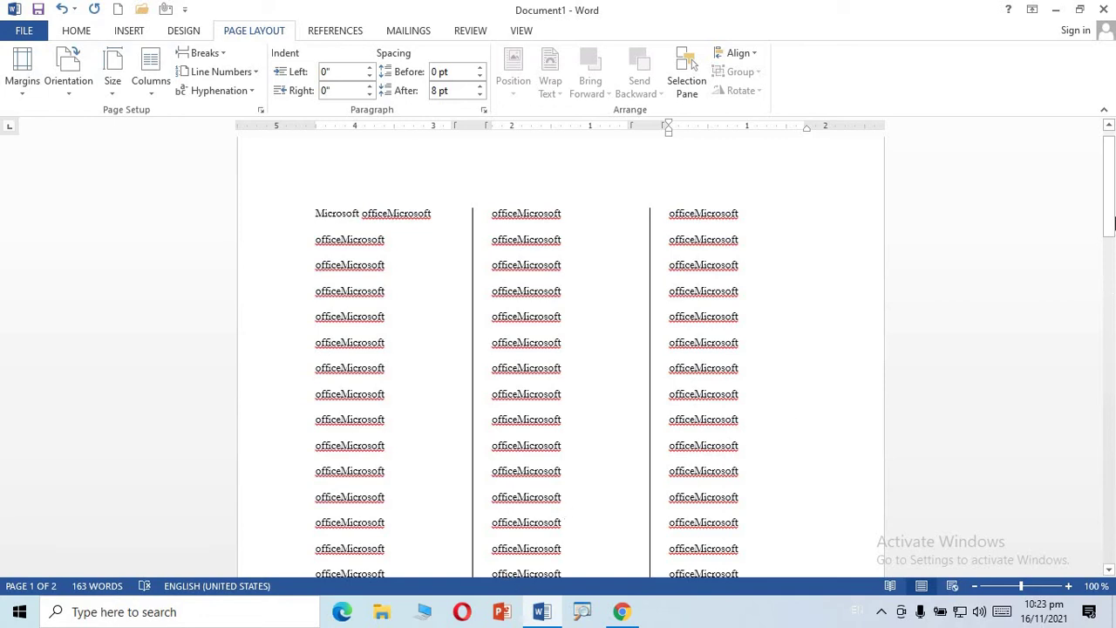
pyautogui.moveTo(1110, 225); pyautogui.dragTo(1111, 545)
pyautogui.moveTo(1112, 478); pyautogui.dragTo(1112, 475)
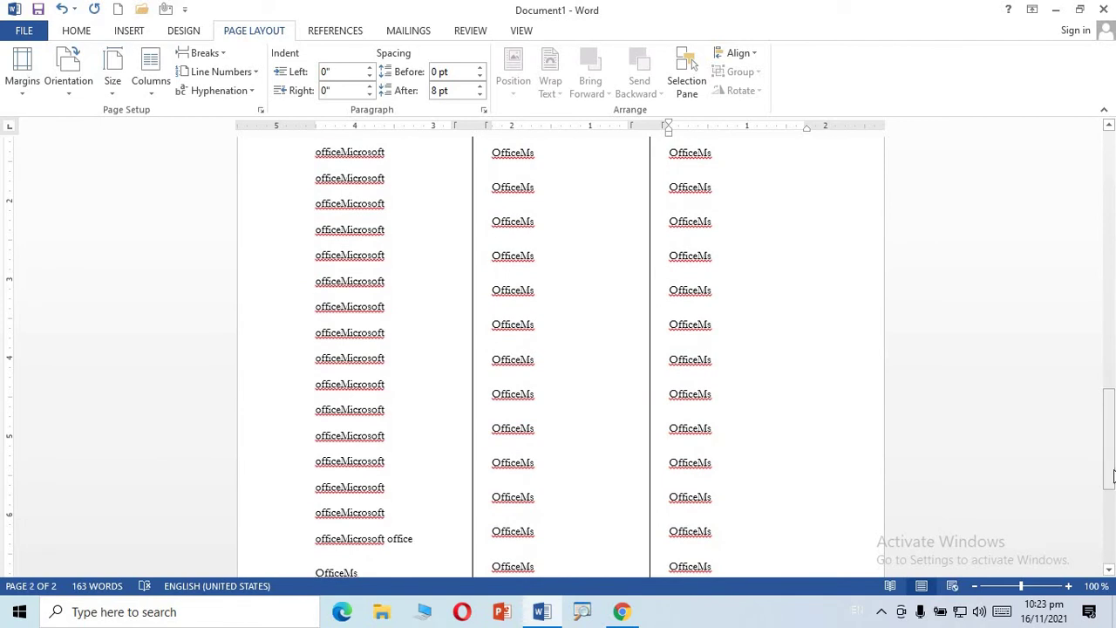
# Clear all text from the document and look over the column presets without changing them.
pyautogui.hotkey('ctrl', 'a')
pyautogui.press('Delete')
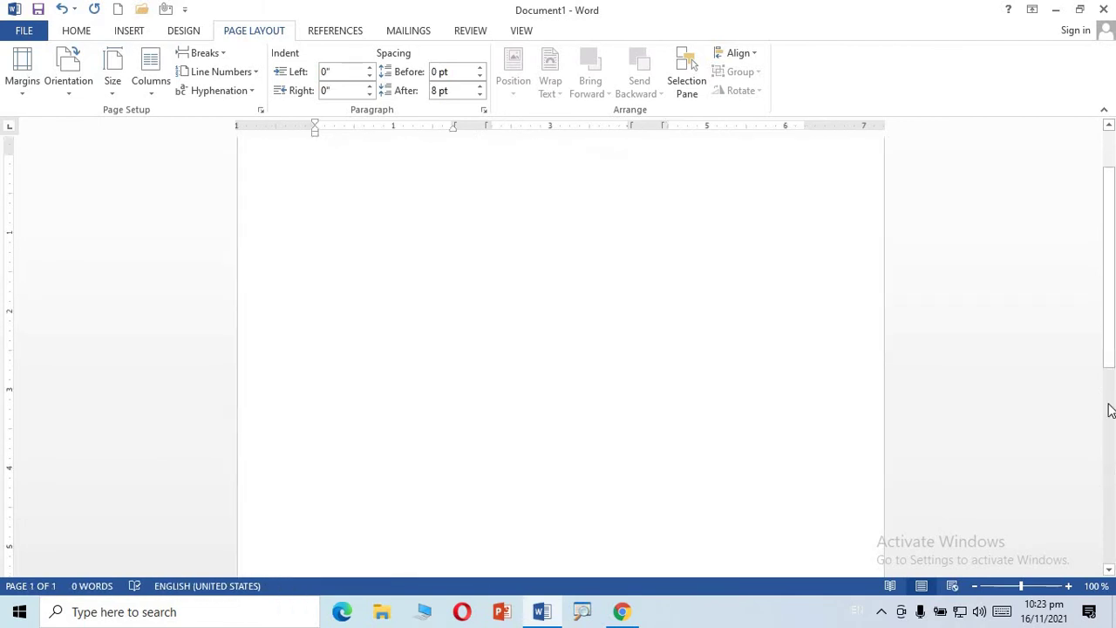
pyautogui.click(156, 88)
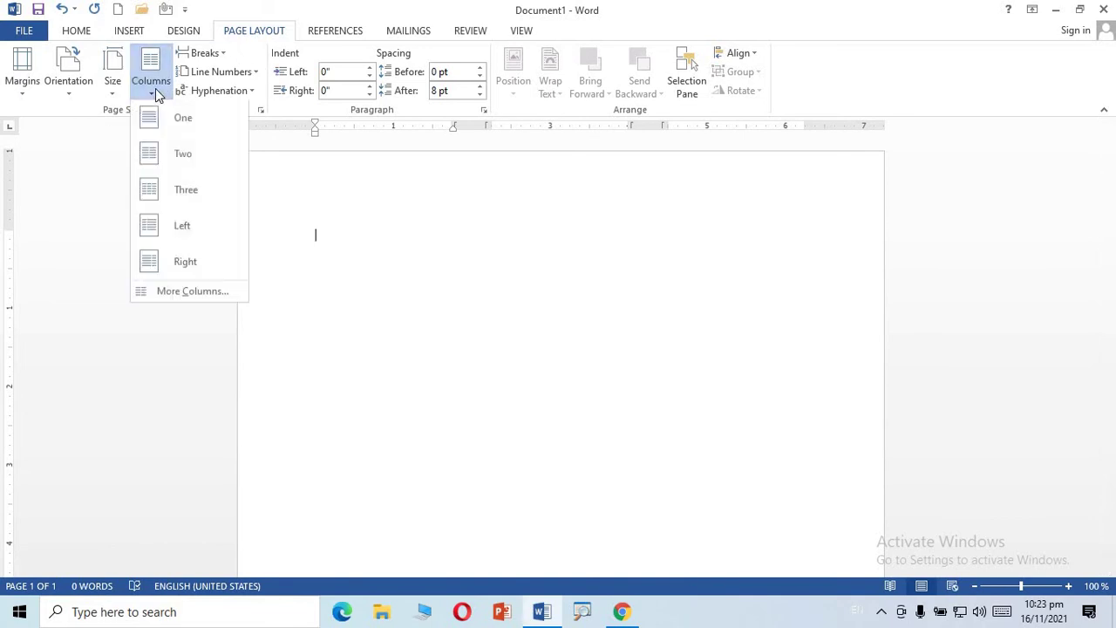
pyautogui.click(156, 88)
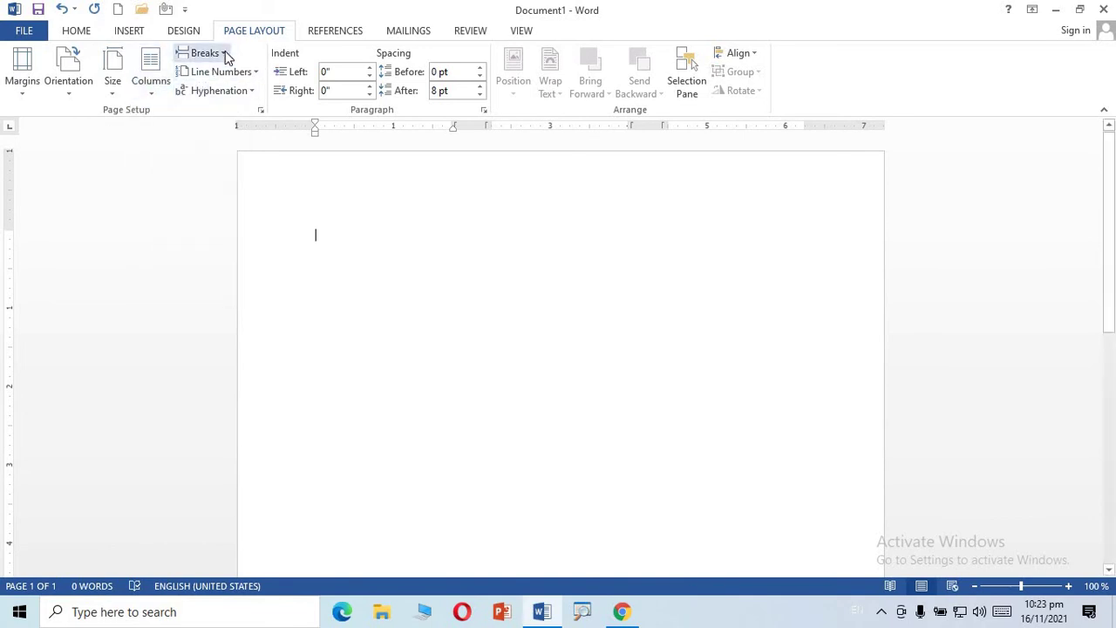
# Insert a page break to start a new page, check the result and remove the break.
pyautogui.click(225, 53)
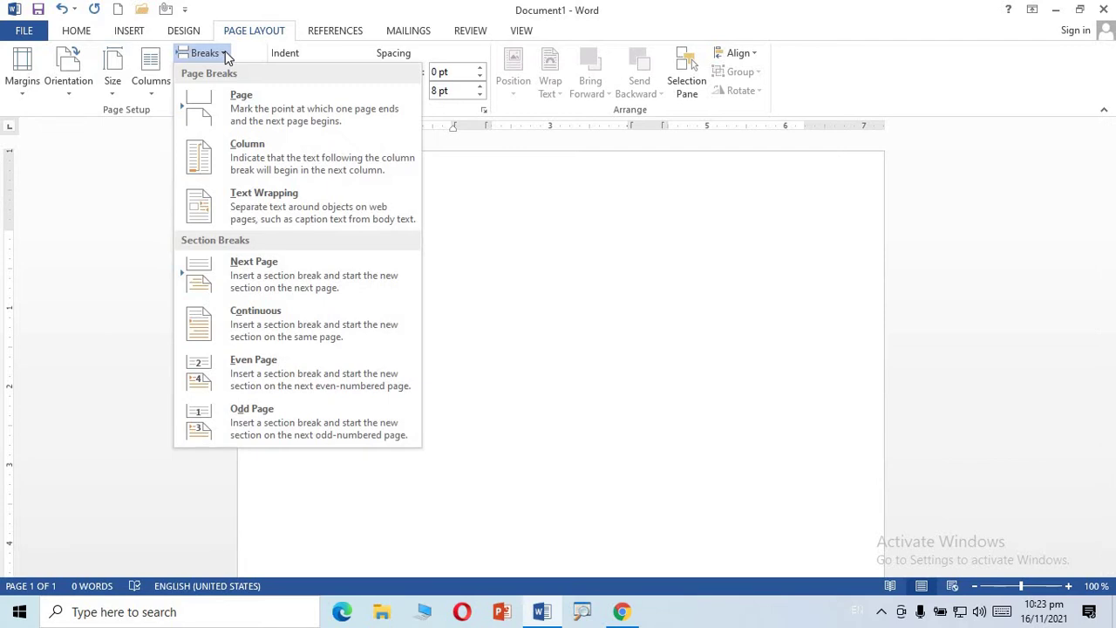
pyautogui.click(225, 52)
pyautogui.click(224, 52)
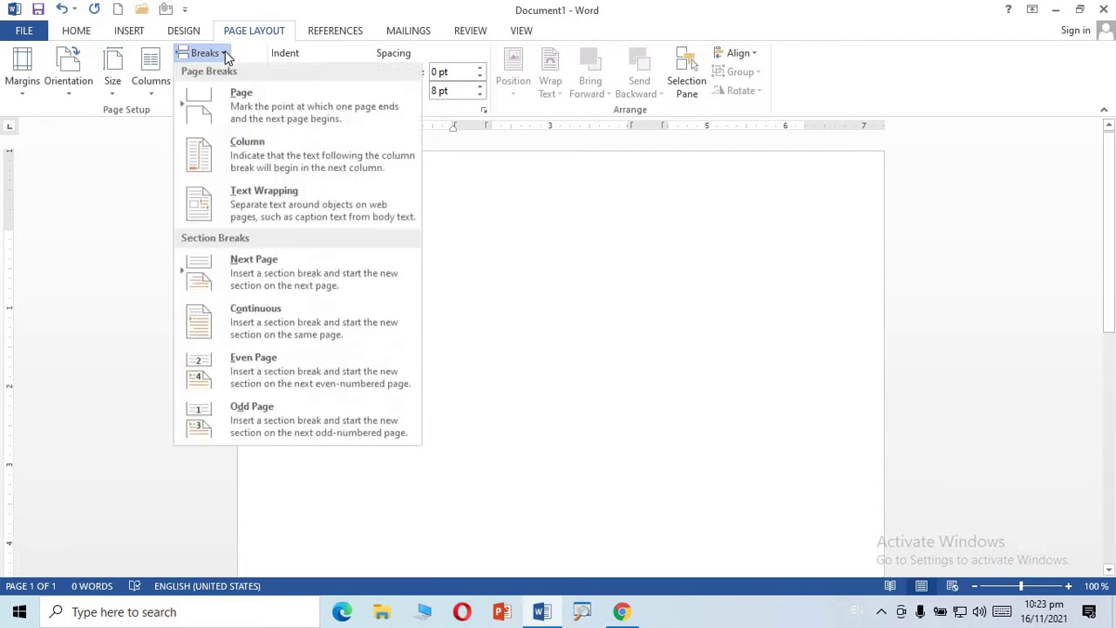
pyautogui.click(225, 102)
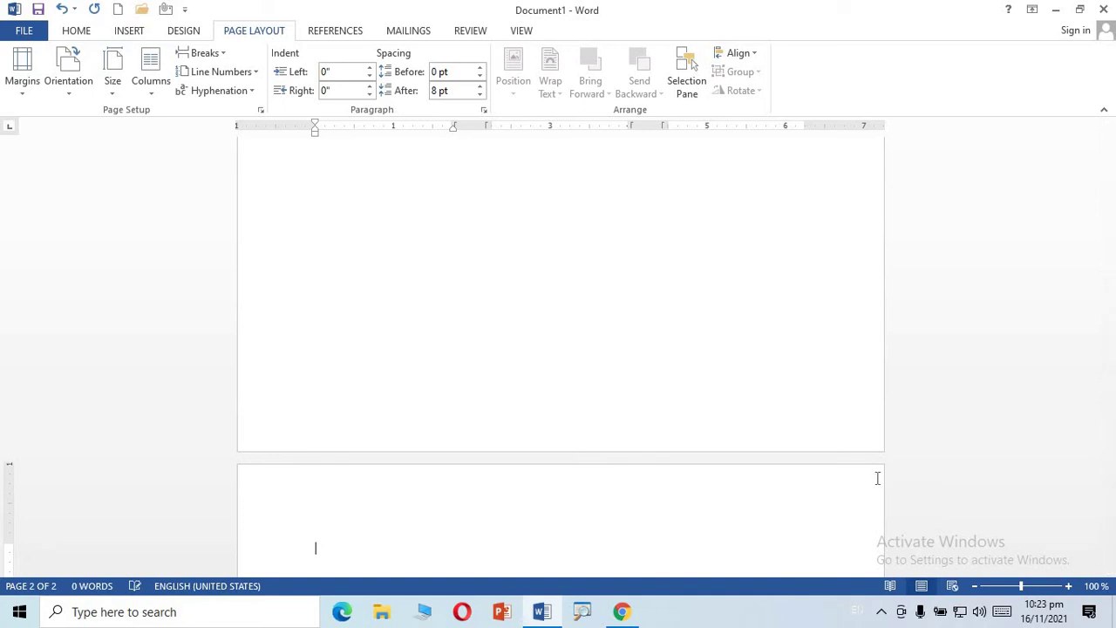
pyautogui.scroll(-7, 877, 478)
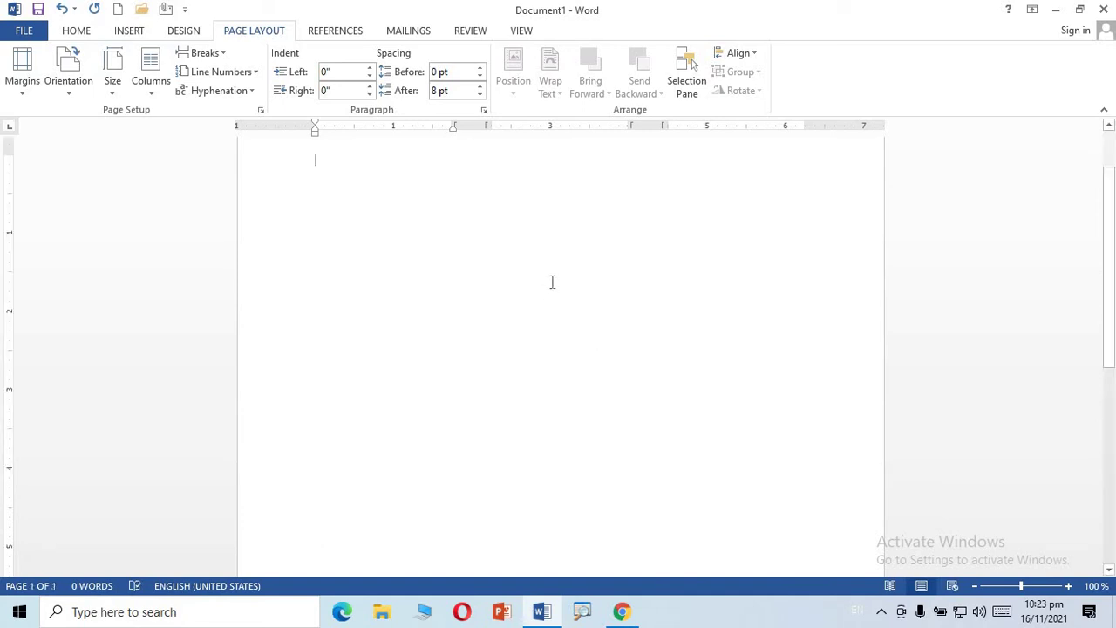
# Turn on continuous line numbering and enter "MicrosoftOffice" as the first line.
pyautogui.click(258, 75)
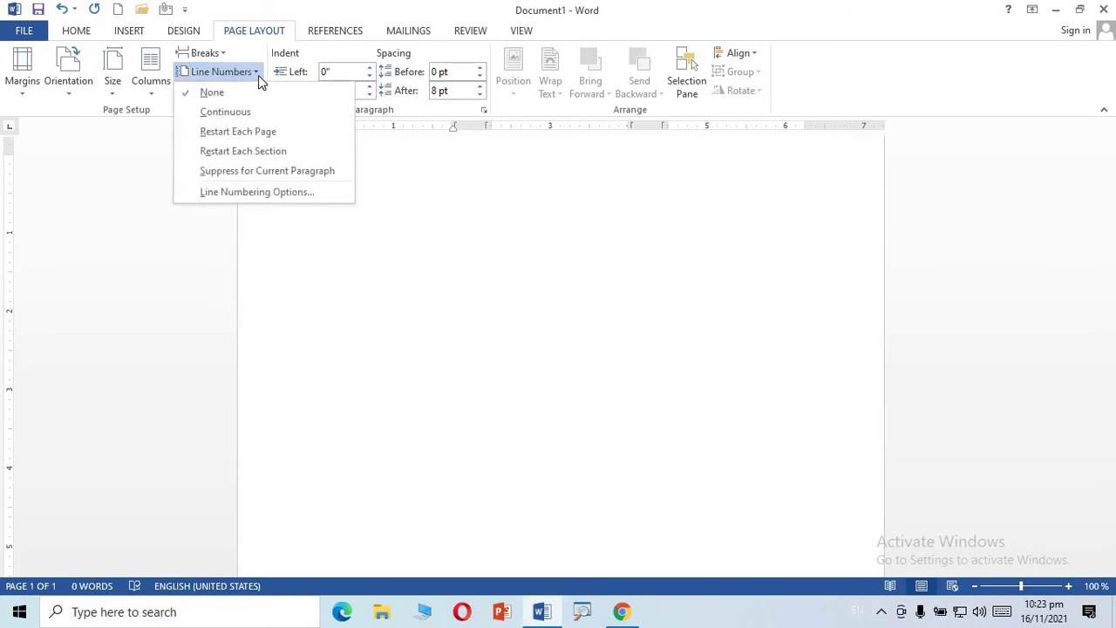
pyautogui.click(217, 114)
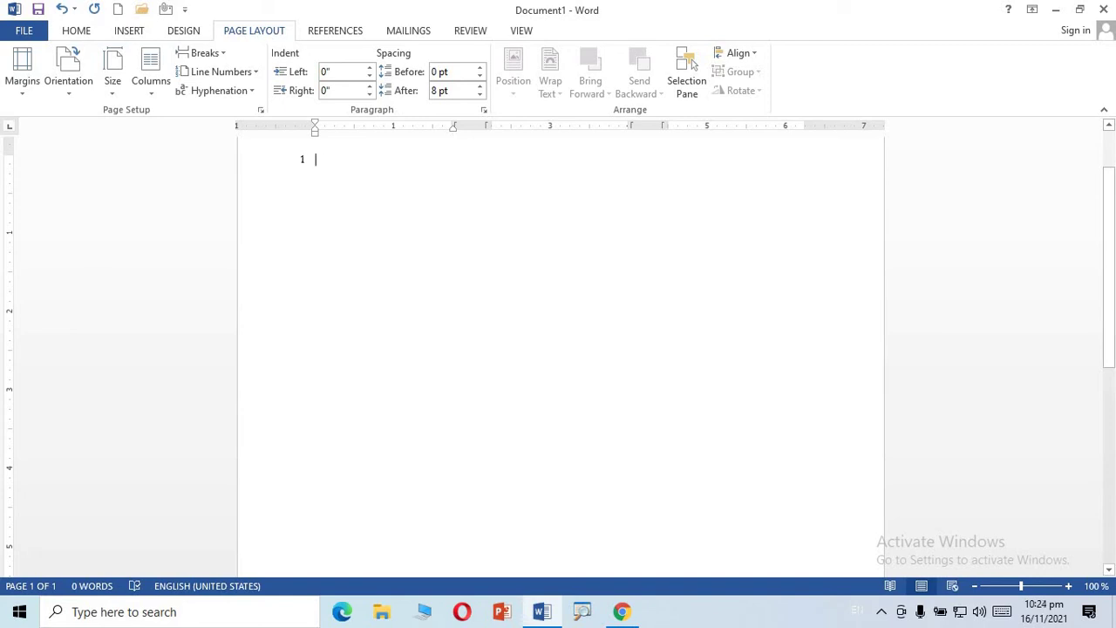
pyautogui.write('Microsoft')
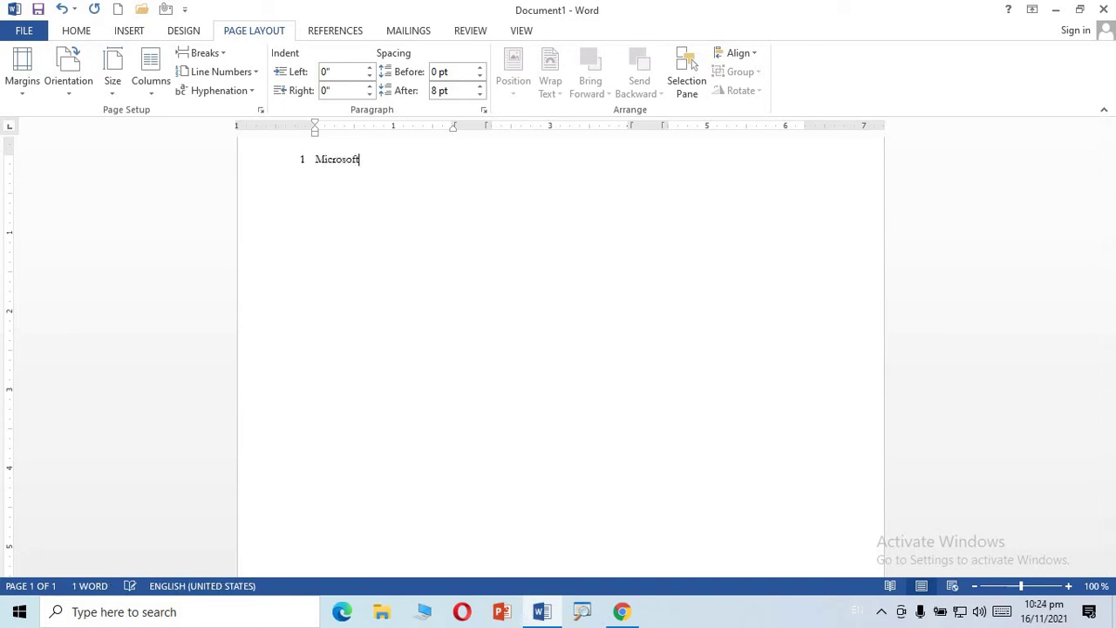
pyautogui.write('Office')
pyautogui.press('Return')
# Enter "Office Managament" as the second line and "OfficeMs" as the third.
pyautogui.write('Office M')
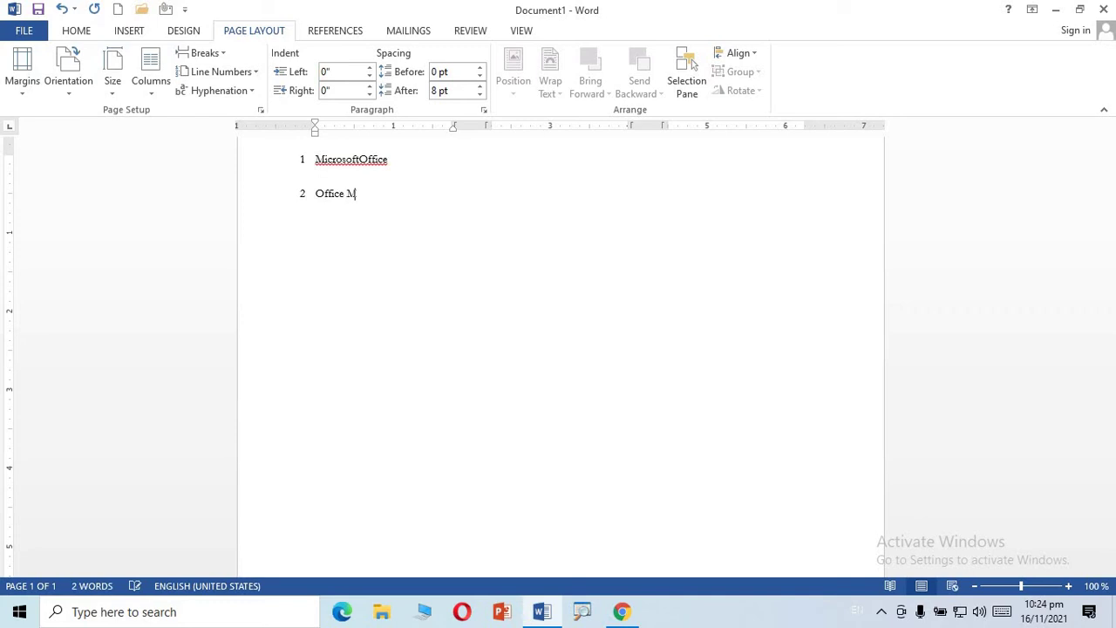
pyautogui.write('anagemen')
pyautogui.press('BackSpace')
pyautogui.press('BackSpace')
pyautogui.press('BackSpace')
pyautogui.press('BackSpace')
pyautogui.press('BackSpace')
pyautogui.write('ament')
pyautogui.press('Return')
pyautogui.write('OfficeMs')
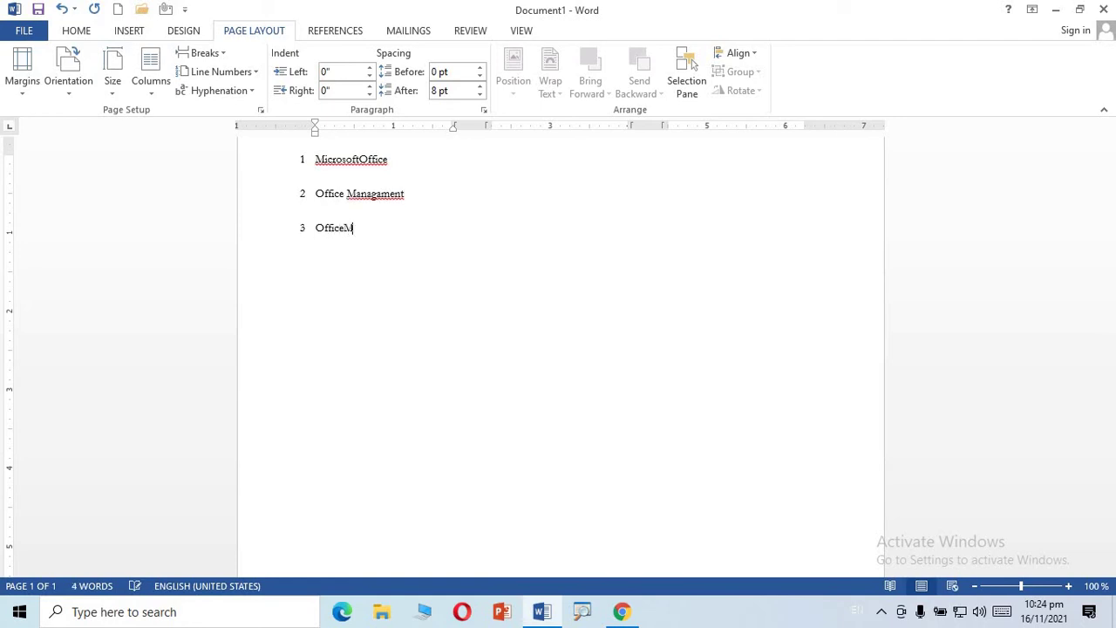
# Add four empty paragraphs after the third line to extend the line numbering.
pyautogui.press('Return')
pyautogui.press('Return')
pyautogui.press('Return')
pyautogui.press('Return')
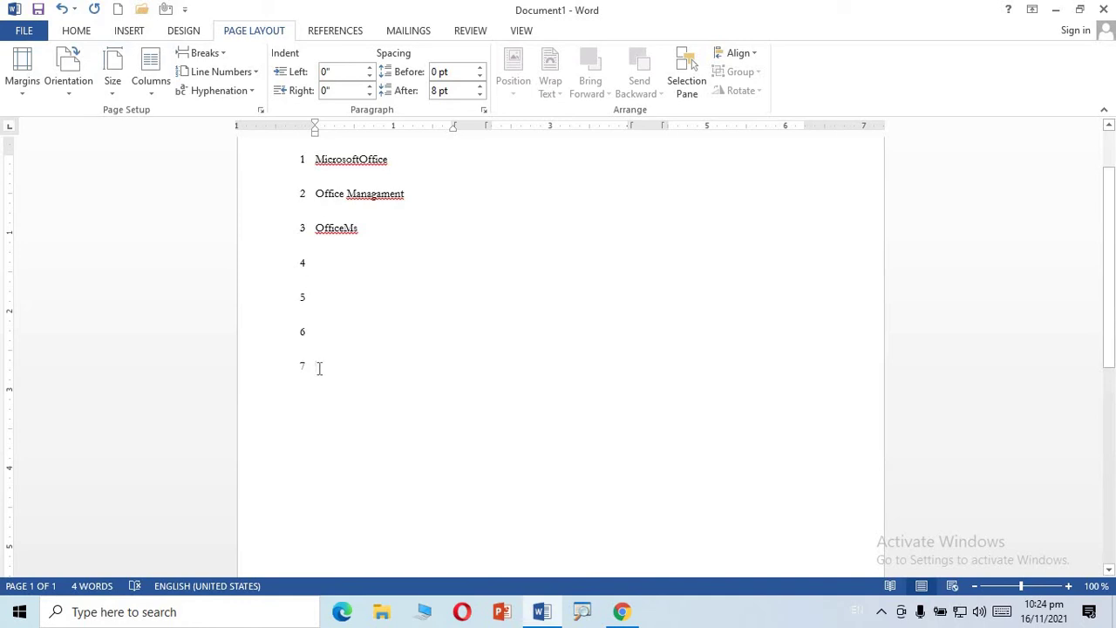
# Turn off line numbering and delete all the text in the document.
pyautogui.click(255, 75)
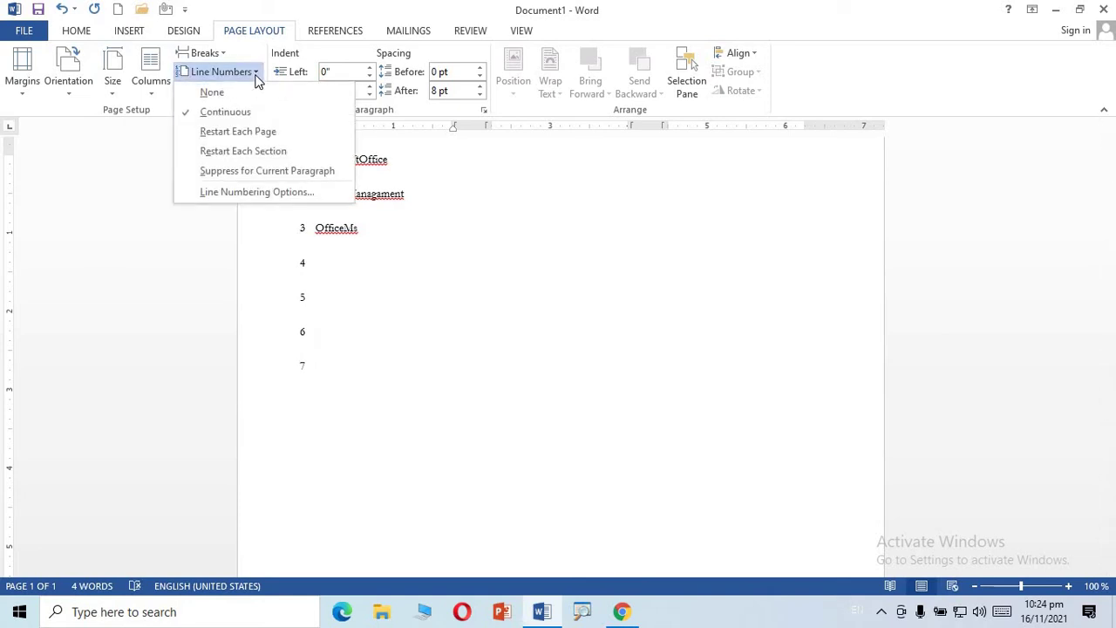
pyautogui.click(213, 92)
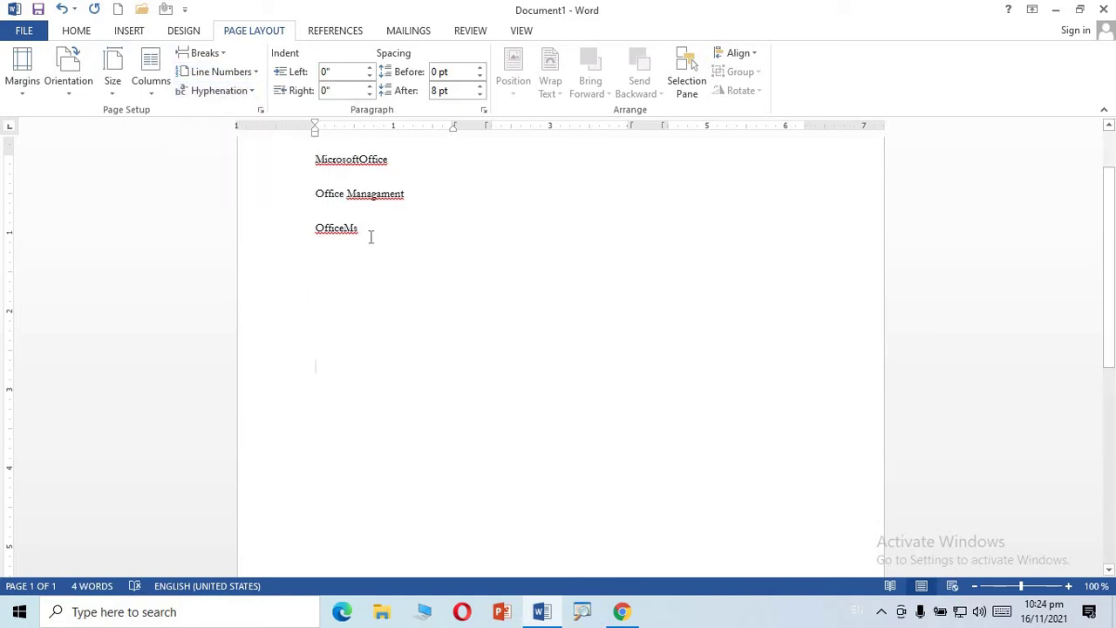
pyautogui.moveTo(361, 241); pyautogui.dragTo(332, 162)
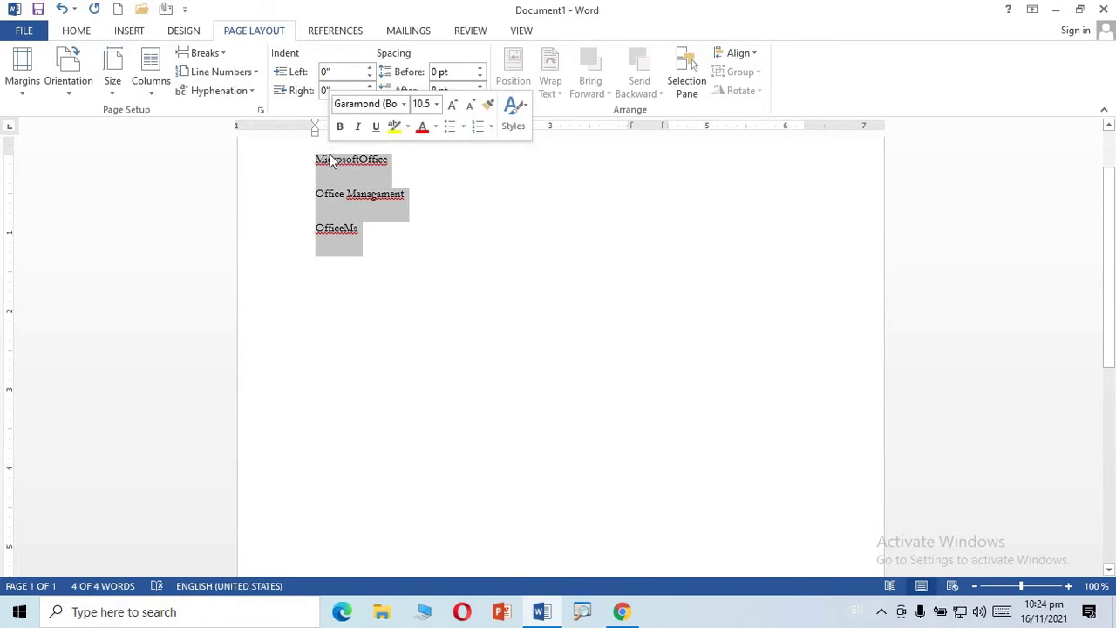
pyautogui.click(393, 267)
pyautogui.keyDown('shift'); pyautogui.click(337, 172); pyautogui.keyUp('shift')
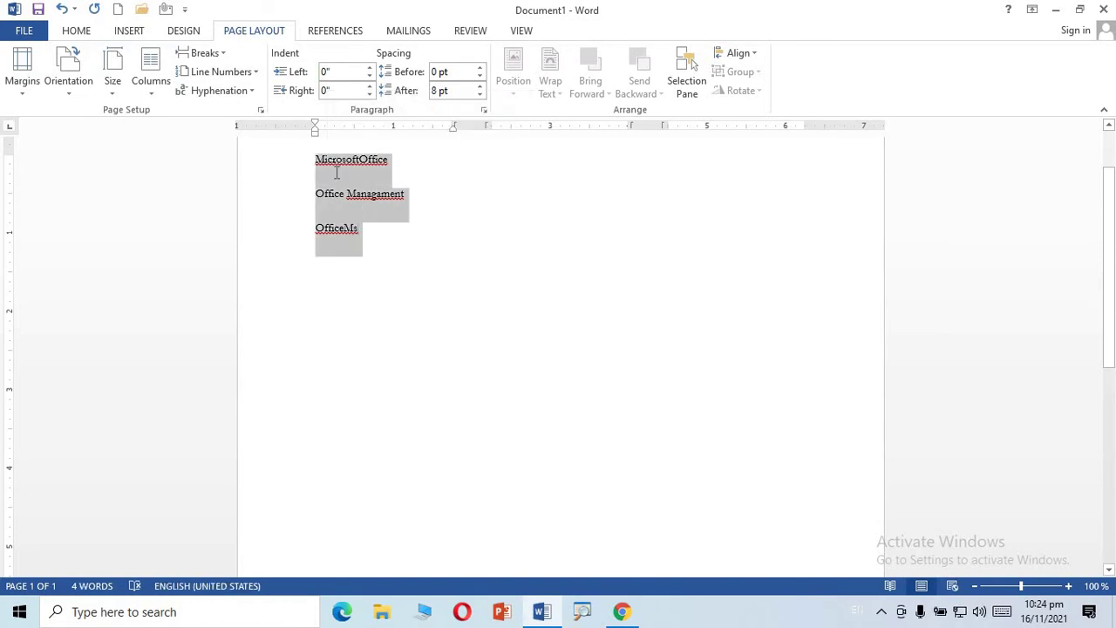
pyautogui.moveTo(337, 173); pyautogui.dragTo(375, 252)
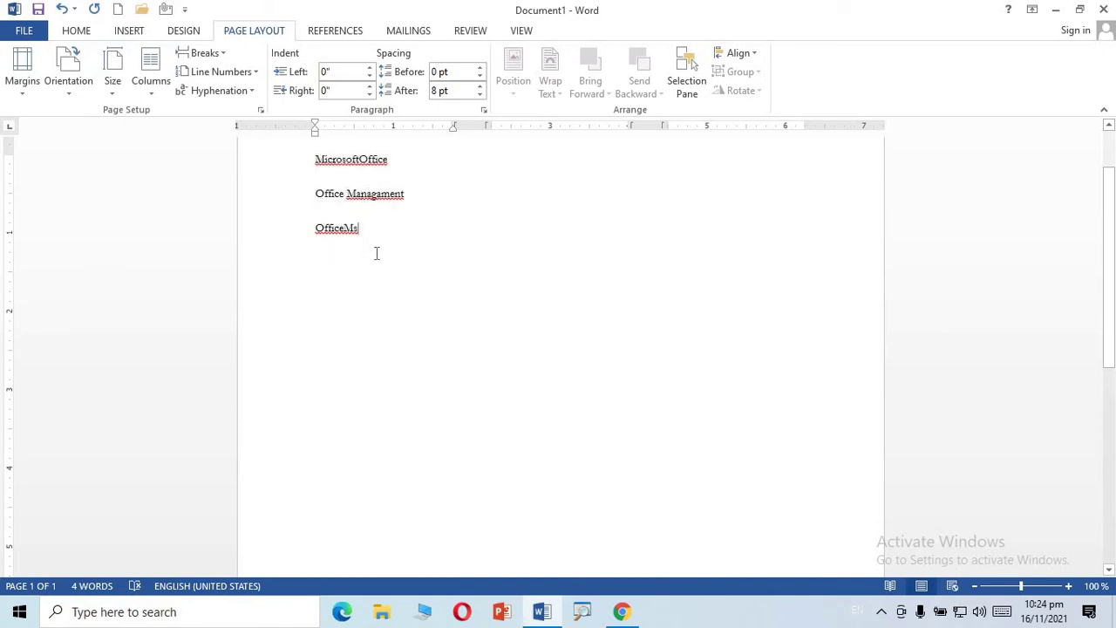
pyautogui.click(249, 90)
pyautogui.click(248, 90)
pyautogui.keyDown('shift'); pyautogui.click(317, 165); pyautogui.keyUp('shift')
pyautogui.press('Delete')
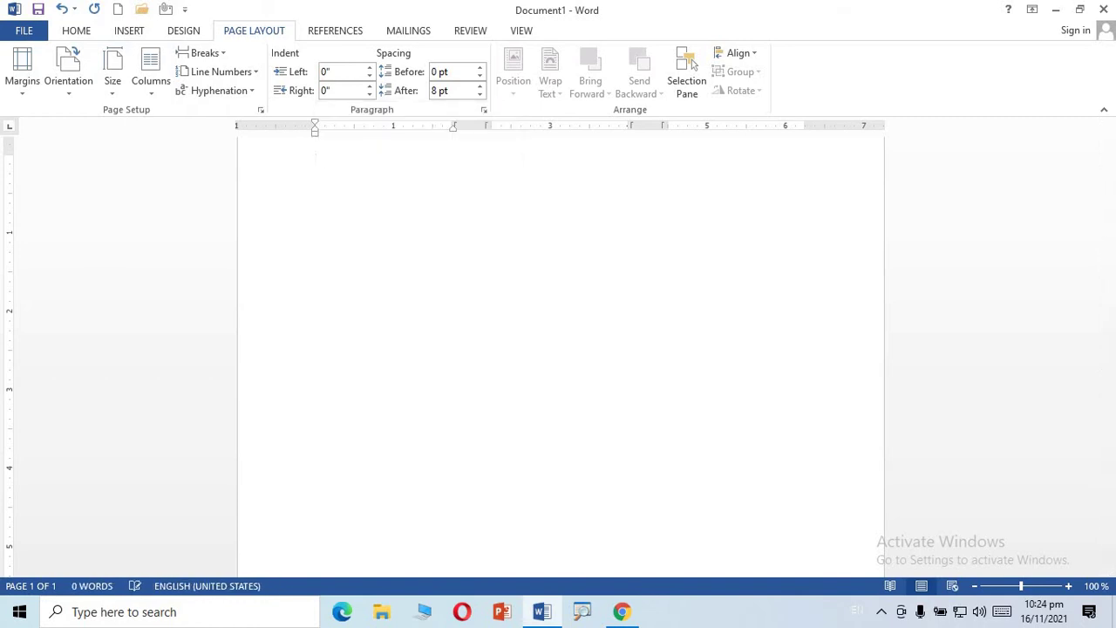
# Enter "MicrosoftOffice" on the first line of the empty page.
pyautogui.write('Ms')
pyautogui.write('c')
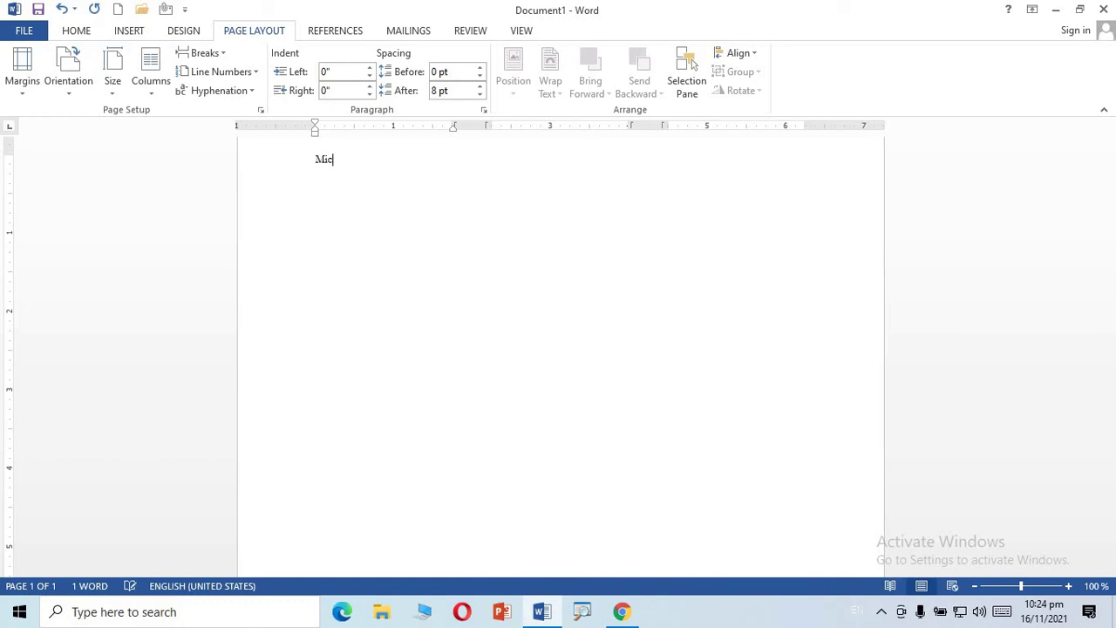
pyautogui.write('rosoftOffice Mi')
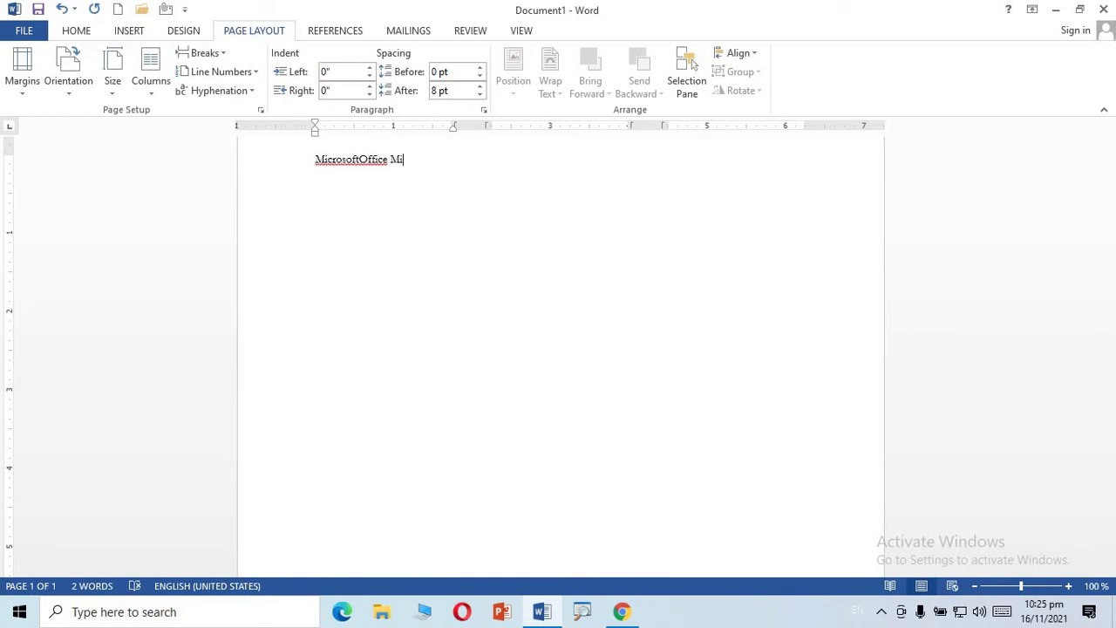
pyautogui.press('BackSpace')
pyautogui.press('BackSpace')
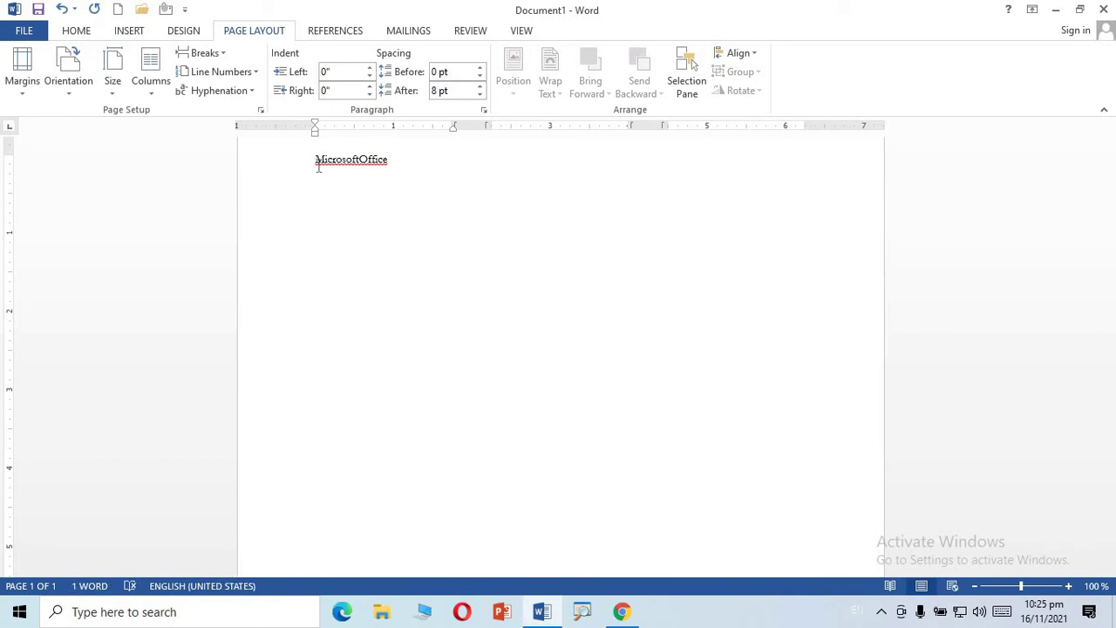
# Add "Micro" after "MicrosoftOffice" on the same line, removing any extra characters and the line break.
pyautogui.press('F3')
pyautogui.write('Microso')
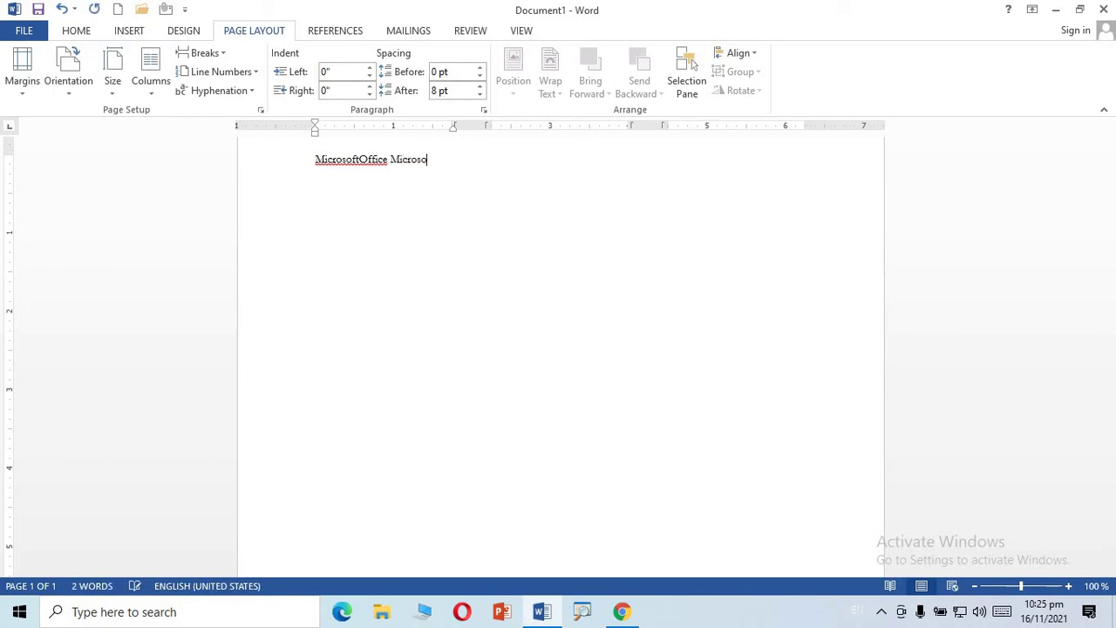
pyautogui.write('ft')
pyautogui.press('Return')
pyautogui.write('offc')
pyautogui.press('BackSpace')
pyautogui.press('BackSpace')
pyautogui.press('BackSpace')
pyautogui.press('BackSpace')
pyautogui.press('BackSpace')
pyautogui.press('BackSpace')
pyautogui.press('BackSpace')
pyautogui.press('BackSpace')
pyautogui.press('BackSpace')
pyautogui.press('BackSpace')
# Switch the page to a one-column layout, keeping "MicrosoftOffice Micro" as the text.
pyautogui.click(147, 93)
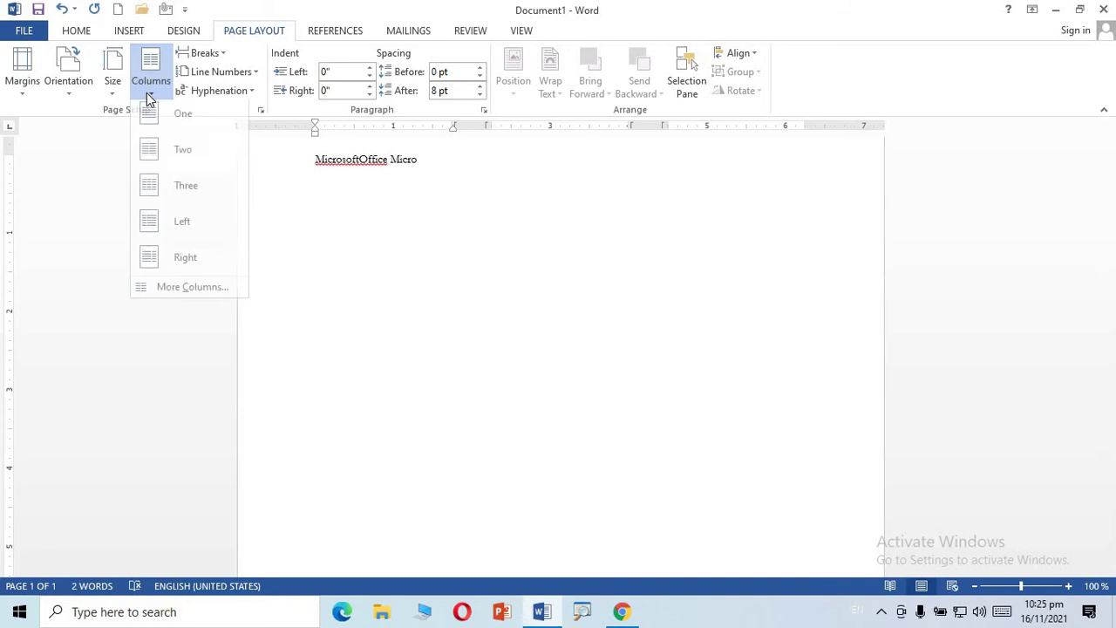
pyautogui.click(185, 121)
pyautogui.write('sof')
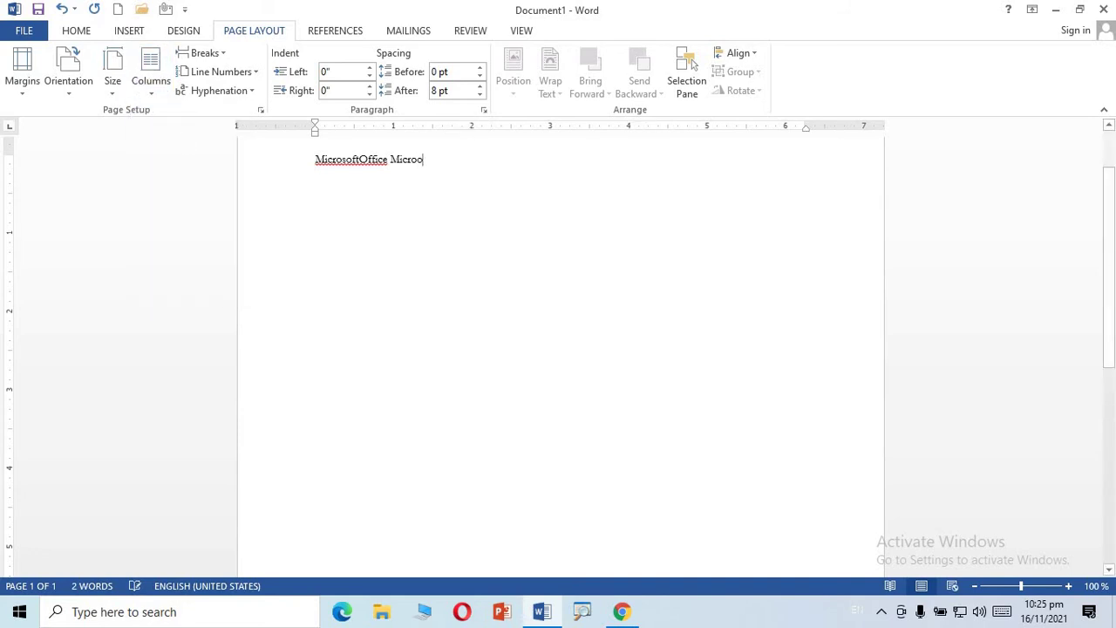
pyautogui.press('BackSpace')
pyautogui.press('BackSpace')
pyautogui.press('BackSpace')
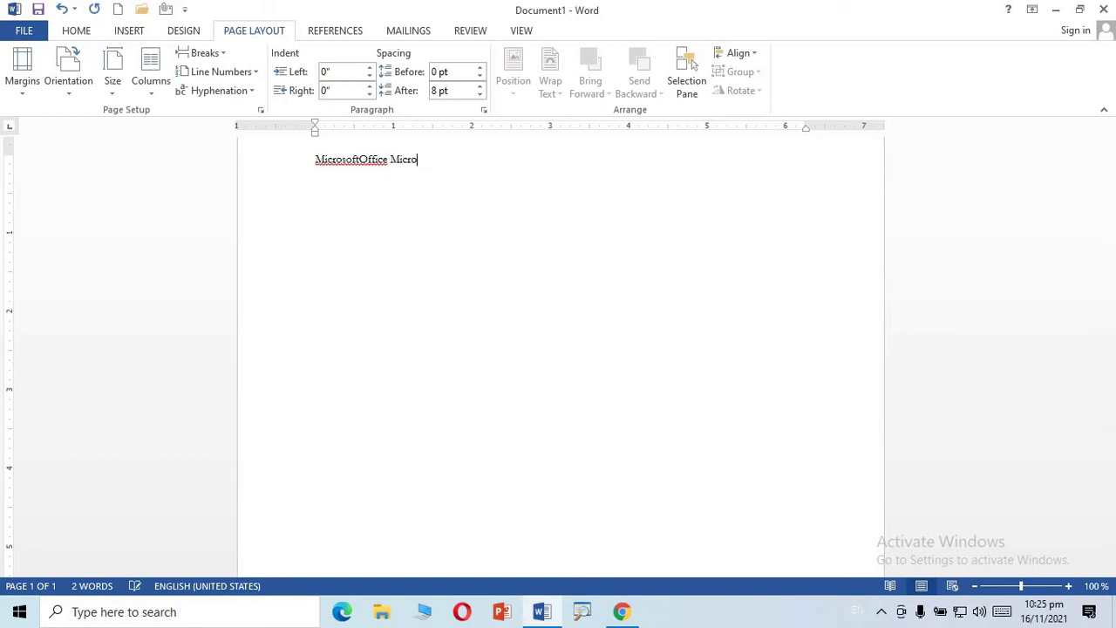
# Extend "Micro" with "softoffice" and repeat that ending until the unbroken word nearly fills the line.
pyautogui.write('oftoffice')
pyautogui.hotkey('ctrl', 'y')
pyautogui.hotkey('ctrl', 'y')
pyautogui.hotkey('ctrl', 'y')
pyautogui.hotkey('ctrl', 'y')
pyautogui.hotkey('ctrl', 'y')
pyautogui.hotkey('ctrl', 'y')
pyautogui.hotkey('ctrl', 'y')
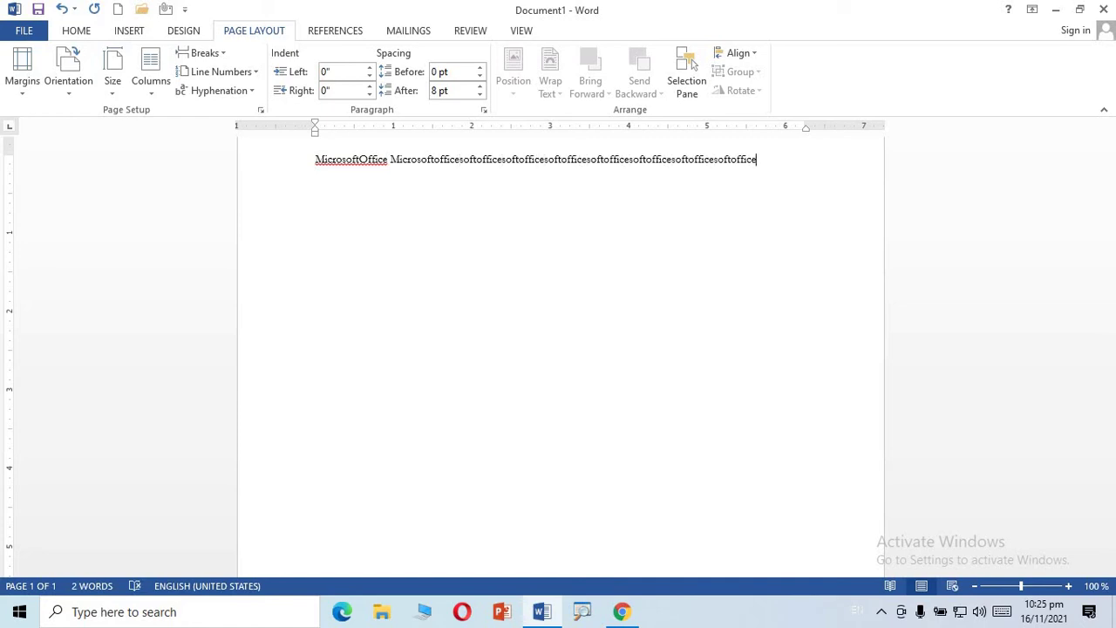
pyautogui.hotkey('ctrl', 'y')
# Cut the last "softoffice" repeat back to "softo" and append "Micros" to wrap the long word.
pyautogui.press('BackSpace')
pyautogui.press('BackSpace')
pyautogui.press('BackSpace')
pyautogui.press('BackSpace')
pyautogui.write('Micros')
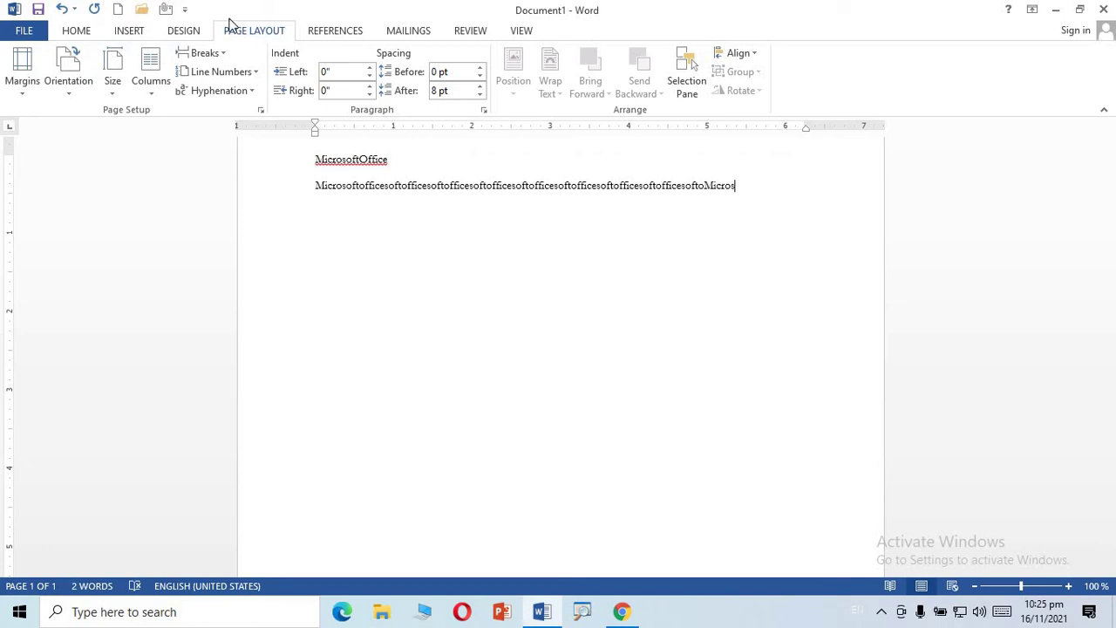
# Set the document's hyphenation to None.
pyautogui.click(247, 91)
pyautogui.click(242, 103)
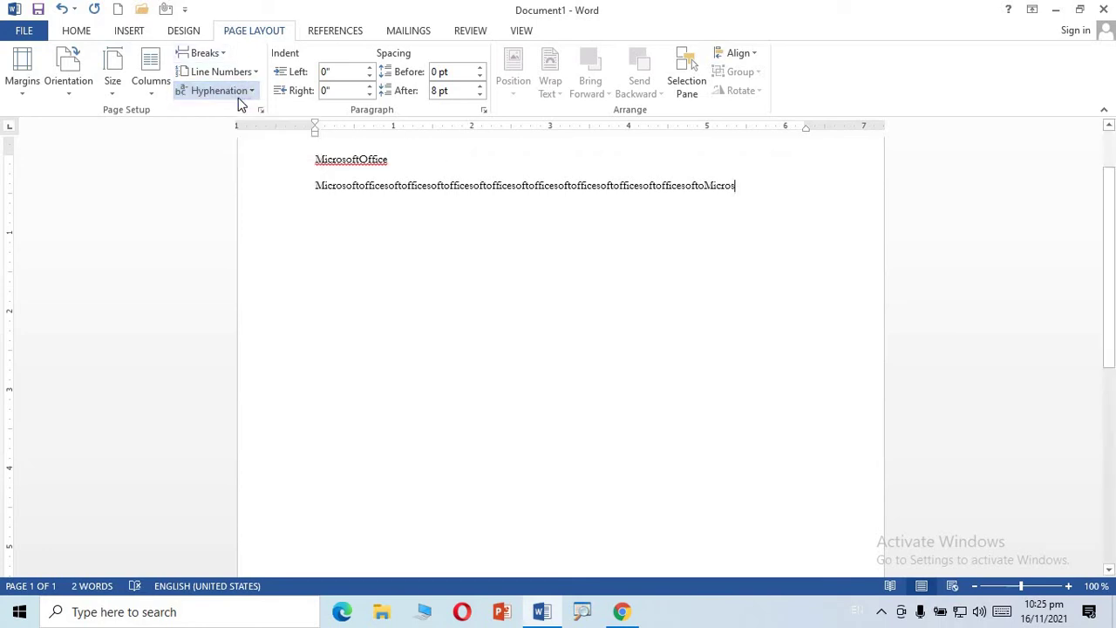
pyautogui.click(253, 96)
pyautogui.click(242, 120)
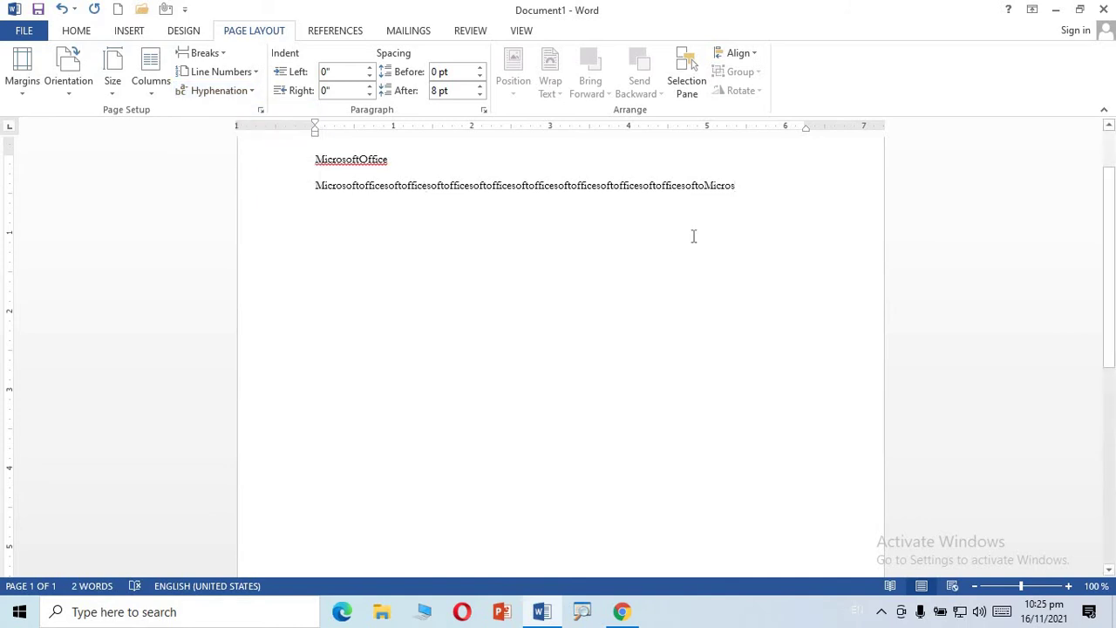
# Replace the trailing "Micros" with "Office Ms" and set hyphenation to Automatic.
pyautogui.press('BackSpace')
pyautogui.press('BackSpace')
pyautogui.press('BackSpace')
pyautogui.press('BackSpace')
pyautogui.press('BackSpace')
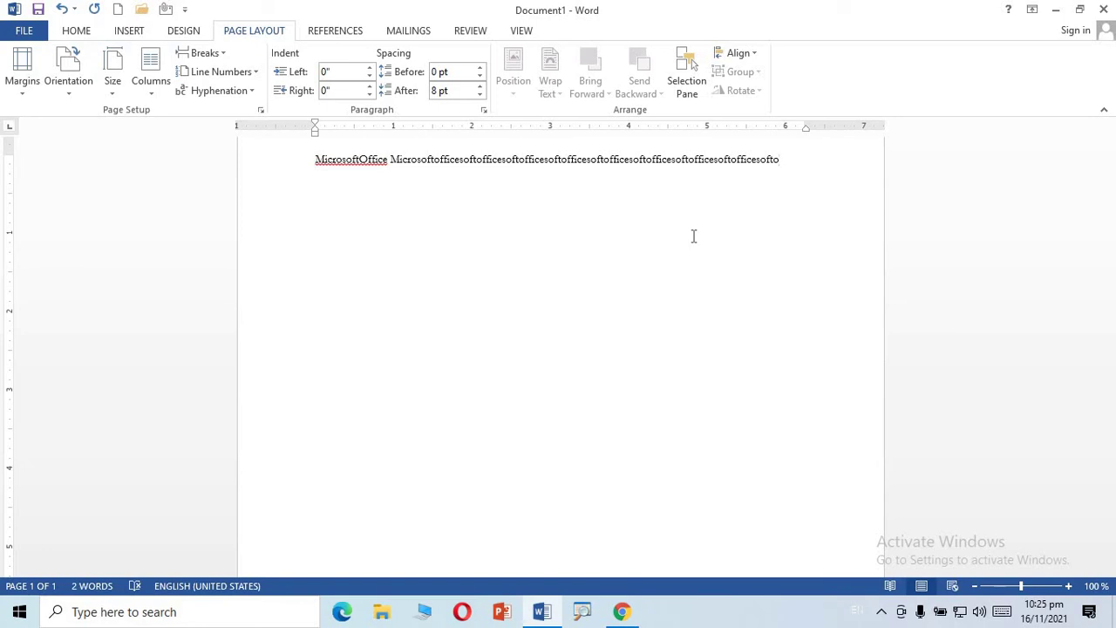
pyautogui.write('Office Ms')
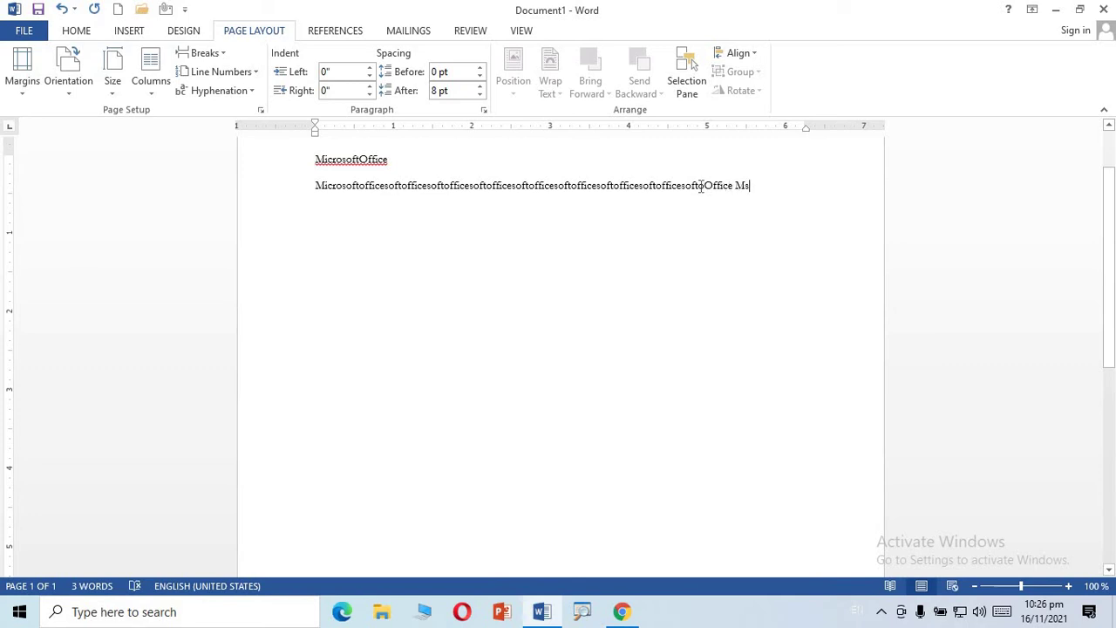
pyautogui.click(254, 92)
pyautogui.click(234, 131)
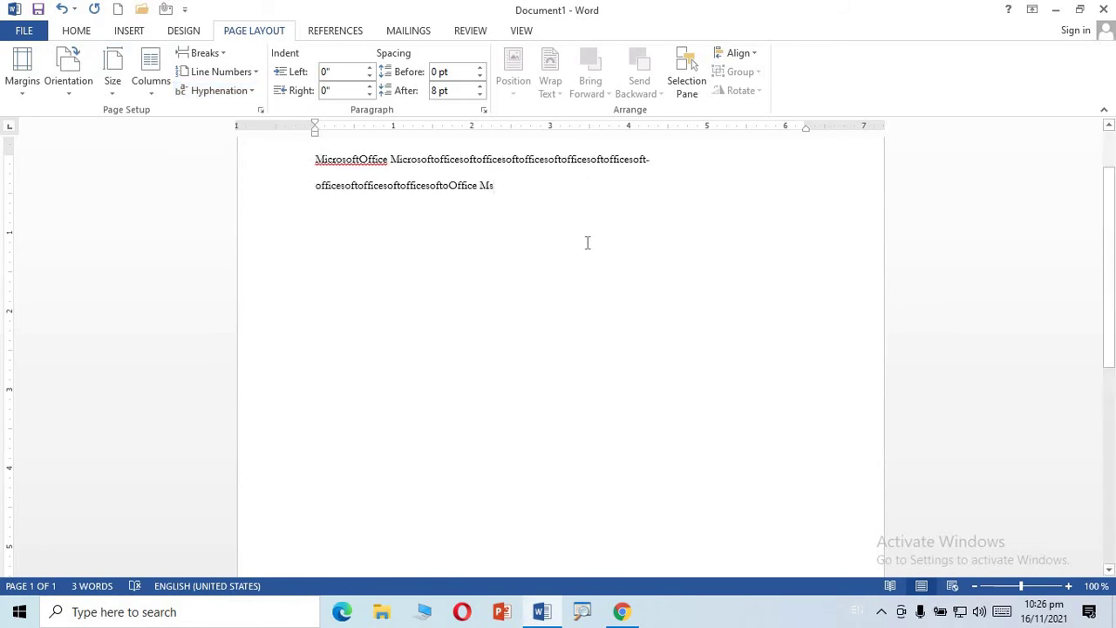
# Cut the end of the long word back to a shorter "softo" ending and append "microsoft office micro".
pyautogui.press('BackSpace')
pyautogui.press('BackSpace')
pyautogui.press('BackSpace')
pyautogui.press('BackSpace')
pyautogui.press('BackSpace')
pyautogui.press('BackSpace')
pyautogui.press('BackSpace')
pyautogui.press('BackSpace')
pyautogui.press('BackSpace')
pyautogui.press('BackSpace')
pyautogui.press('BackSpace')
pyautogui.press('BackSpace')
pyautogui.press('BackSpace')
pyautogui.press('BackSpace')
pyautogui.press('BackSpace')
pyautogui.press('BackSpace')
pyautogui.press('BackSpace')
pyautogui.press('BackSpace')
pyautogui.press('BackSpace')
pyautogui.press('BackSpace')
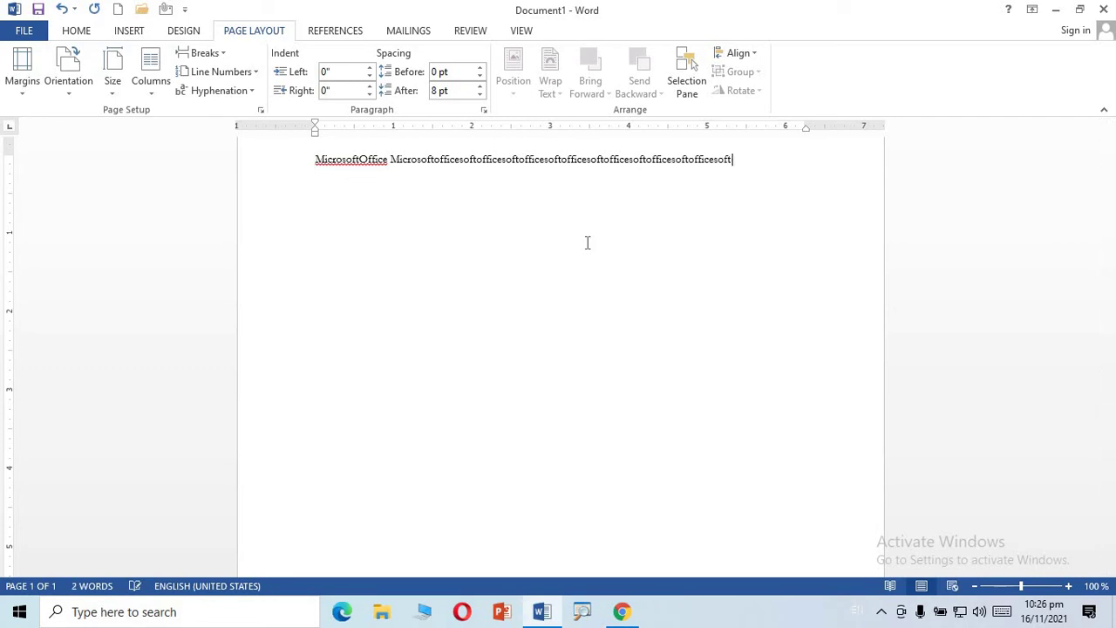
pyautogui.press('BackSpace')
pyautogui.press('BackSpace')
pyautogui.press('BackSpace')
pyautogui.press('BackSpace')
pyautogui.write('rosoft office microsot')
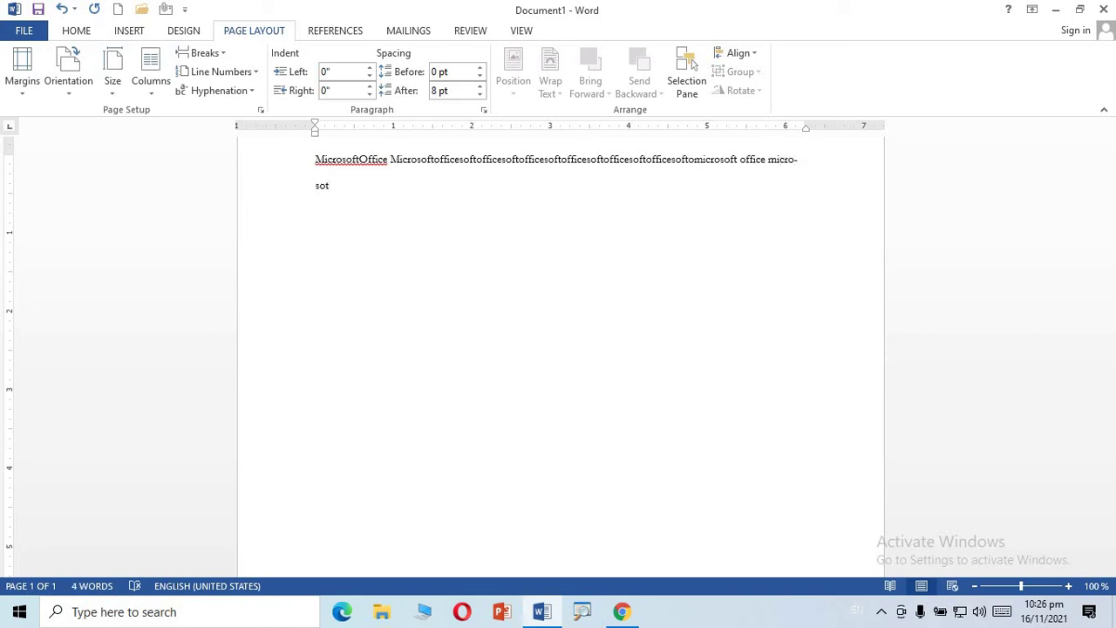
pyautogui.press('BackSpace')
# Set hyphenation to None and end the text with "Microsoft office" on the second line.
pyautogui.click(247, 102)
pyautogui.click(229, 115)
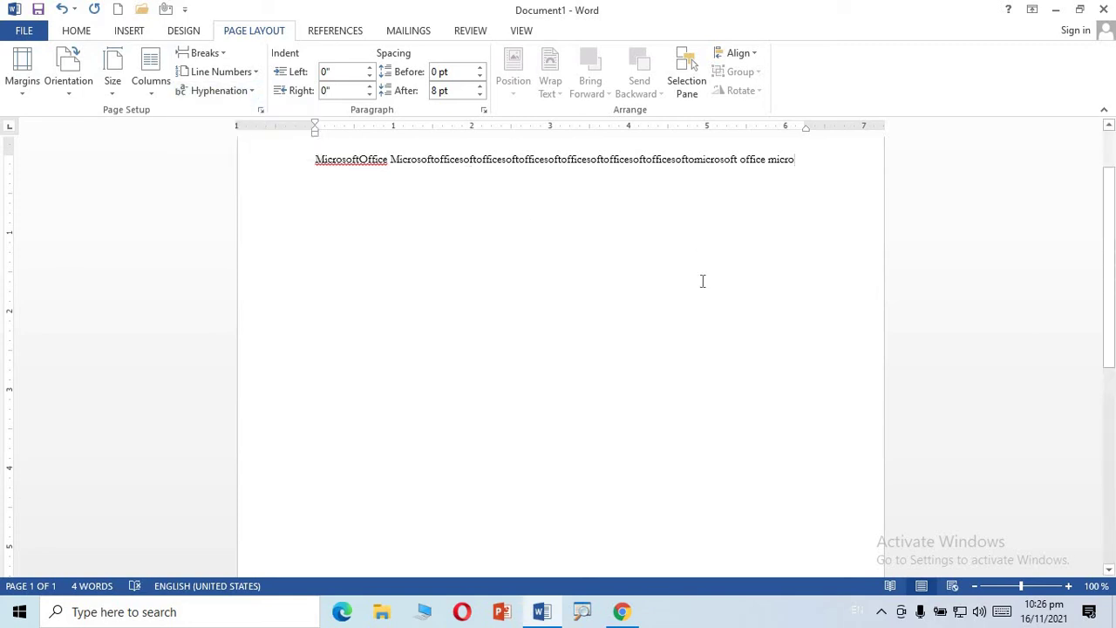
pyautogui.write('soft office')
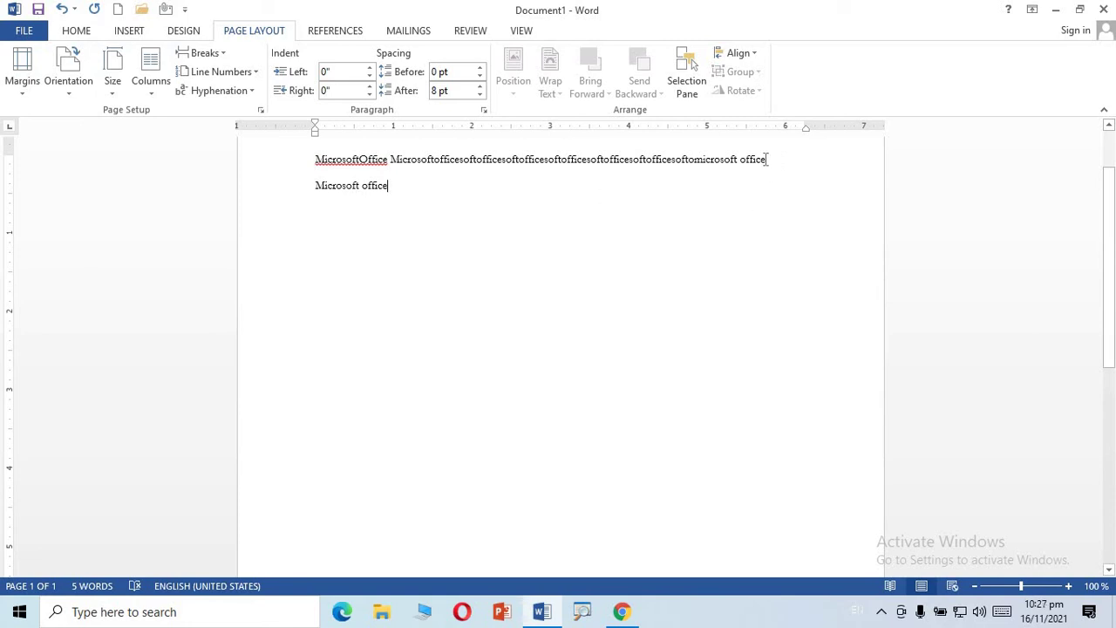
# Set hyphenation to Automatic and highlight the word "Microsoft" where it splits across the two lines.
pyautogui.click(252, 92)
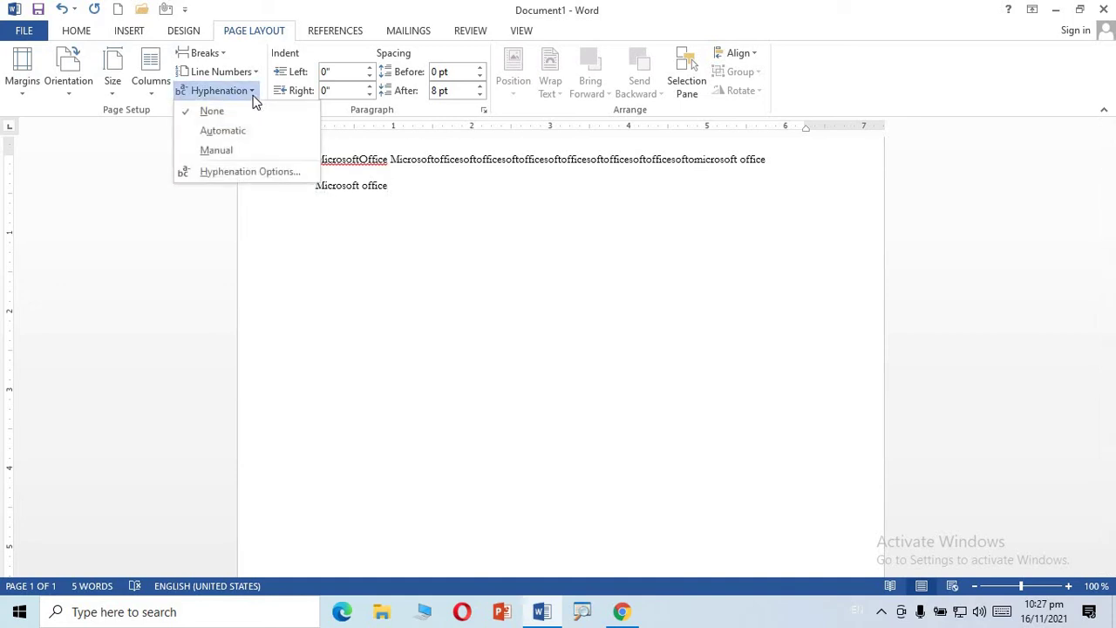
pyautogui.click(221, 133)
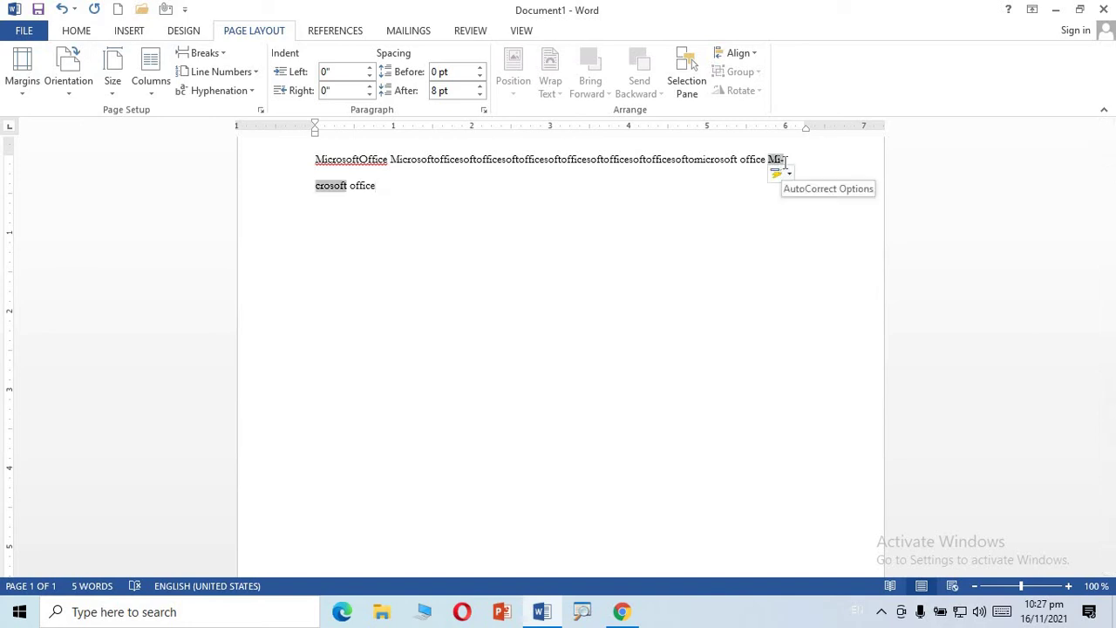
pyautogui.doubleClick(775, 160)
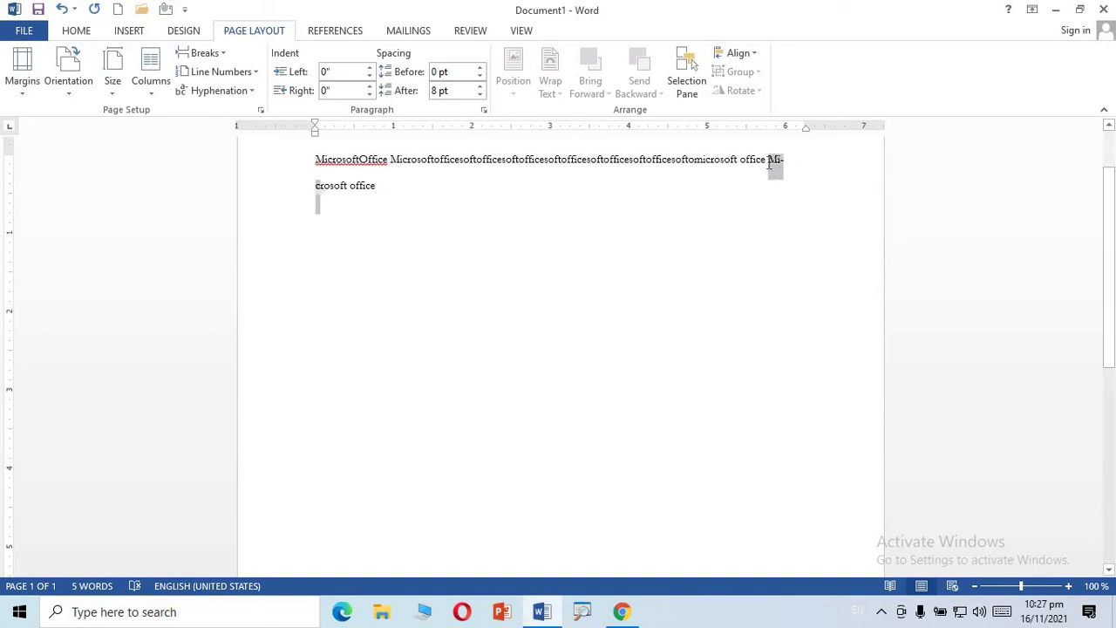
pyautogui.click(752, 194)
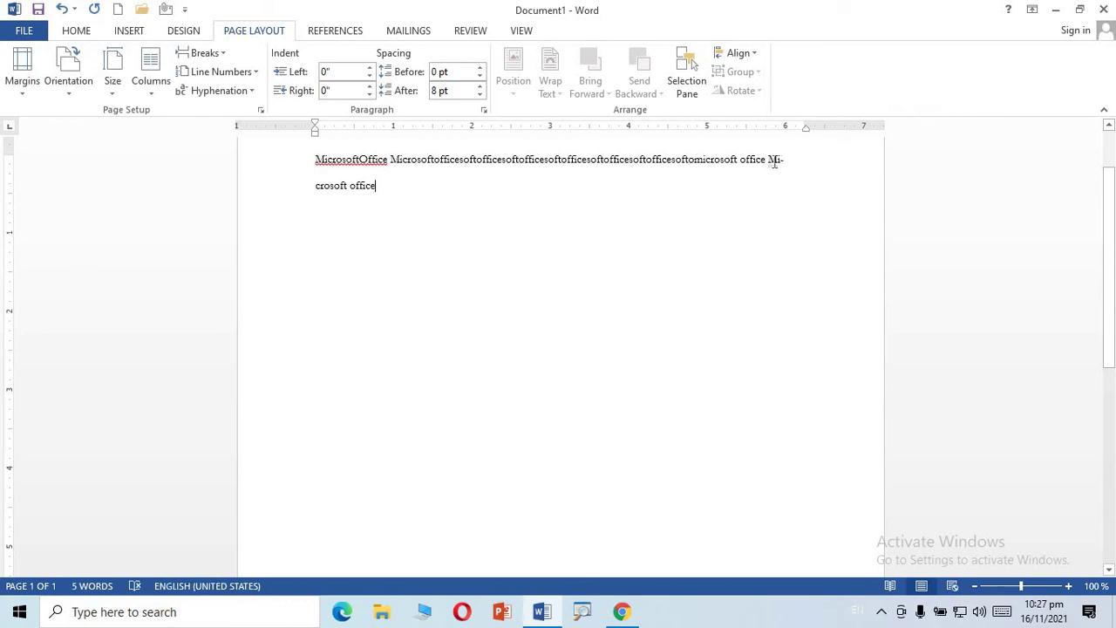
pyautogui.doubleClick(770, 160)
pyautogui.click(595, 197)
pyautogui.moveTo(764, 159); pyautogui.dragTo(689, 202)
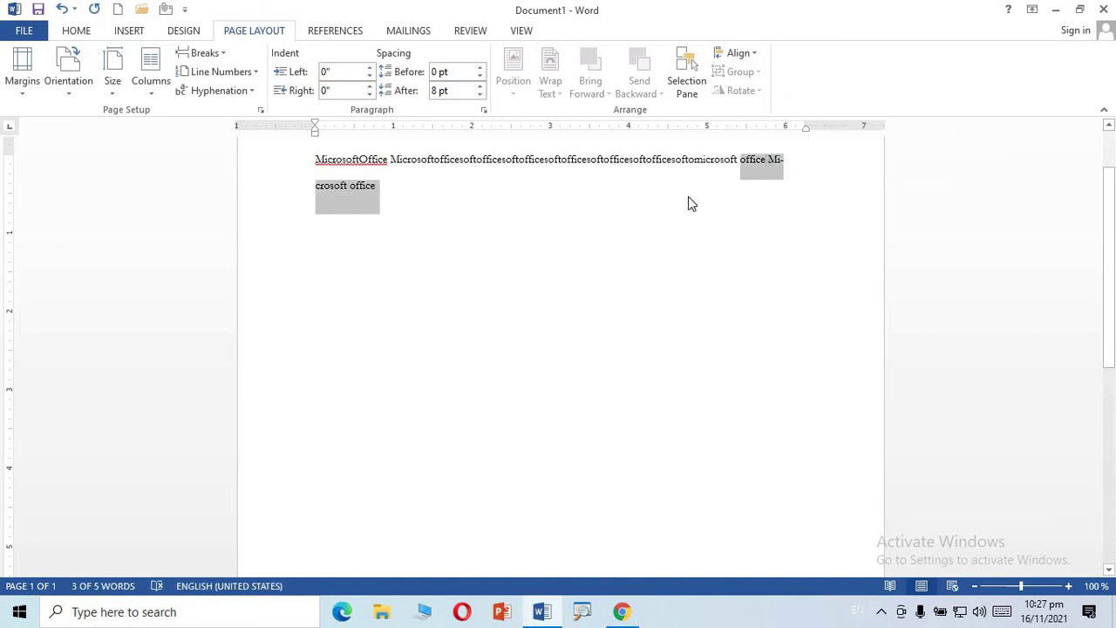
pyautogui.click(689, 201)
pyautogui.moveTo(787, 167); pyautogui.dragTo(583, 197)
pyautogui.click(584, 197)
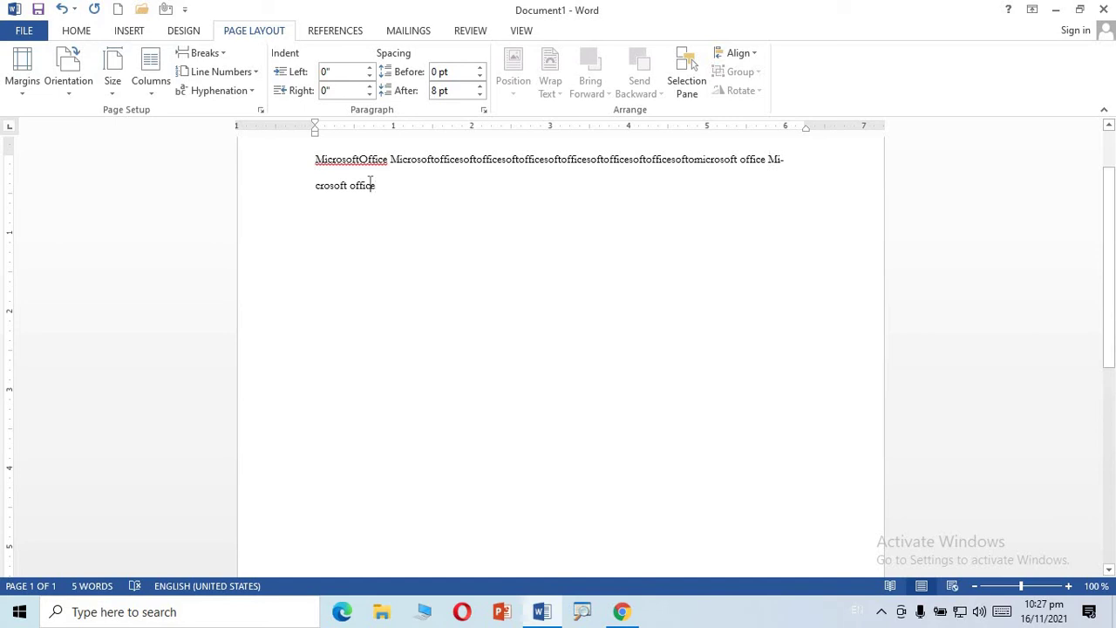
# Replace all the text with "Microsoft Offie".
pyautogui.moveTo(376, 185); pyautogui.dragTo(328, 146)
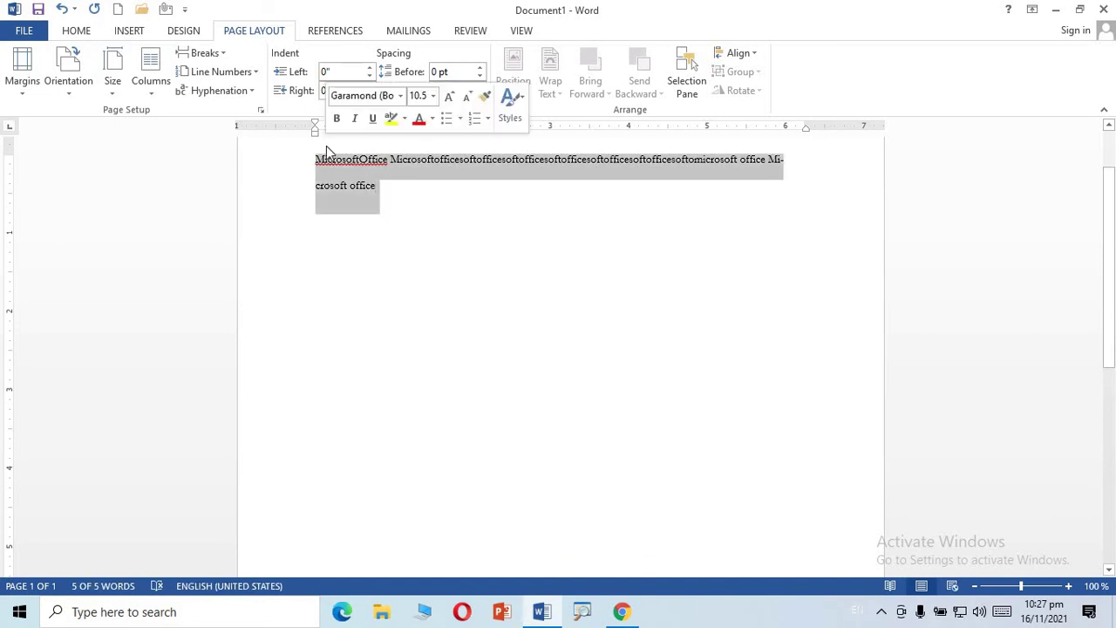
pyautogui.press('Delete')
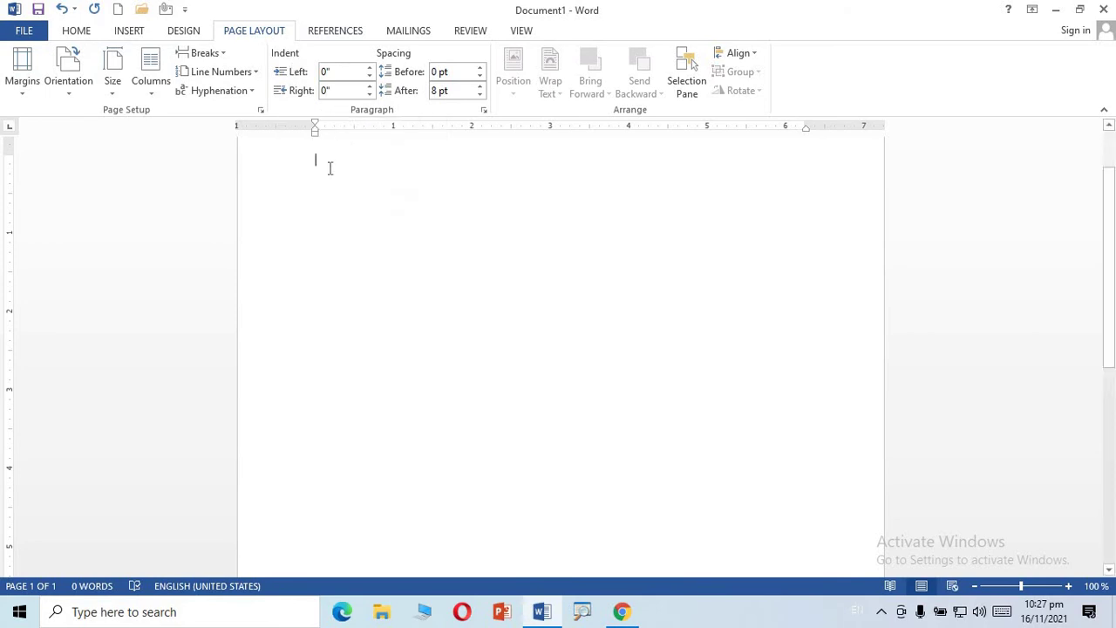
pyautogui.write('Mic')
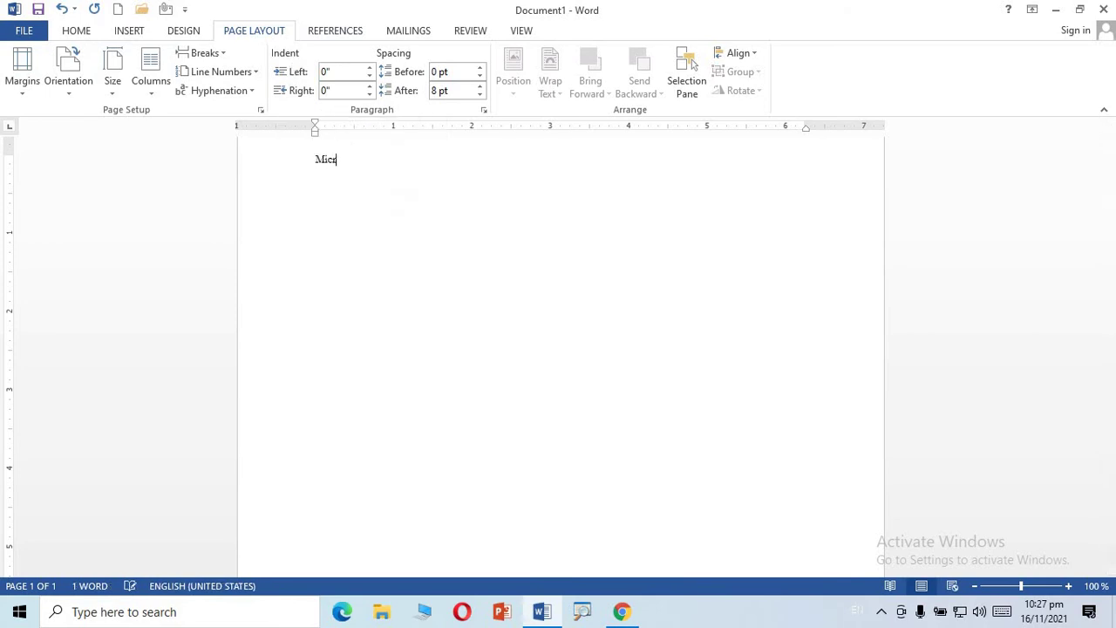
pyautogui.write('rosoft Office')
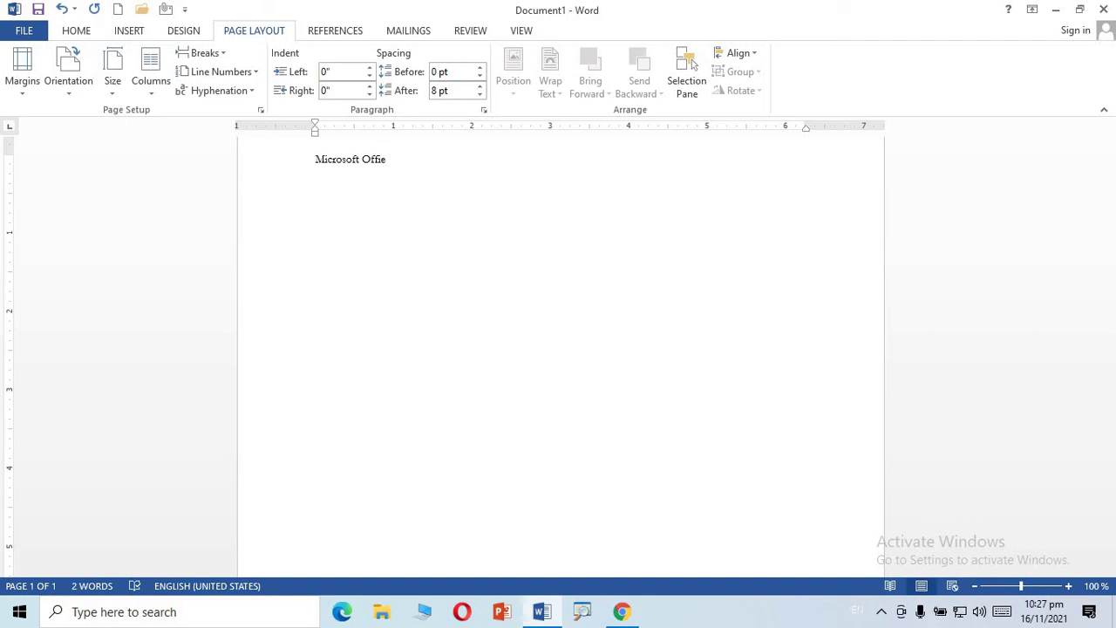
# Repeat "Microsoft Offie" four more times along the same line.
pyautogui.write('Microsoft Offie')
pyautogui.hotkey('ctrl', 'v')
pyautogui.hotkey('ctrl', 'v')
pyautogui.write('Microsoft Offie')
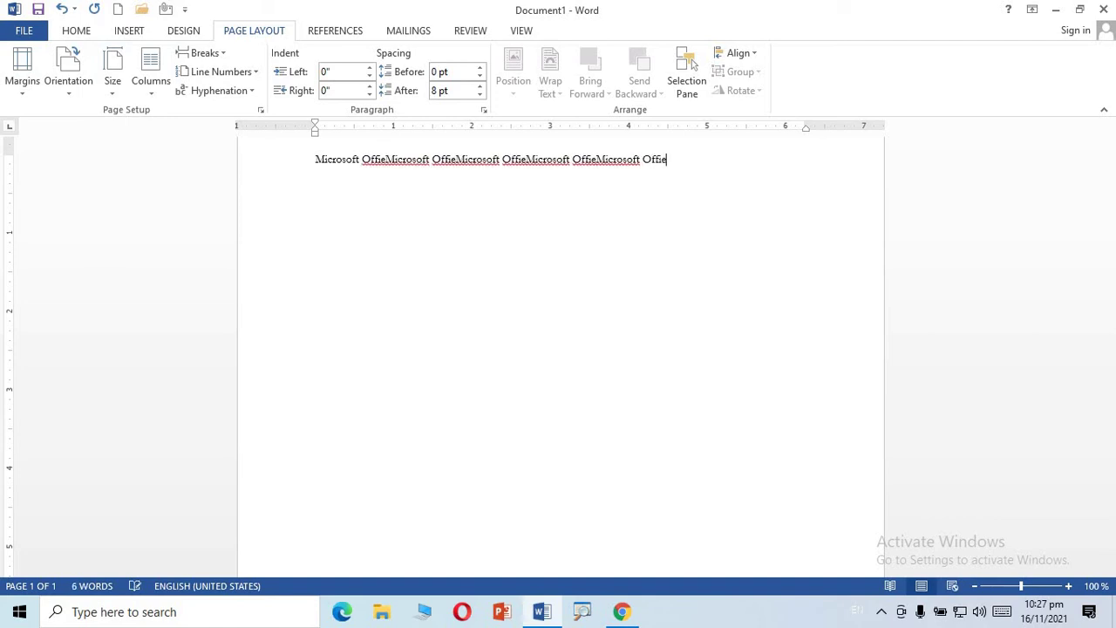
# Repeat "Microsoft Offie" until the text fills six lines and runs onto a seventh.
pyautogui.hotkey('ctrl', 'v')
pyautogui.hotkey('ctrl', 'v')
pyautogui.hotkey('ctrl', 'v')
pyautogui.hotkey('ctrl', 'v')
pyautogui.hotkey('ctrl', 'v')
pyautogui.hotkey('ctrl', 'v')
pyautogui.hotkey('ctrl', 'v')
pyautogui.hotkey('ctrl', 'v')
pyautogui.hotkey('ctrl', 'v')
pyautogui.hotkey('ctrl', 'v')
pyautogui.hotkey('ctrl', 'v')
pyautogui.hotkey('ctrl', 'v')
pyautogui.hotkey('ctrl', 'v')
pyautogui.hotkey('ctrl', 'v')
pyautogui.hotkey('ctrl', 'v')
pyautogui.hotkey('ctrl', 'v')
pyautogui.hotkey('ctrl', 'v')
pyautogui.hotkey('ctrl', 'v')
pyautogui.hotkey('ctrl', 'v')
pyautogui.hotkey('ctrl', 'v')
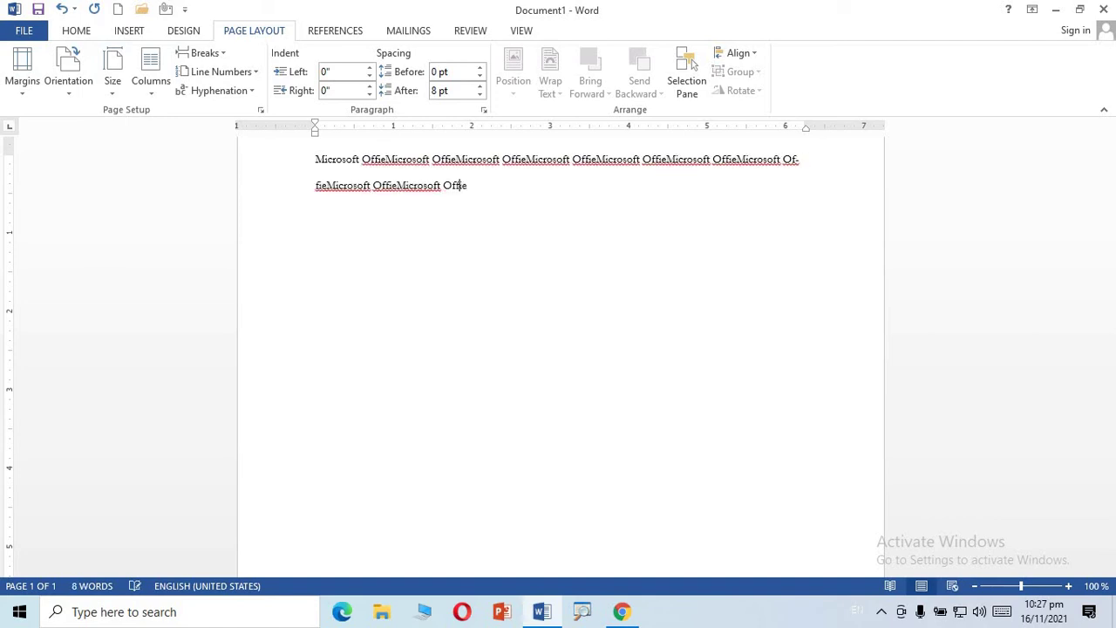
pyautogui.hotkey('ctrl', 'v')
pyautogui.hotkey('ctrl', 'v')
pyautogui.hotkey('ctrl', 'v')
pyautogui.hotkey('ctrl', 'v')
pyautogui.hotkey('ctrl', 'v')
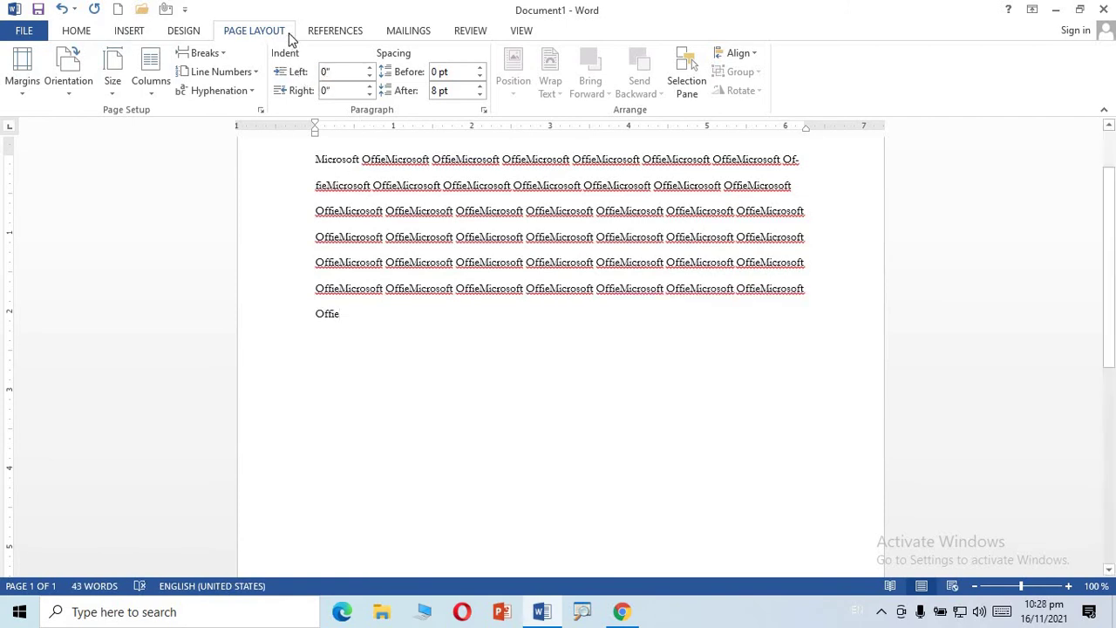
# Increase the left indent of the "Microsoft Offie" paragraph in small increments to 1.7".
pyautogui.click(371, 68)
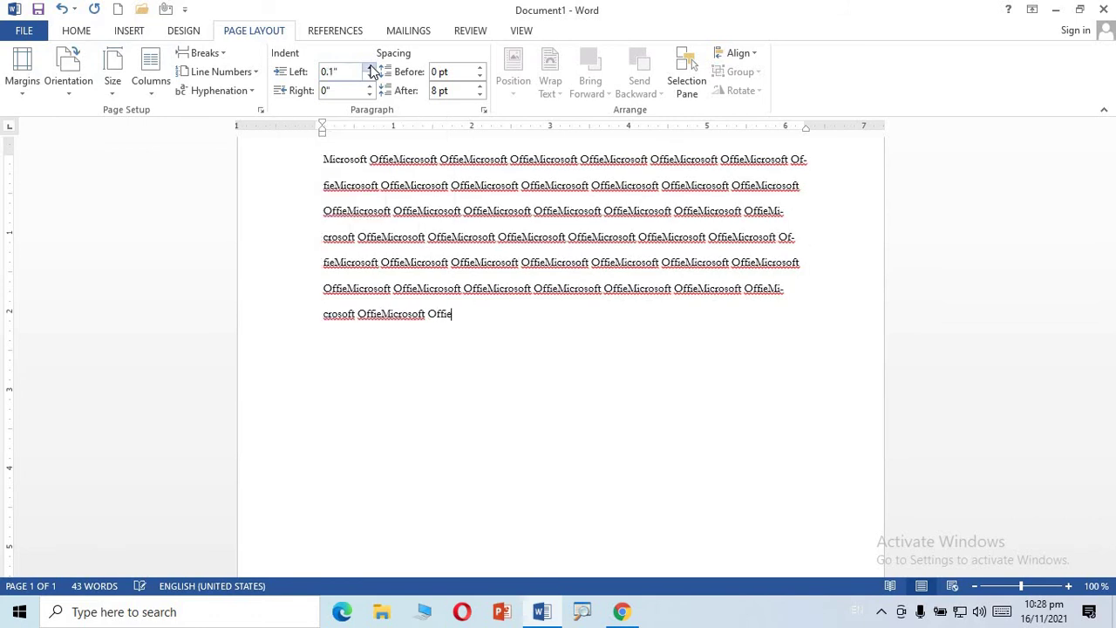
pyautogui.click(371, 68)
pyautogui.click(370, 68)
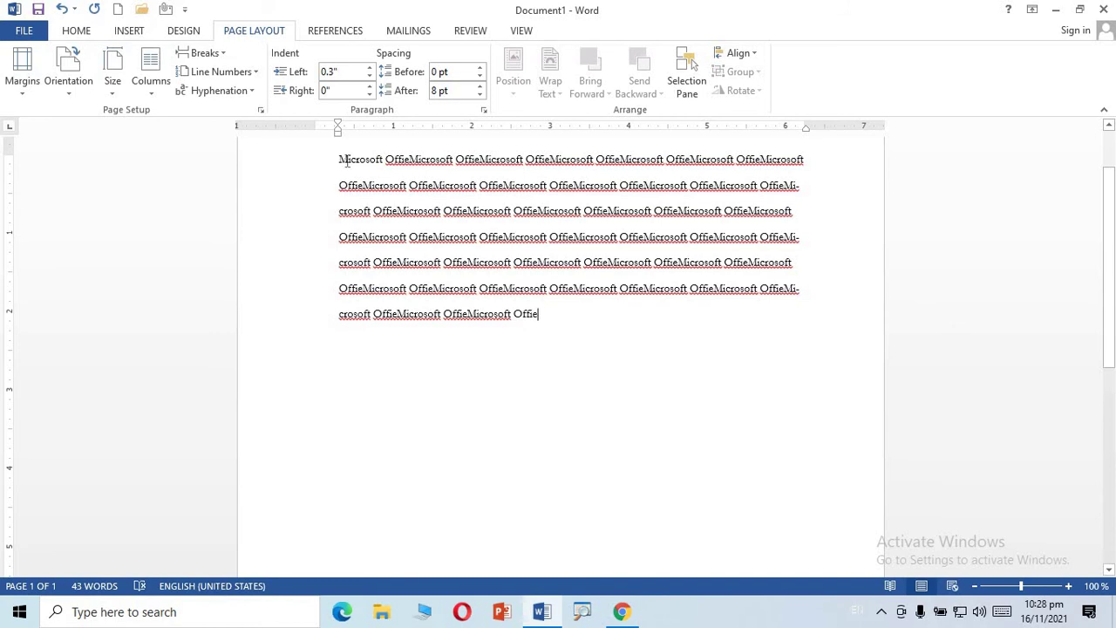
pyautogui.click(371, 68)
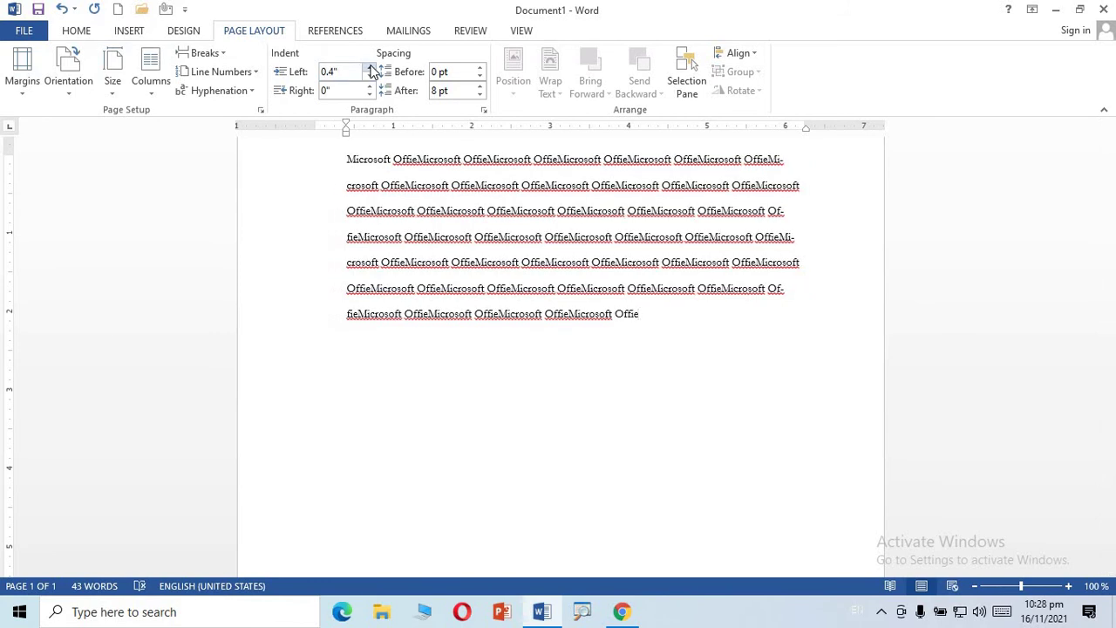
pyautogui.click(371, 68)
pyautogui.click(370, 68)
pyautogui.click(370, 68)
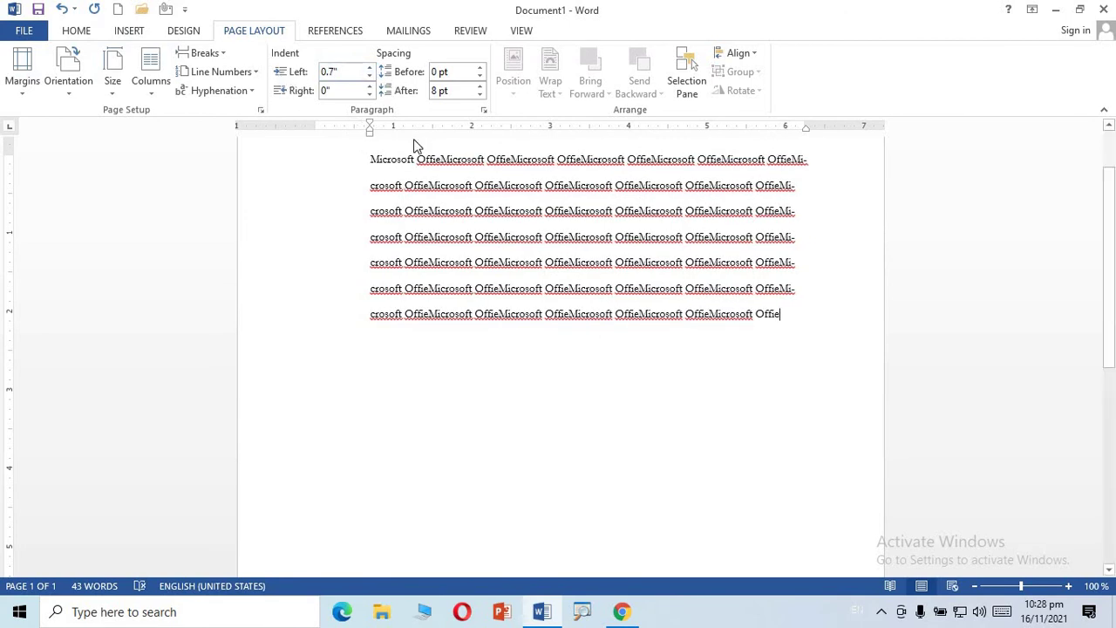
pyautogui.click(369, 68)
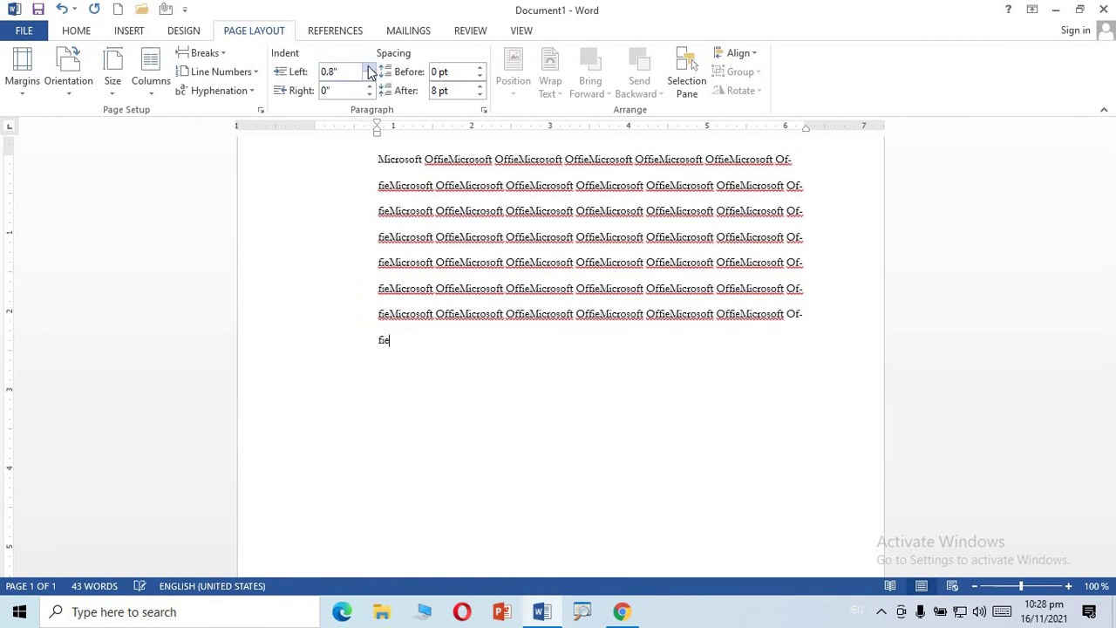
pyautogui.click(370, 68)
pyautogui.click(370, 68)
pyautogui.click(370, 68)
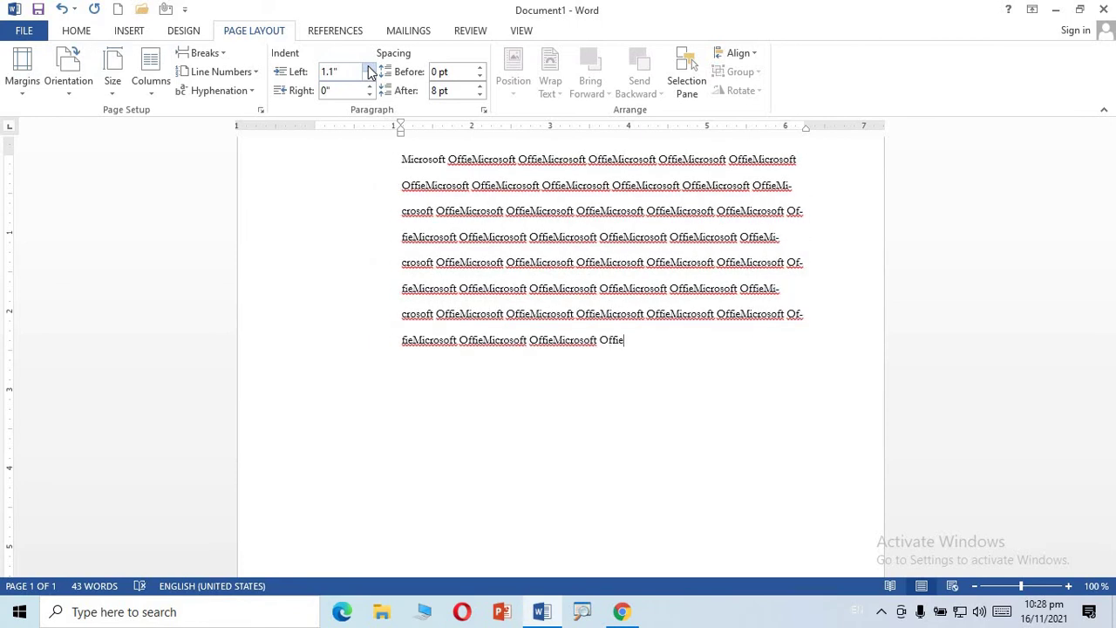
pyautogui.click(370, 68)
pyautogui.click(370, 68)
pyautogui.click(370, 68)
pyautogui.click(370, 68)
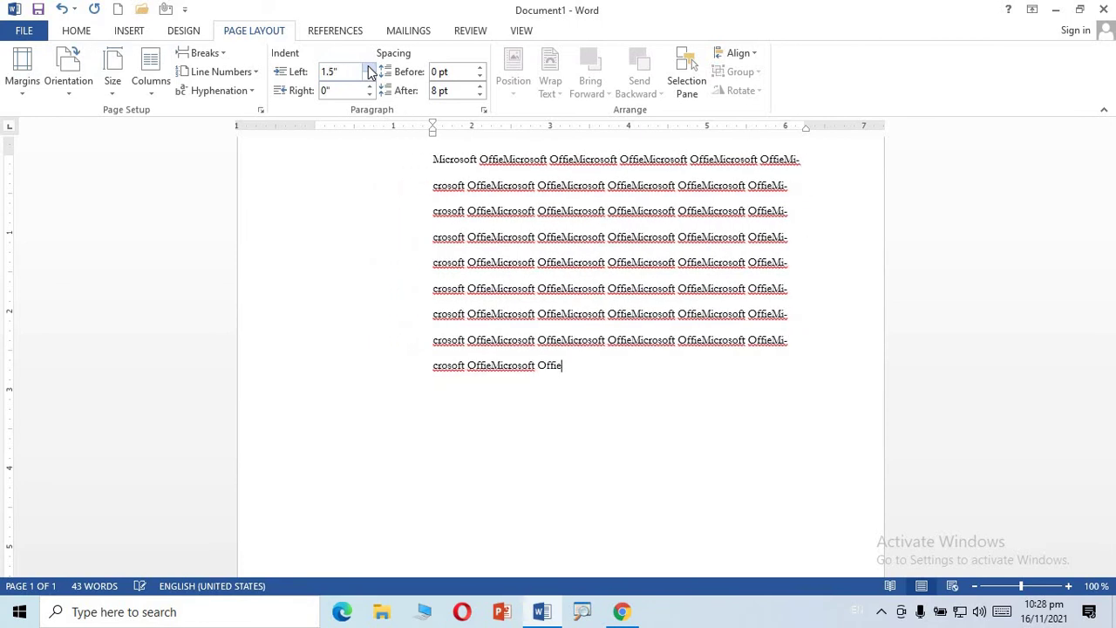
pyautogui.click(369, 68)
pyautogui.click(369, 68)
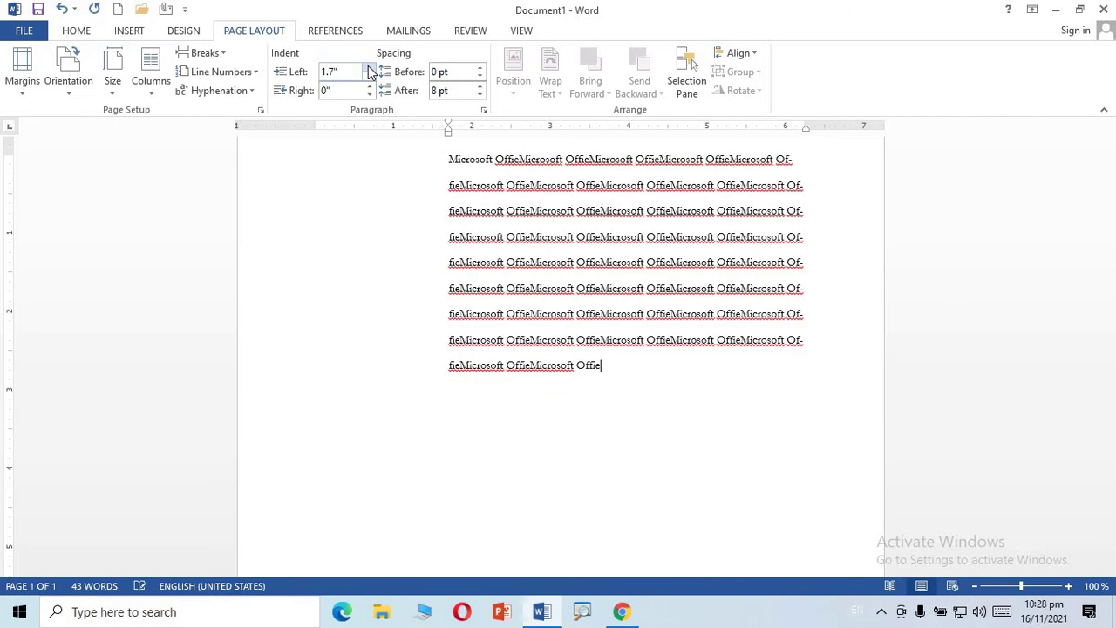
# Reduce the paragraph's left indent to -1" so the text extends to the page edge.
pyautogui.click(370, 76)
pyautogui.click(369, 77)
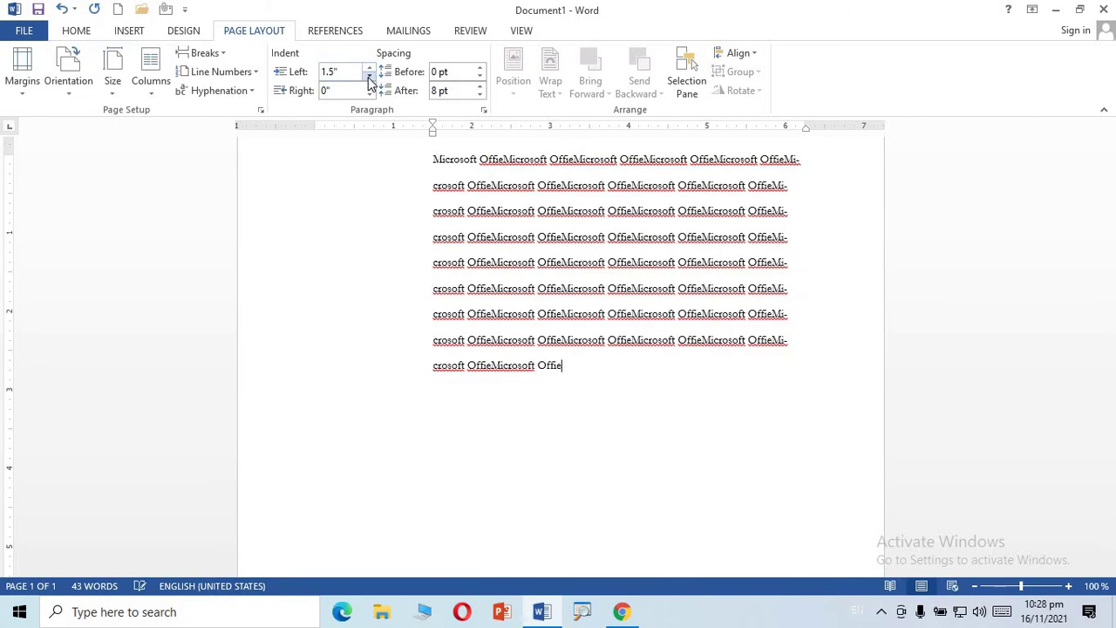
pyautogui.click(369, 77)
pyautogui.click(370, 77)
pyautogui.click(370, 77)
pyautogui.moveTo(370, 77); pyautogui.dragTo(370, 78)
pyautogui.click(370, 78)
pyautogui.click(370, 77)
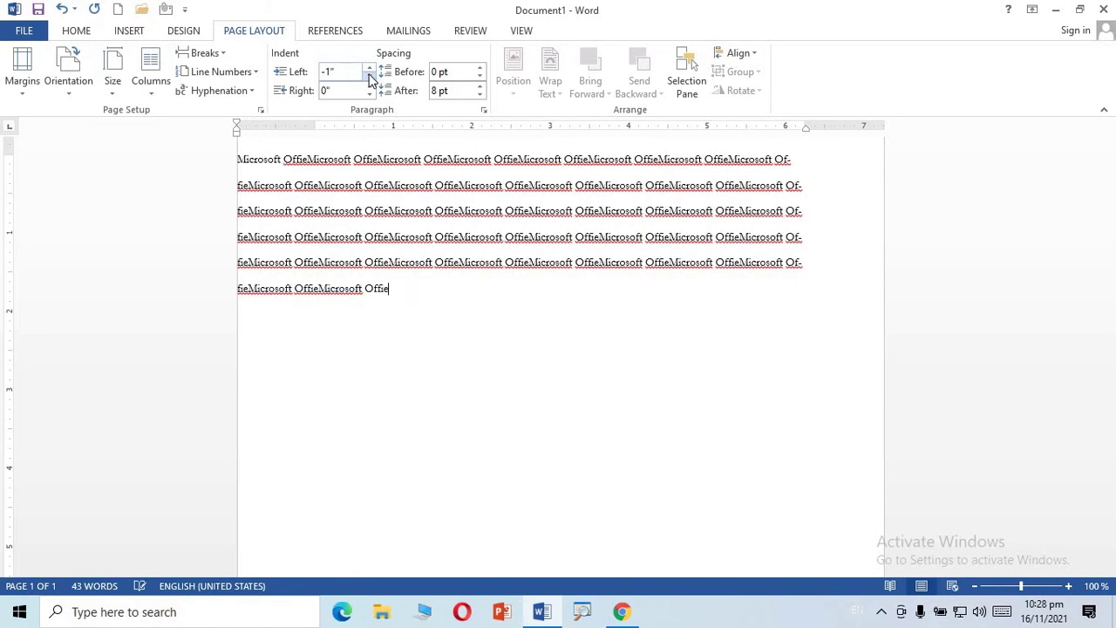
# Bring the paragraph's left indent back to 0".
pyautogui.click(370, 78)
pyautogui.click(370, 69)
pyautogui.moveTo(370, 72); pyautogui.dragTo(370, 71)
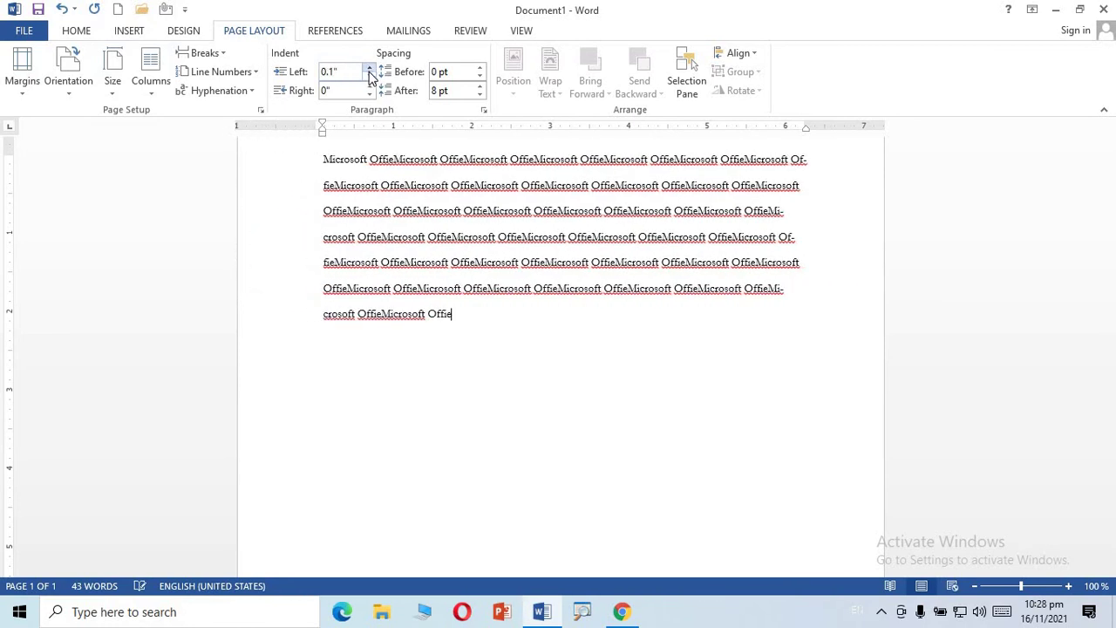
pyautogui.click(369, 78)
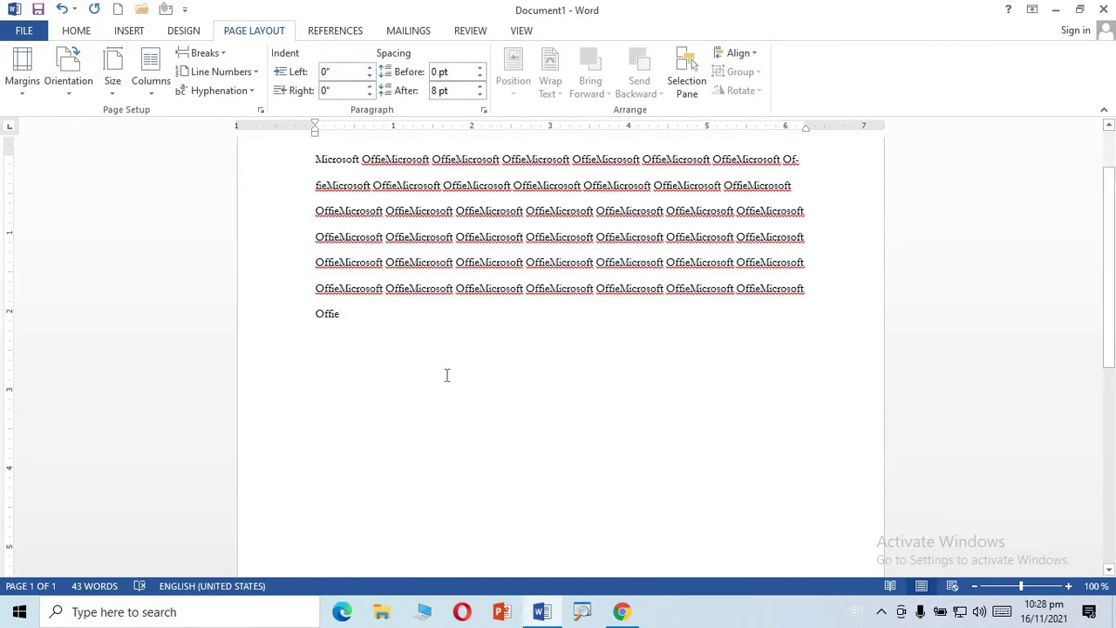
# Raise the paragraph's right indent to 0.3" and return it to 0".
pyautogui.scroll(2, 447, 272)
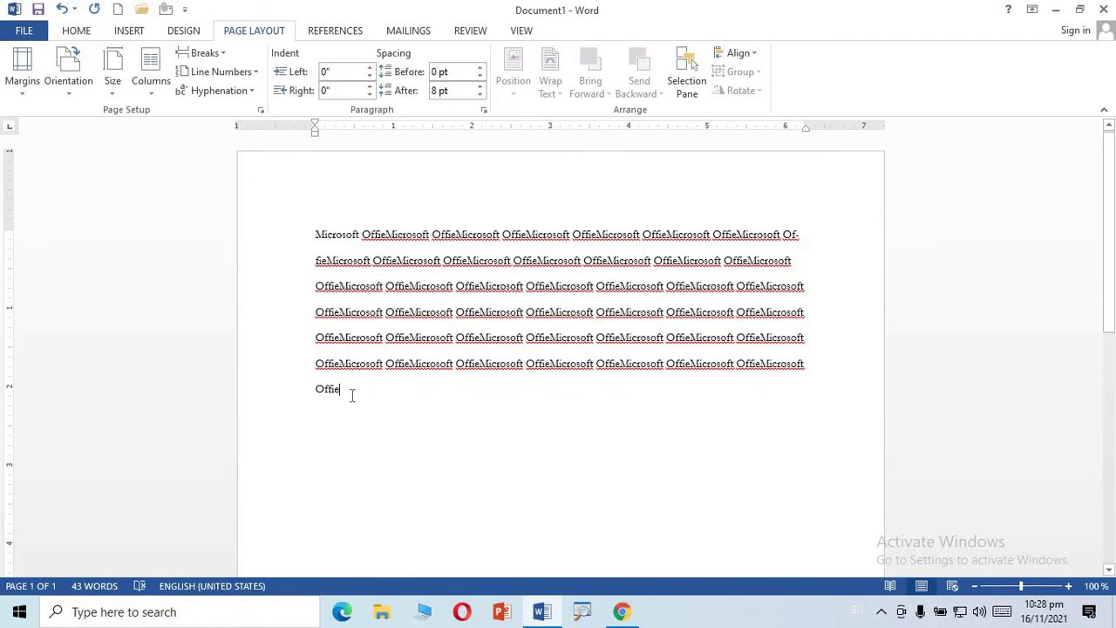
pyautogui.click(370, 87)
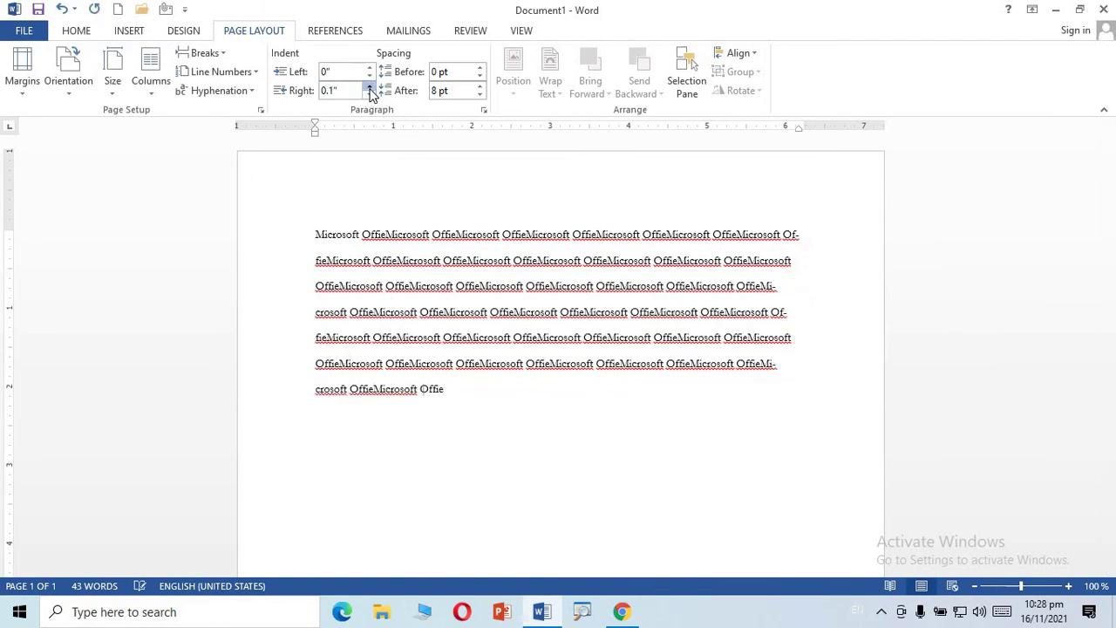
pyautogui.click(369, 88)
pyautogui.click(370, 87)
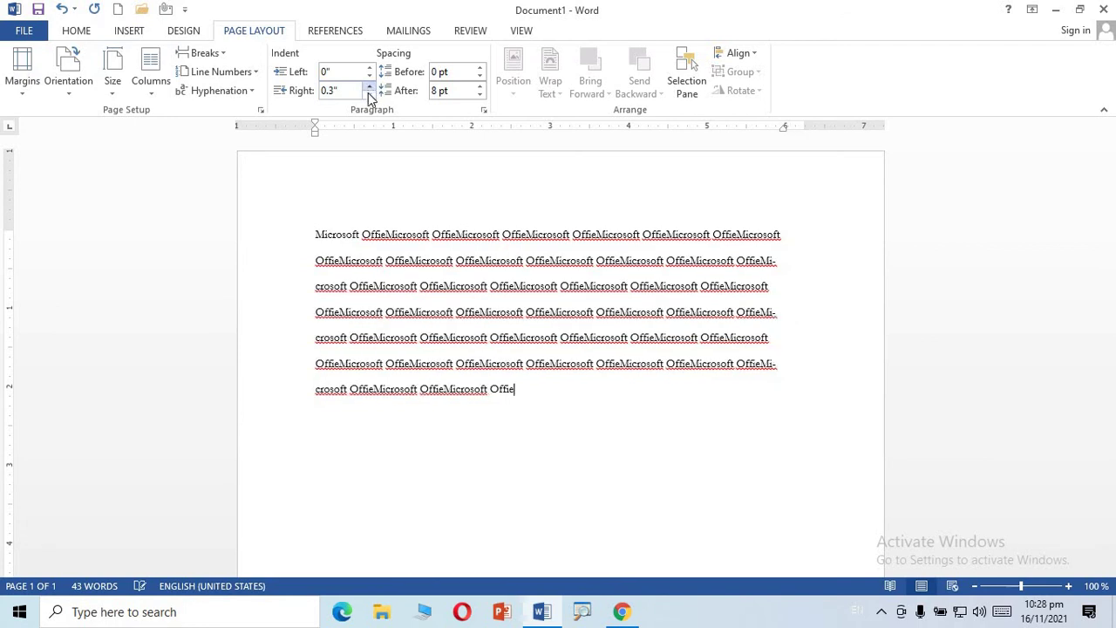
pyautogui.click(369, 94)
pyautogui.click(369, 94)
pyautogui.click(368, 94)
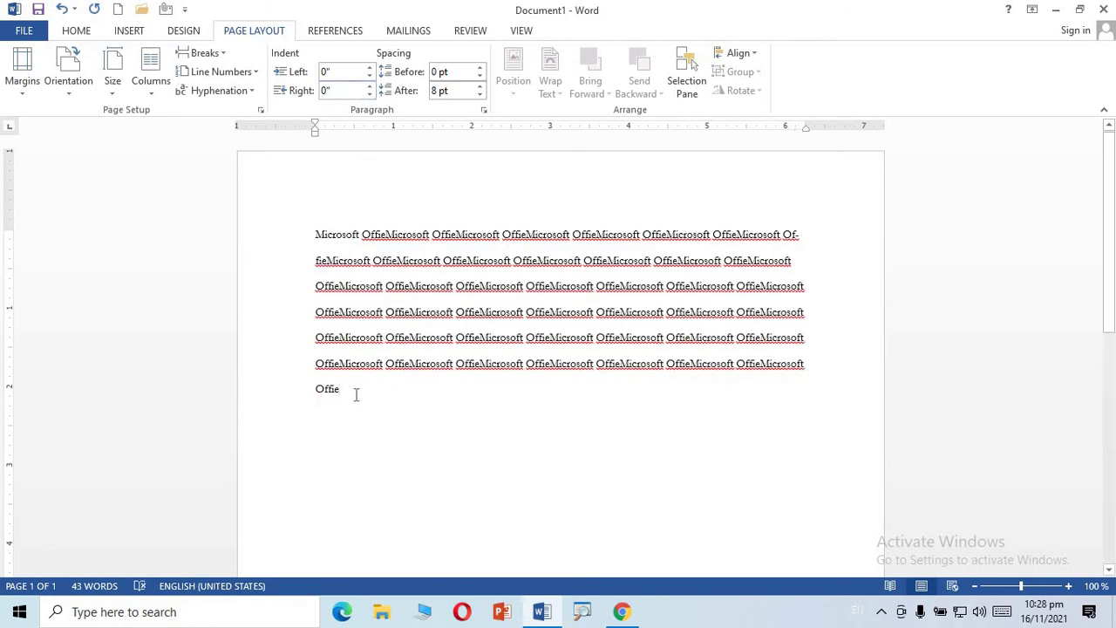
# Delete all the text and switch the keyboard input language to Urdu.
pyautogui.tripleClick(348, 224)
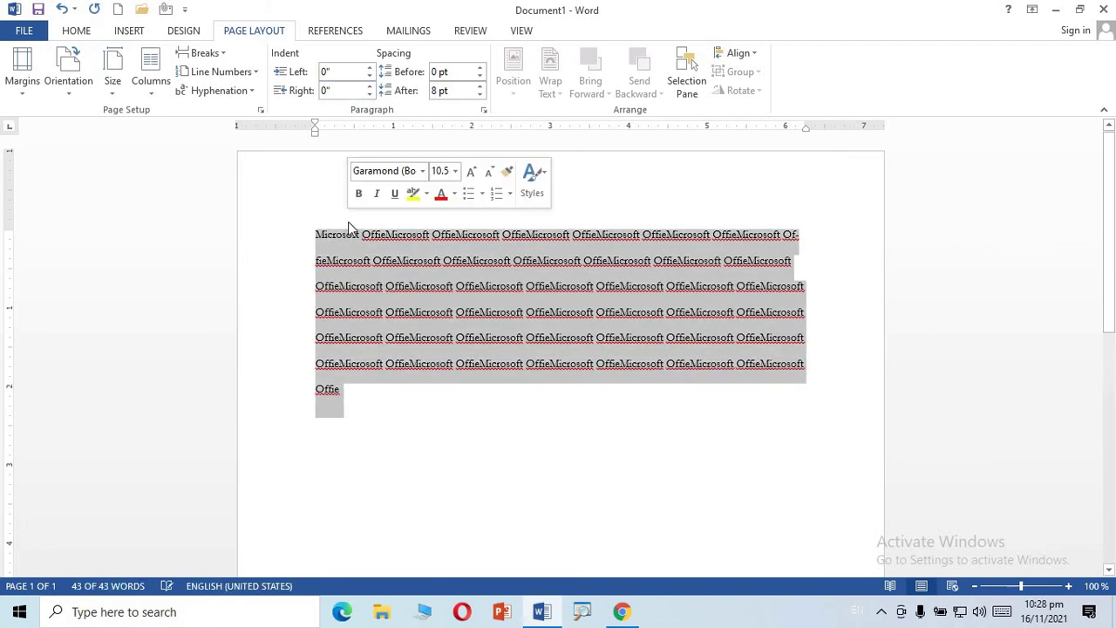
pyautogui.press('Delete')
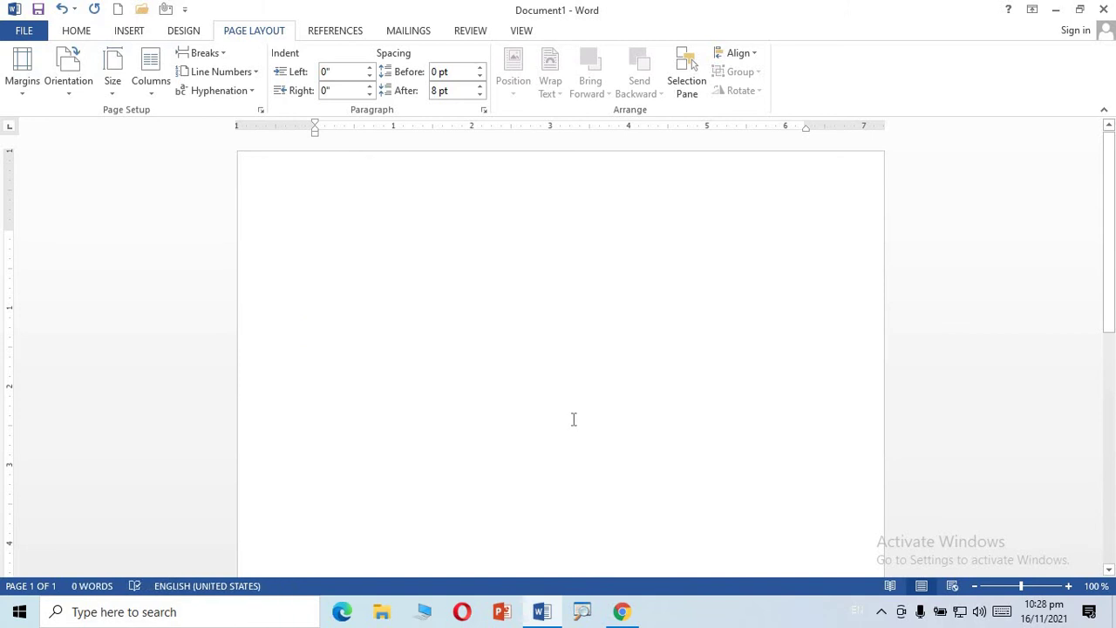
pyautogui.click(863, 612)
pyautogui.click(876, 542)
pyautogui.hotkey('alt', 'shift')
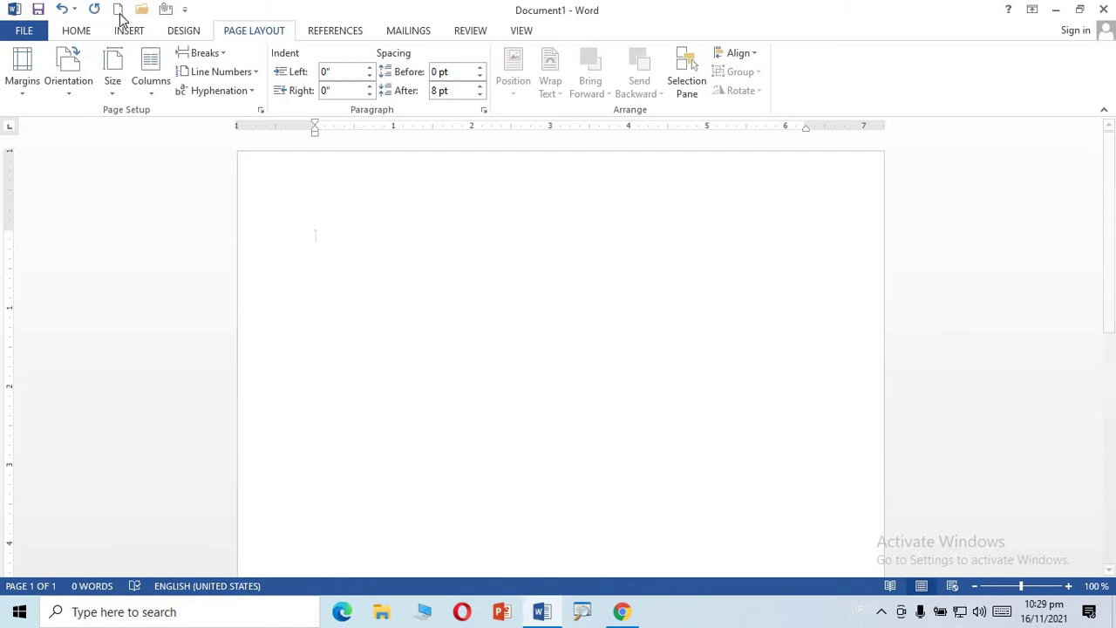
# Right-align the empty paragraph and enter "مائیکروسافٹ آفس" in it.
pyautogui.click(77, 31)
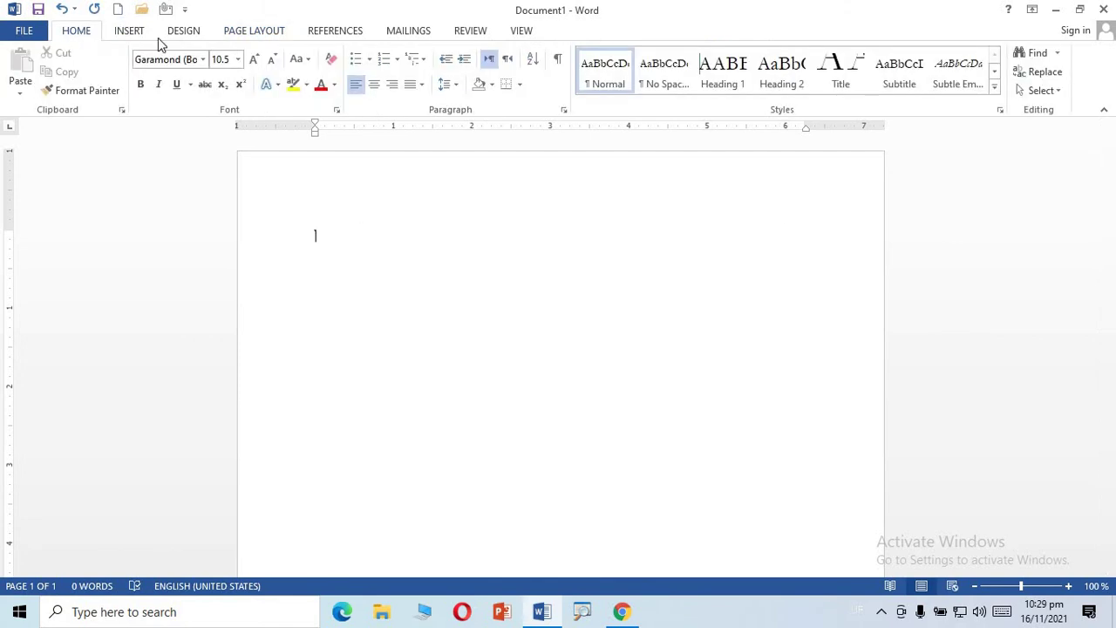
pyautogui.click(391, 87)
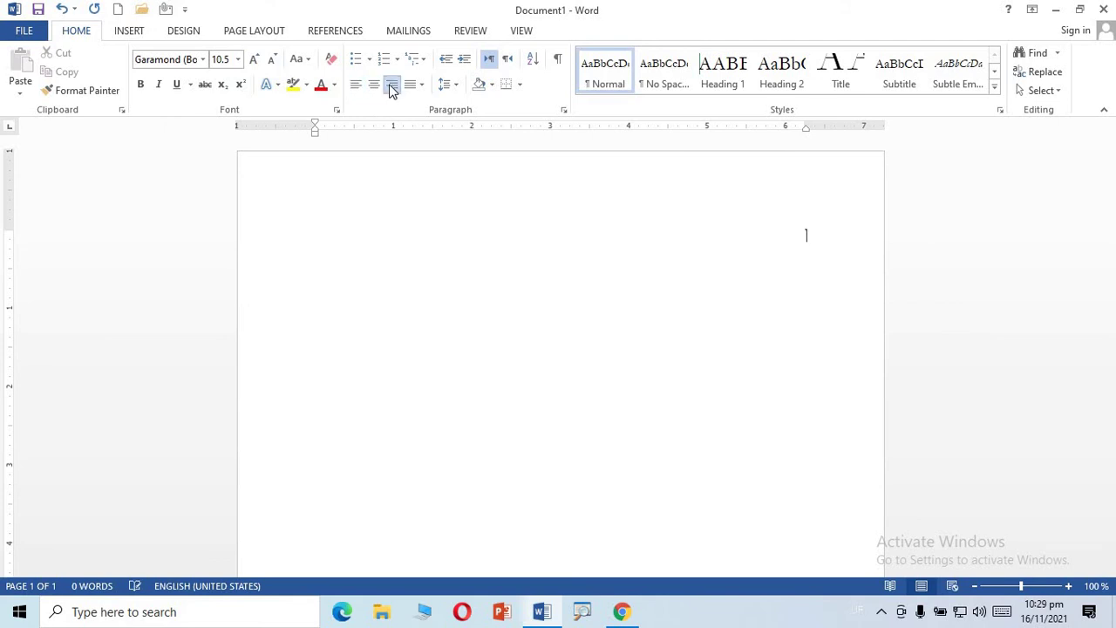
pyautogui.click(256, 31)
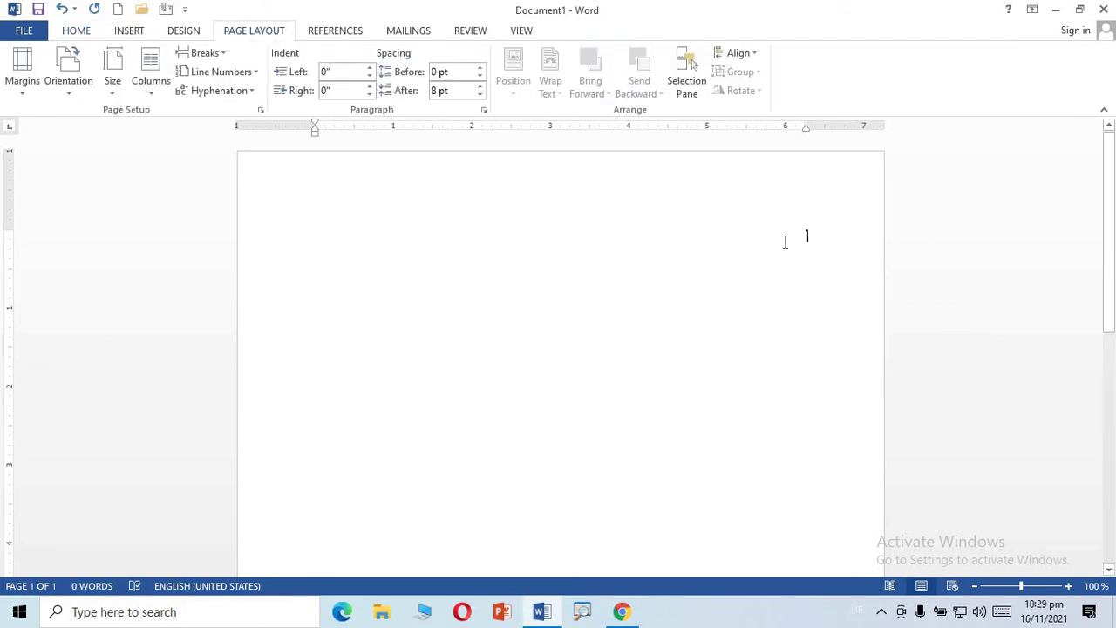
pyautogui.write('ماي')
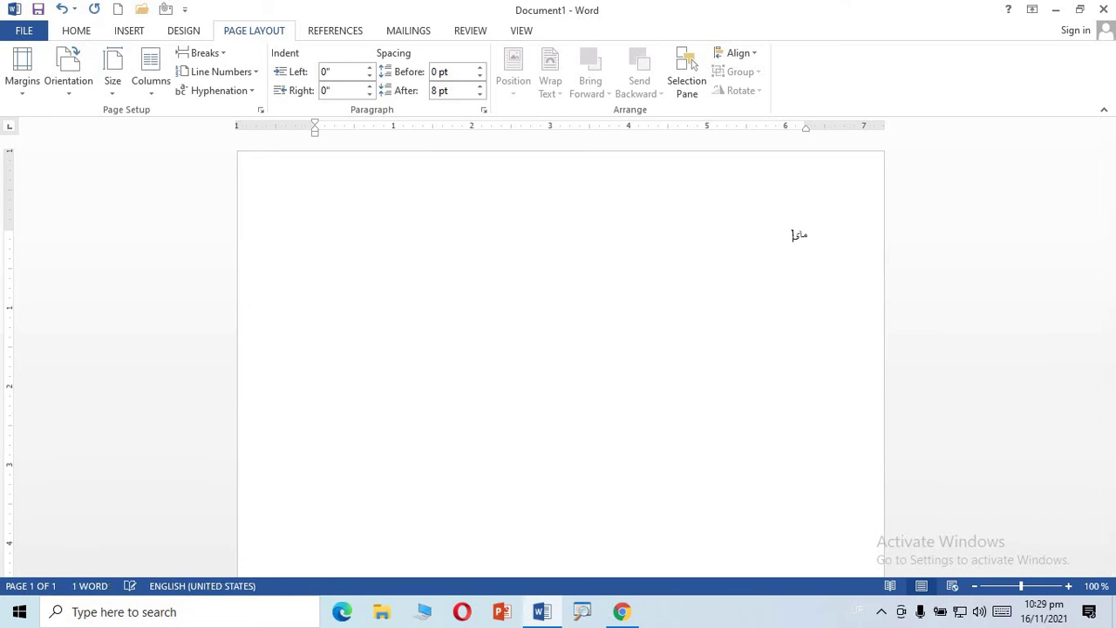
pyautogui.write('یکروساف')
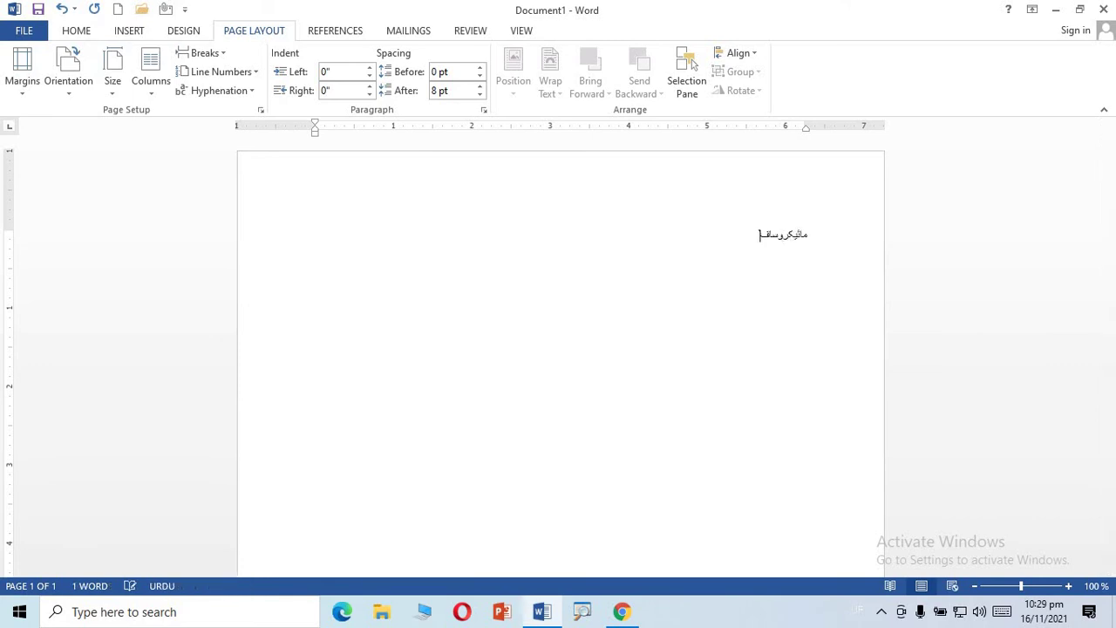
pyautogui.write('ٹ')
pyautogui.write('ٹ')
pyautogui.write(' آفس')
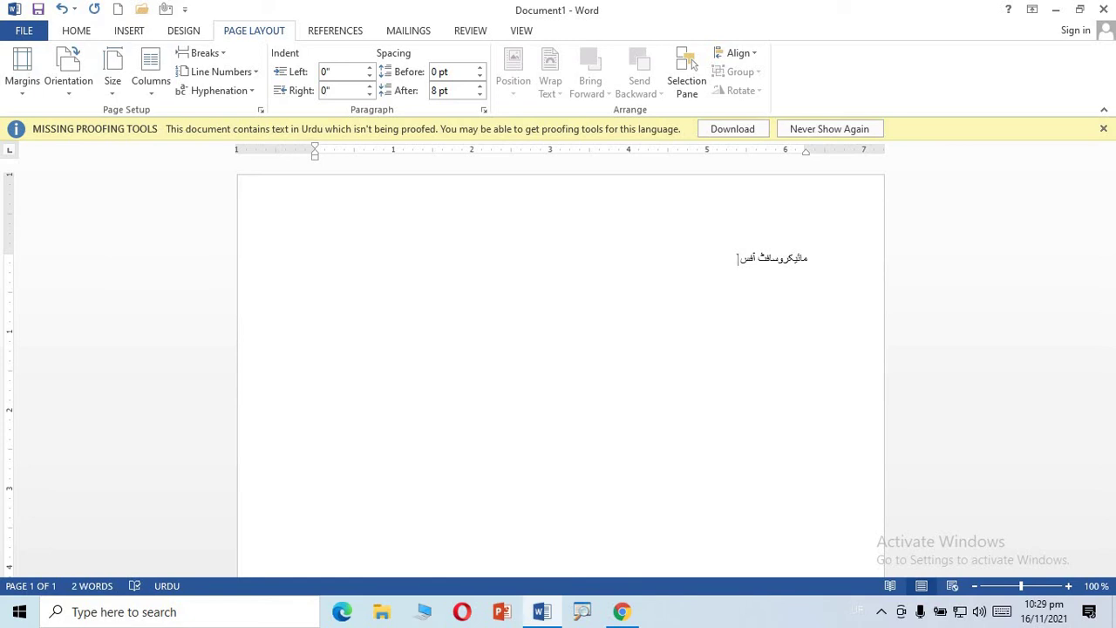
# Repeat the word "آفس" until the Urdu text spans four lines, and dismiss the missing proofing tools notice.
pyautogui.hotkey('ctrl', 'y')
pyautogui.hotkey('ctrl', 'y')
pyautogui.hotkey('ctrl', 'y')
pyautogui.hotkey('ctrl', 'y')
pyautogui.hotkey('ctrl', 'y')
pyautogui.hotkey('ctrl', 'y')
pyautogui.hotkey('ctrl', 'y')
pyautogui.hotkey('ctrl', 'y')
pyautogui.hotkey('ctrl', 'y')
pyautogui.hotkey('ctrl', 'y')
pyautogui.hotkey('ctrl', 'y')
pyautogui.hotkey('ctrl', 'y')
pyautogui.hotkey('ctrl', 'y')
pyautogui.hotkey('ctrl', 'y')
pyautogui.hotkey('ctrl', 'y')
pyautogui.hotkey('ctrl', 'y')
pyautogui.hotkey('ctrl', 'y')
pyautogui.hotkey('ctrl', 'y')
pyautogui.hotkey('ctrl', 'y')
pyautogui.hotkey('ctrl', 'y')
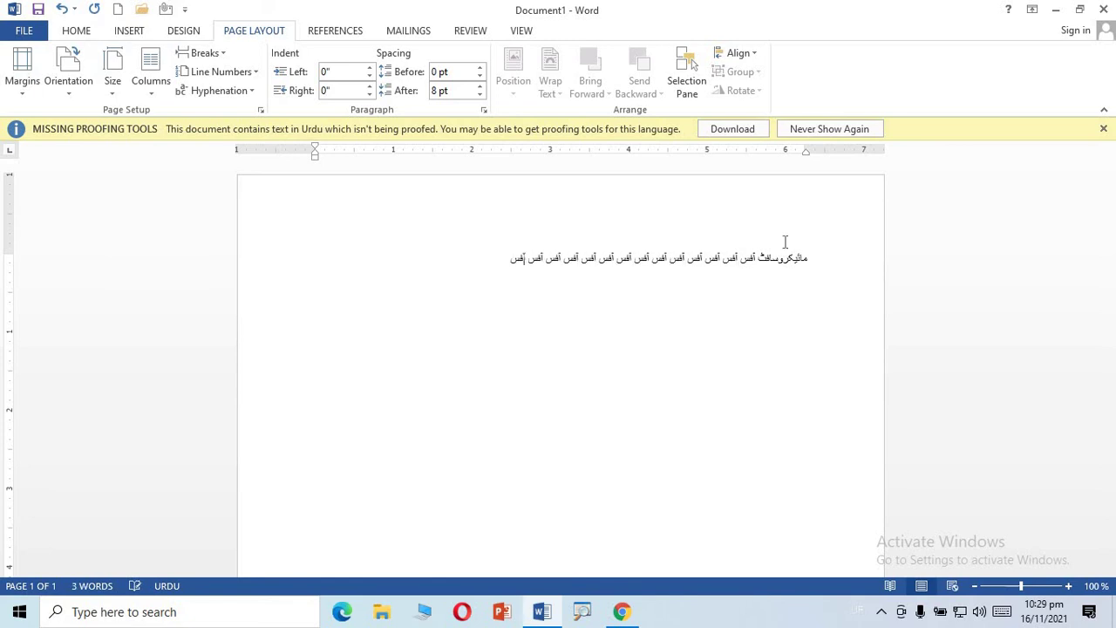
pyautogui.hotkey('ctrl', 'y')
pyautogui.hotkey('ctrl', 'y')
pyautogui.hotkey('ctrl', 'y')
pyautogui.hotkey('ctrl', 'y')
pyautogui.hotkey('ctrl', 'y')
pyautogui.hotkey('ctrl', 'y')
pyautogui.hotkey('ctrl', 'y')
pyautogui.hotkey('ctrl', 'y')
pyautogui.hotkey('ctrl', 'y')
pyautogui.hotkey('ctrl', 'y')
pyautogui.hotkey('ctrl', 'y')
pyautogui.hotkey('ctrl', 'y')
pyautogui.hotkey('ctrl', 'y')
pyautogui.hotkey('ctrl', 'y')
pyautogui.hotkey('ctrl', 'y')
pyautogui.hotkey('ctrl', 'y')
pyautogui.hotkey('ctrl', 'y')
pyautogui.hotkey('ctrl', 'y')
pyautogui.hotkey('ctrl', 'y')
pyautogui.hotkey('ctrl', 'y')
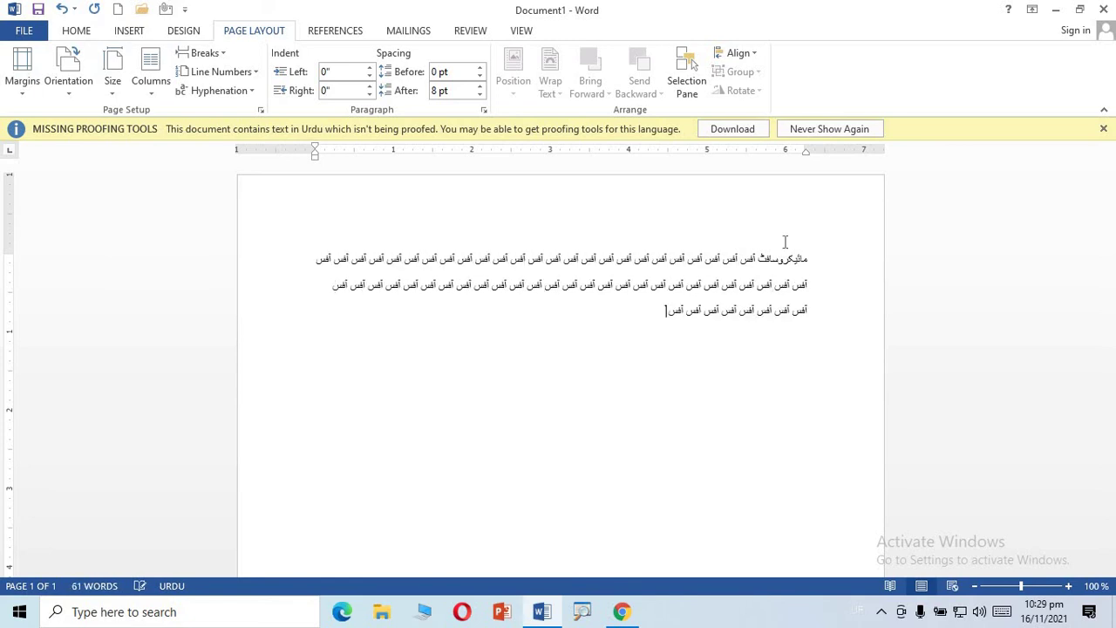
pyautogui.hotkey('ctrl', 'y')
pyautogui.hotkey('ctrl', 'y')
pyautogui.hotkey('ctrl', 'y')
pyautogui.hotkey('ctrl', 'y')
pyautogui.hotkey('ctrl', 'y')
pyautogui.hotkey('ctrl', 'y')
pyautogui.hotkey('ctrl', 'y')
pyautogui.hotkey('ctrl', 'y')
pyautogui.hotkey('ctrl', 'y')
pyautogui.hotkey('ctrl', 'y')
pyautogui.hotkey('ctrl', 'y')
pyautogui.hotkey('ctrl', 'y')
pyautogui.hotkey('ctrl', 'y')
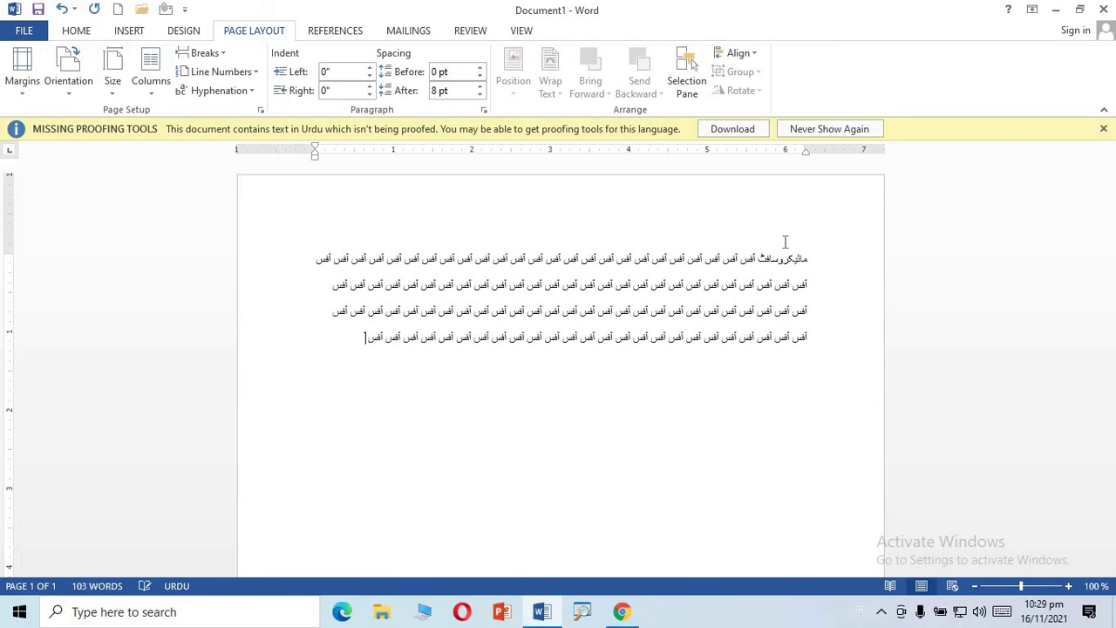
pyautogui.click(1100, 128)
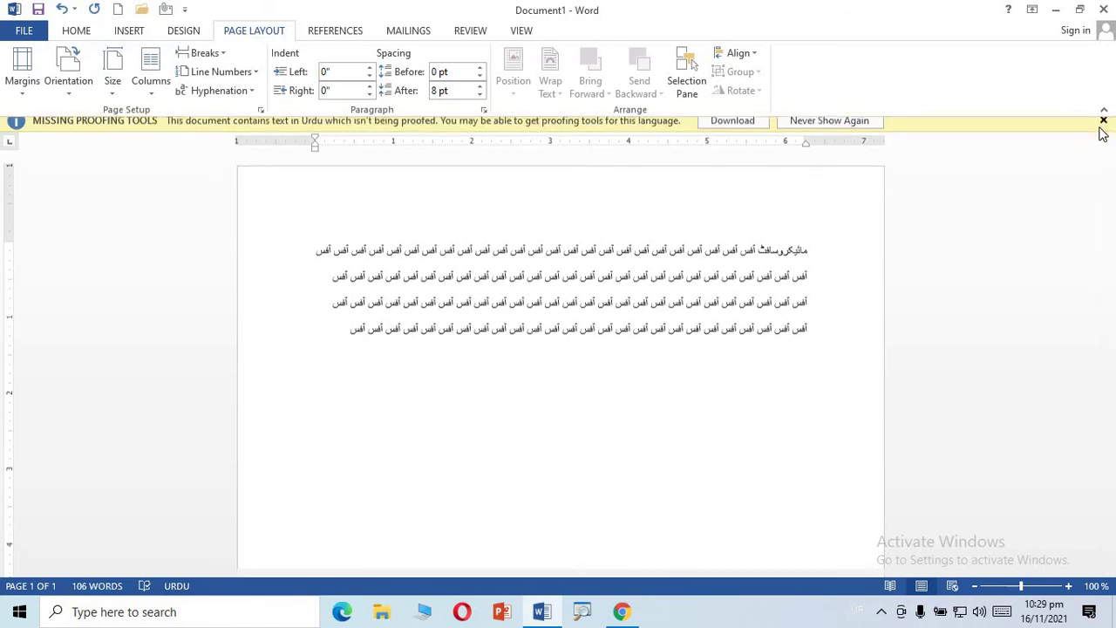
# Increase the right indent of the Urdu paragraph to 2.7".
pyautogui.click(369, 88)
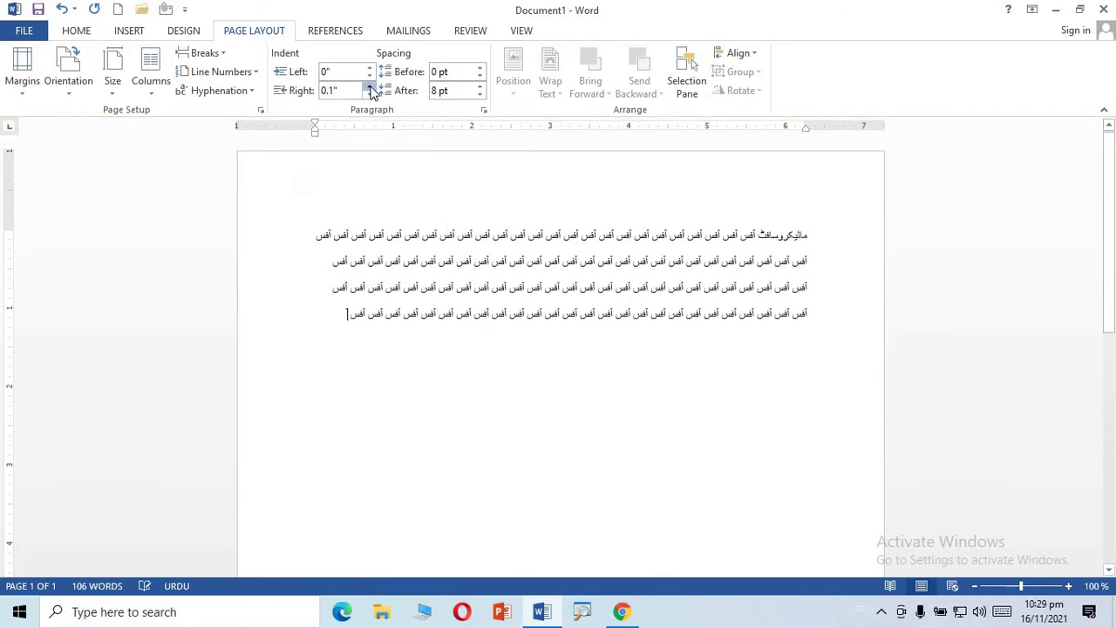
pyautogui.click(369, 88)
pyautogui.click(370, 89)
pyautogui.click(370, 88)
pyautogui.click(369, 88)
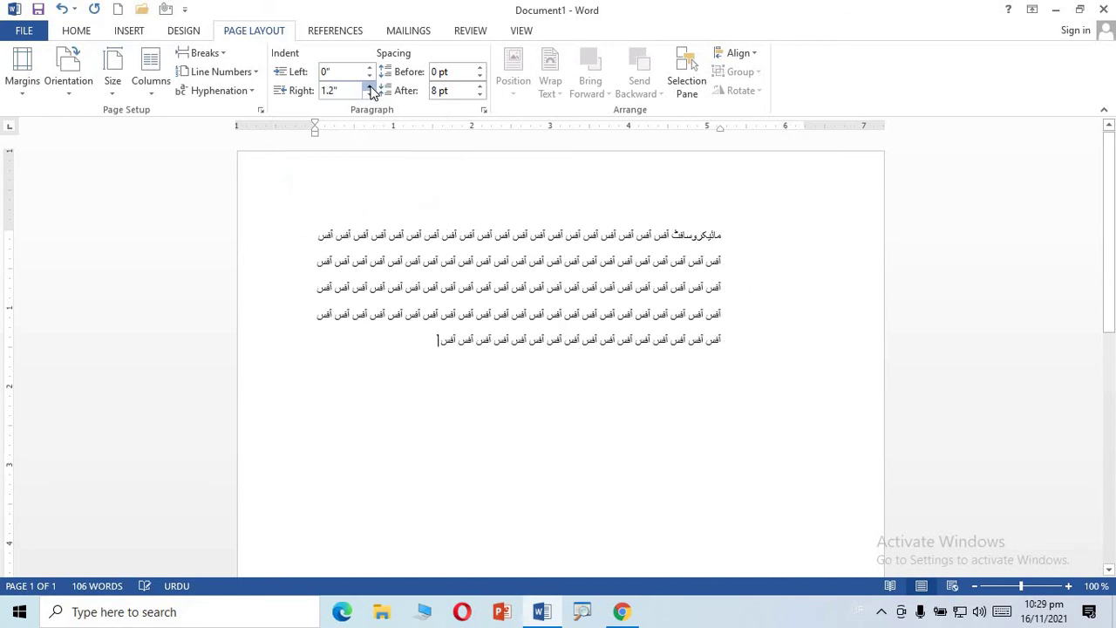
pyautogui.click(370, 88)
pyautogui.click(369, 88)
pyautogui.click(370, 88)
pyautogui.click(370, 88)
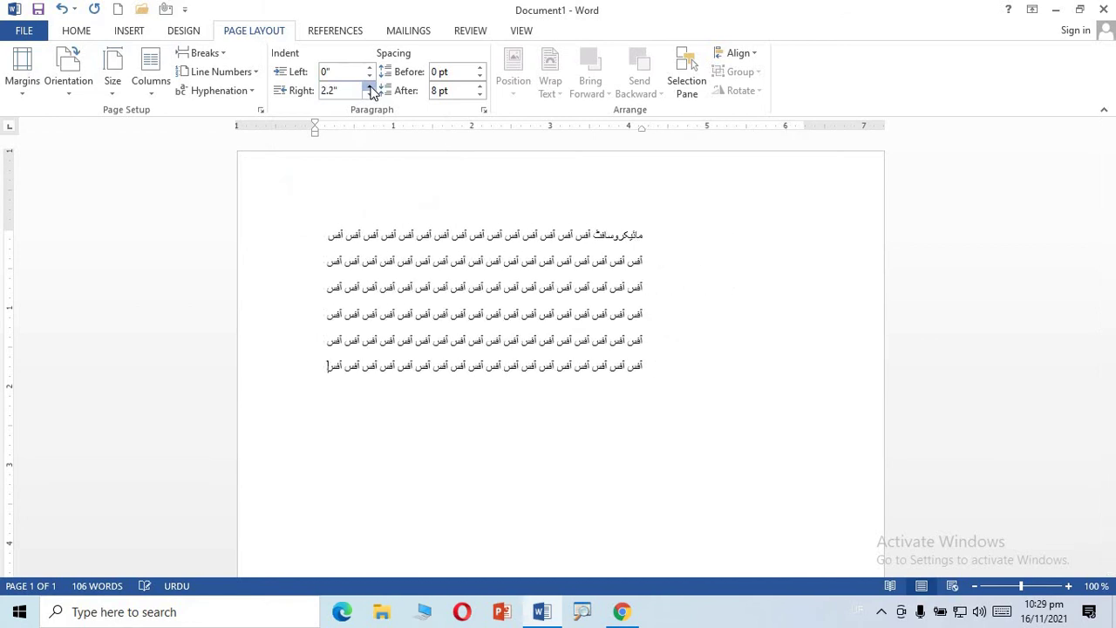
pyautogui.click(369, 88)
pyautogui.click(370, 88)
pyautogui.click(369, 86)
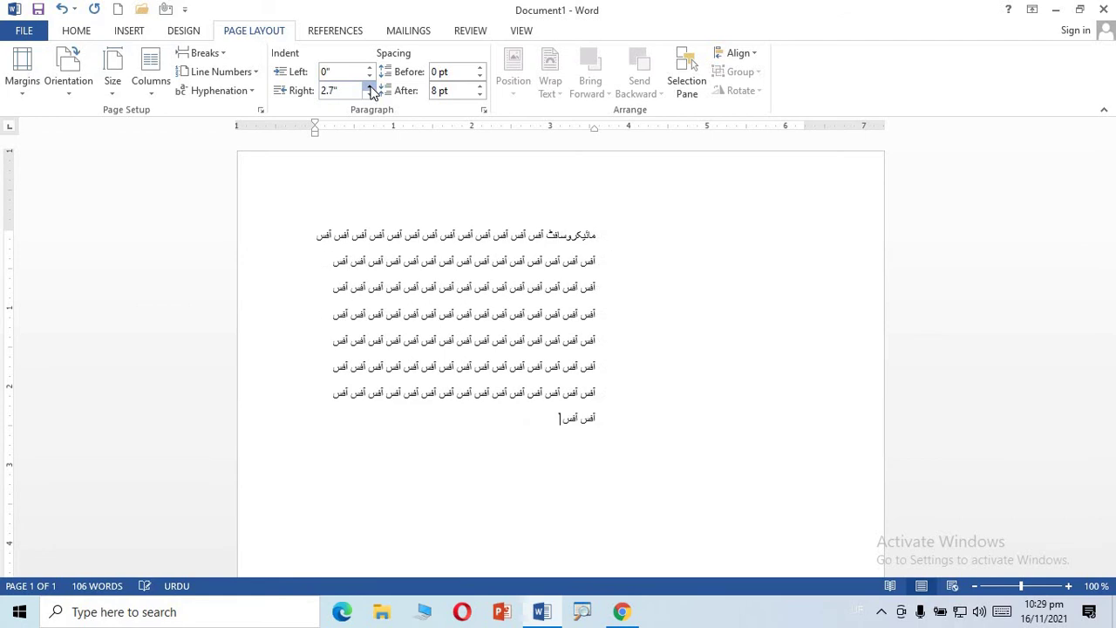
# Increase the right indent of the Urdu paragraph to about 3".
pyautogui.click(369, 87)
pyautogui.click(370, 86)
pyautogui.click(370, 86)
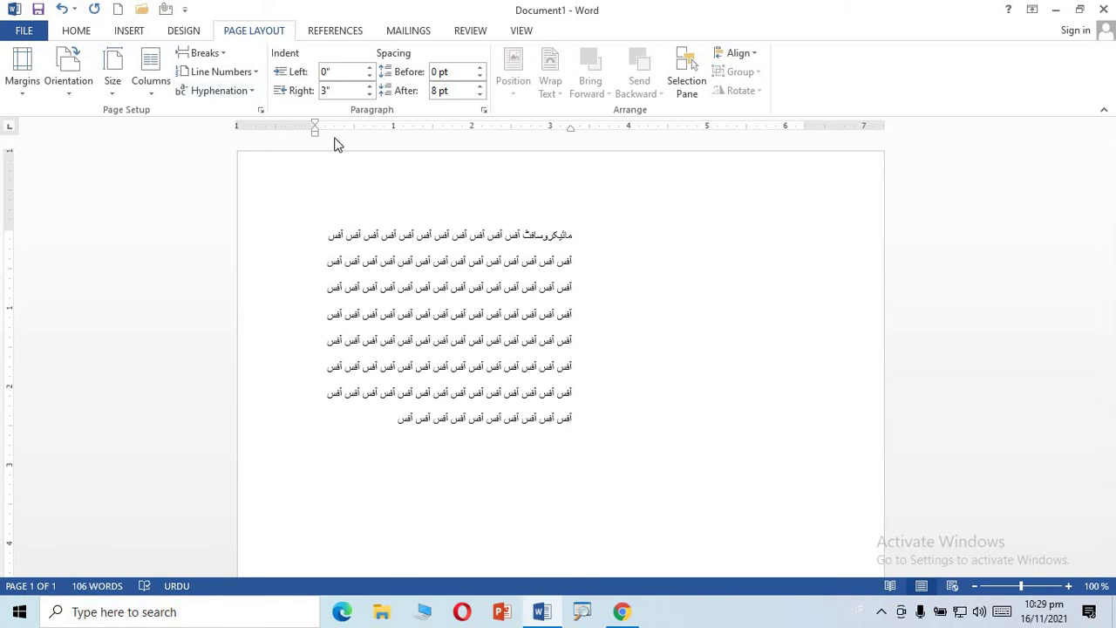
pyautogui.click(370, 86)
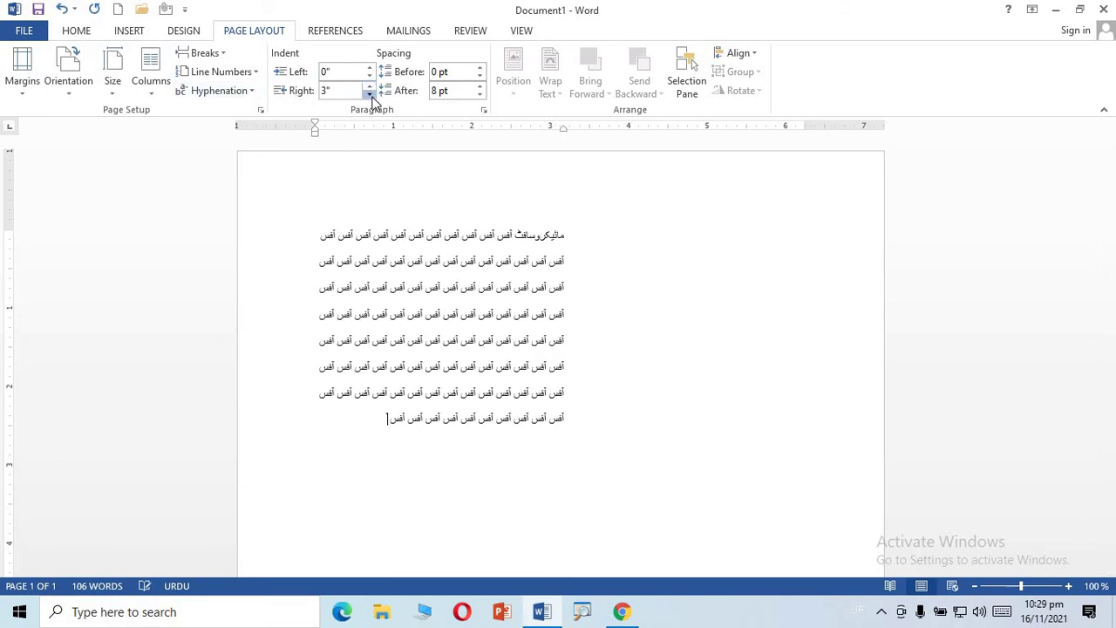
# Reduce the right indent of the Urdu paragraph to 0".
pyautogui.click(369, 94)
pyautogui.click(370, 94)
pyautogui.click(370, 94)
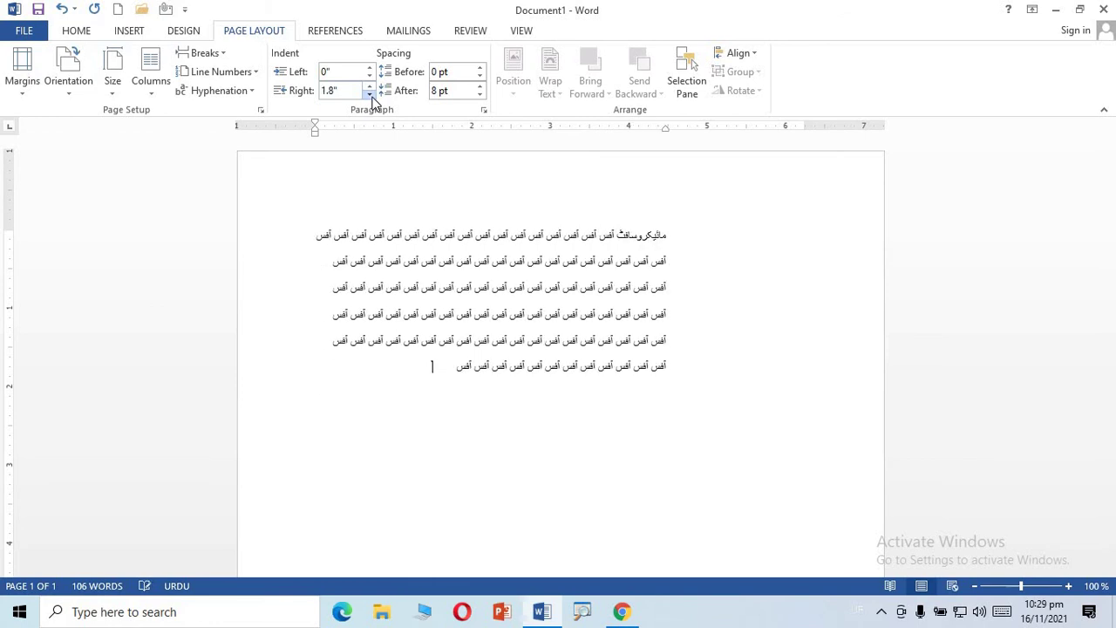
pyautogui.click(369, 94)
pyautogui.click(370, 94)
pyautogui.click(370, 95)
pyautogui.click(369, 94)
pyautogui.click(370, 94)
pyautogui.click(370, 94)
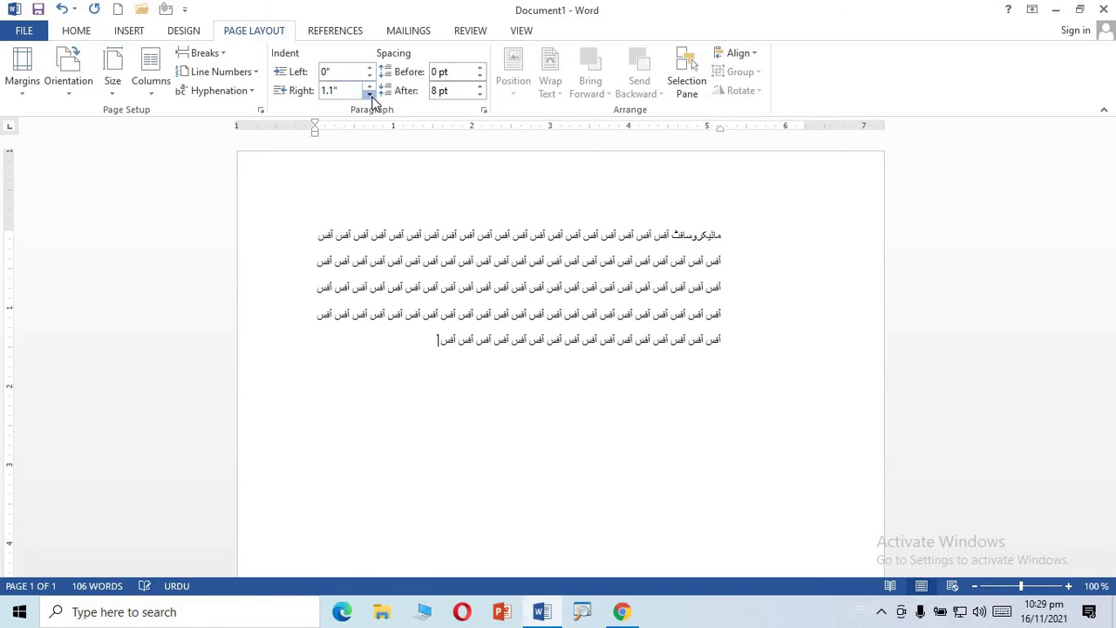
pyautogui.click(369, 95)
pyautogui.click(369, 94)
pyautogui.click(369, 95)
pyautogui.click(370, 94)
pyautogui.click(370, 94)
pyautogui.click(370, 94)
pyautogui.click(370, 94)
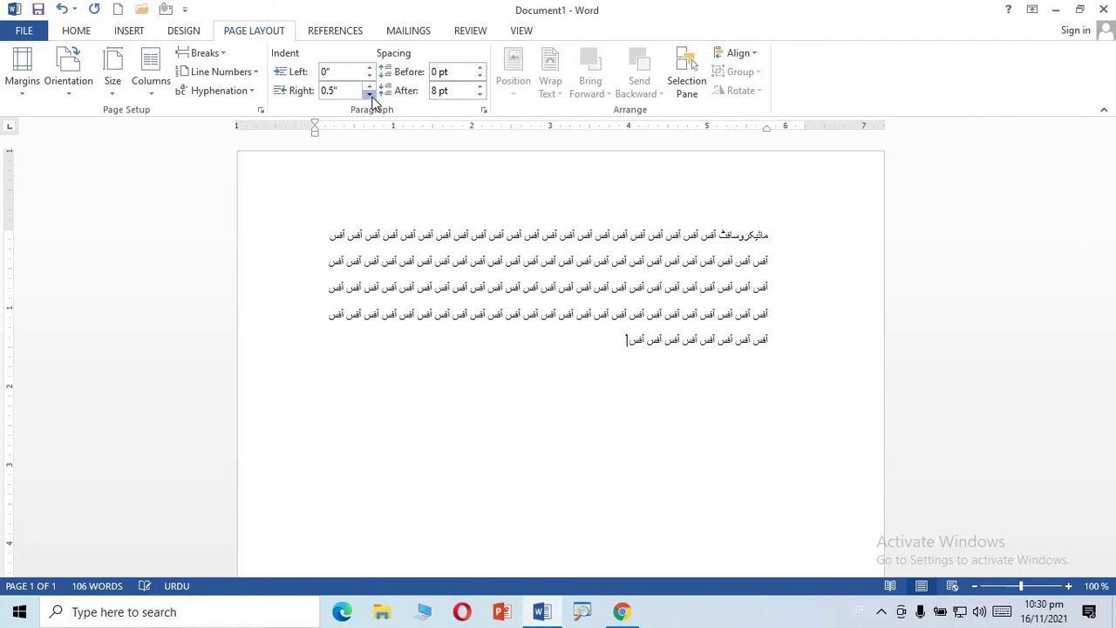
pyautogui.click(369, 94)
pyautogui.click(370, 94)
pyautogui.click(370, 94)
pyautogui.click(370, 94)
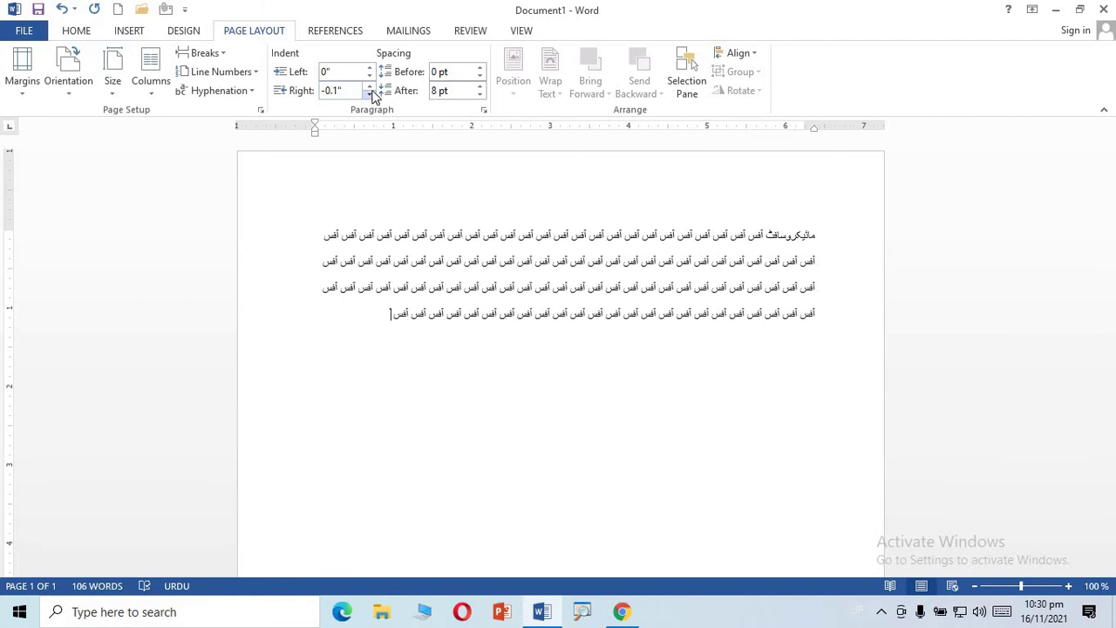
pyautogui.click(370, 87)
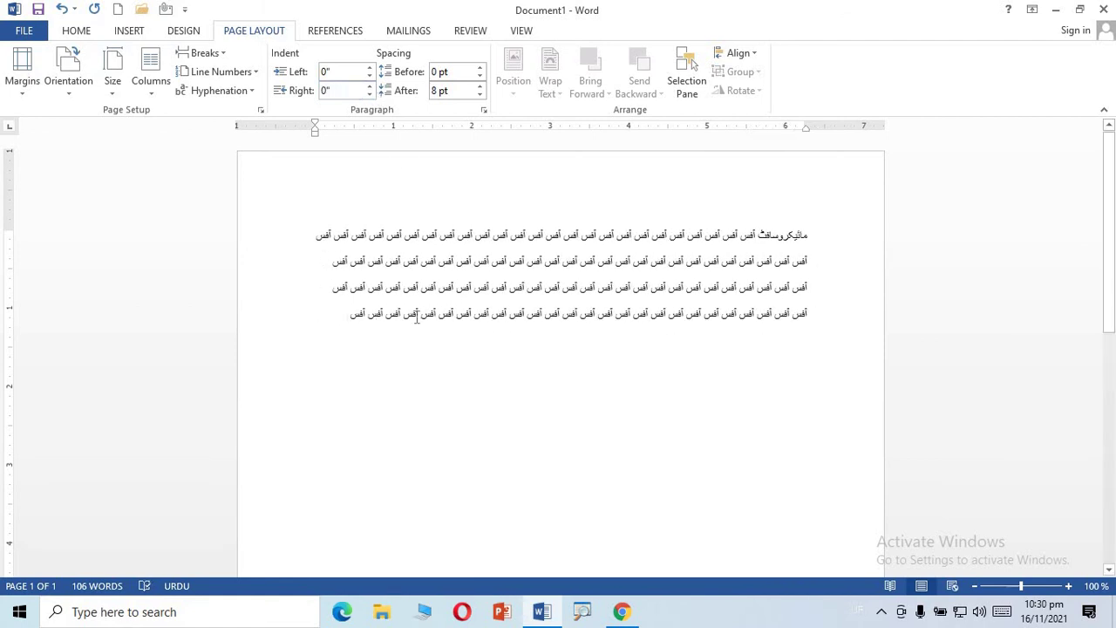
# Delete all of the Urdu text from the document.
pyautogui.moveTo(349, 316); pyautogui.dragTo(807, 249)
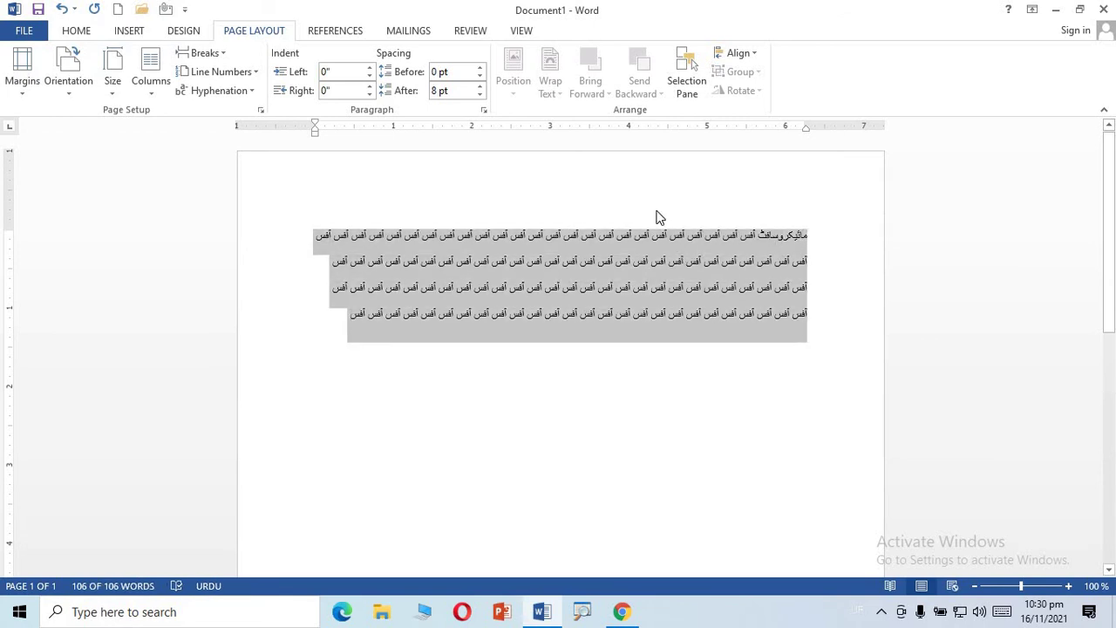
pyautogui.press('Delete')
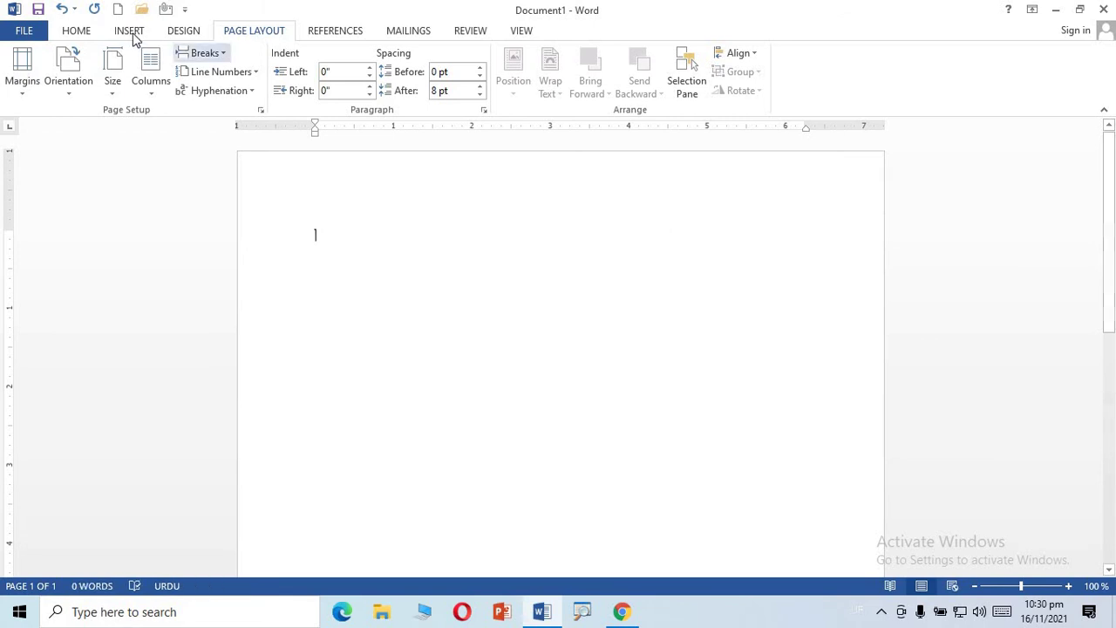
pyautogui.click(79, 33)
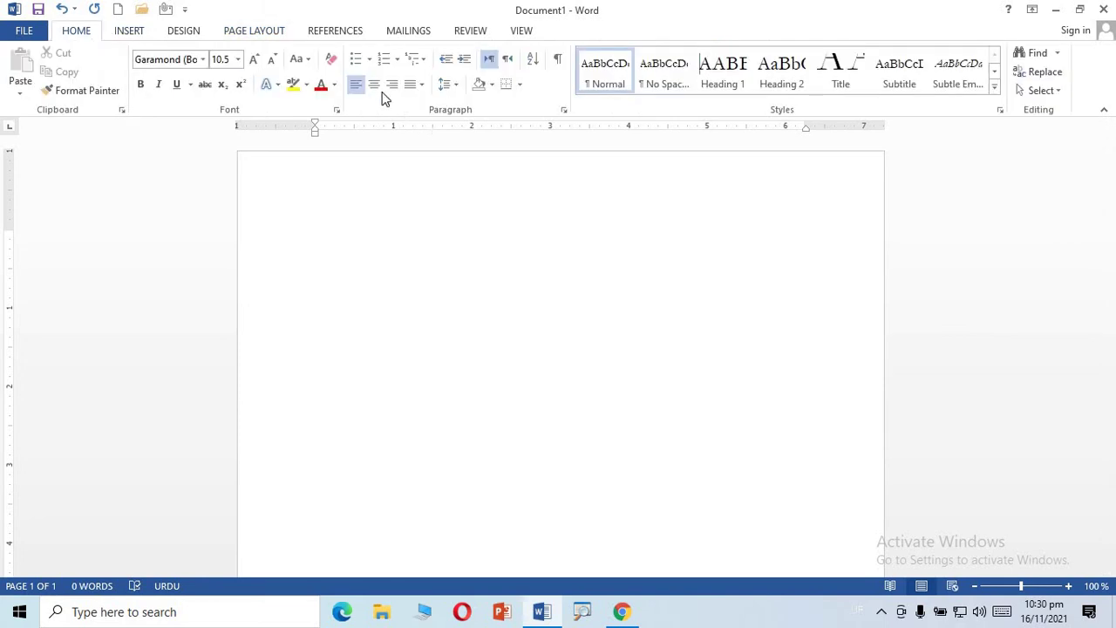
# Set the spacing before the empty paragraph to 18 pt.
pyautogui.click(242, 32)
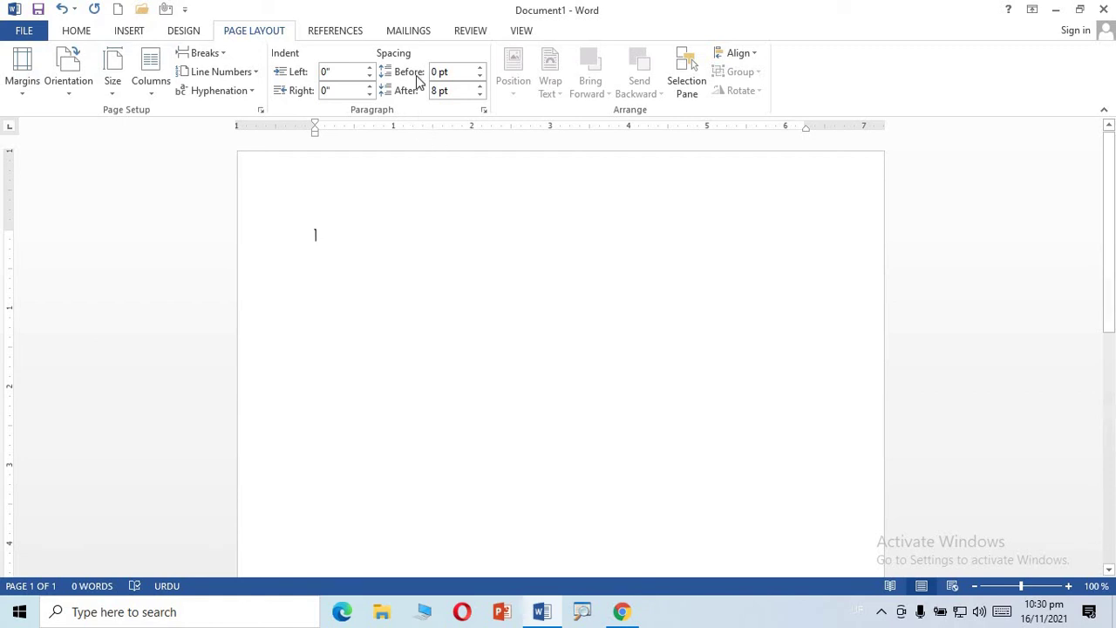
pyautogui.click(480, 68)
pyautogui.click(480, 68)
pyautogui.click(479, 68)
pyautogui.click(480, 68)
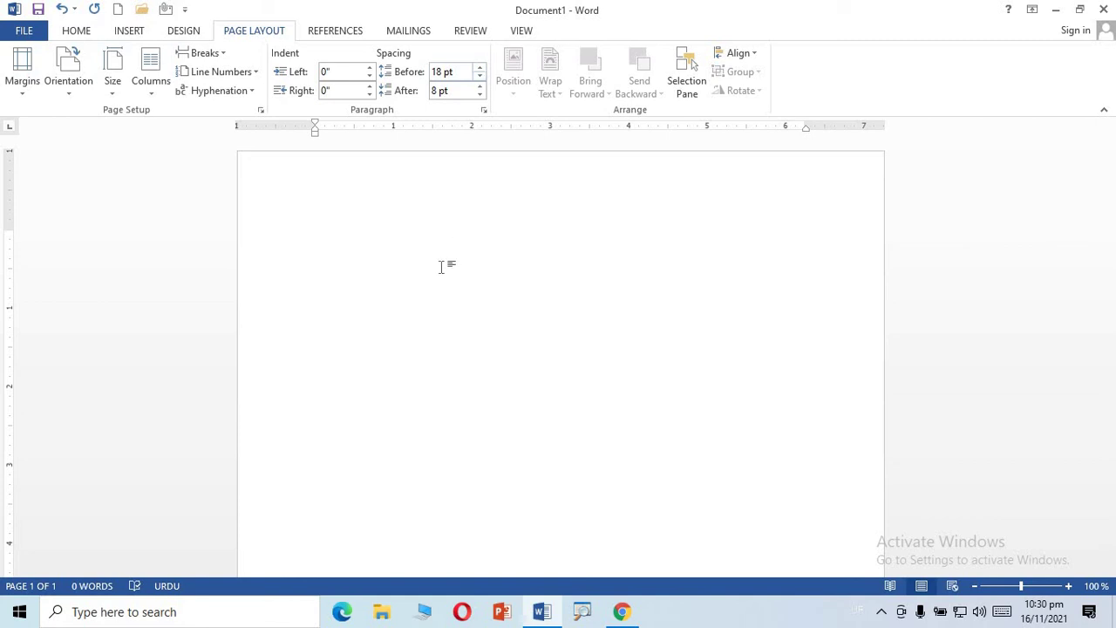
# Remove the stray Urdu characters and switch the keyboard input language to English (United States).
pyautogui.write('ہم')
pyautogui.press('BackSpace')
pyautogui.press('BackSpace')
pyautogui.click(863, 611)
pyautogui.click(881, 562)
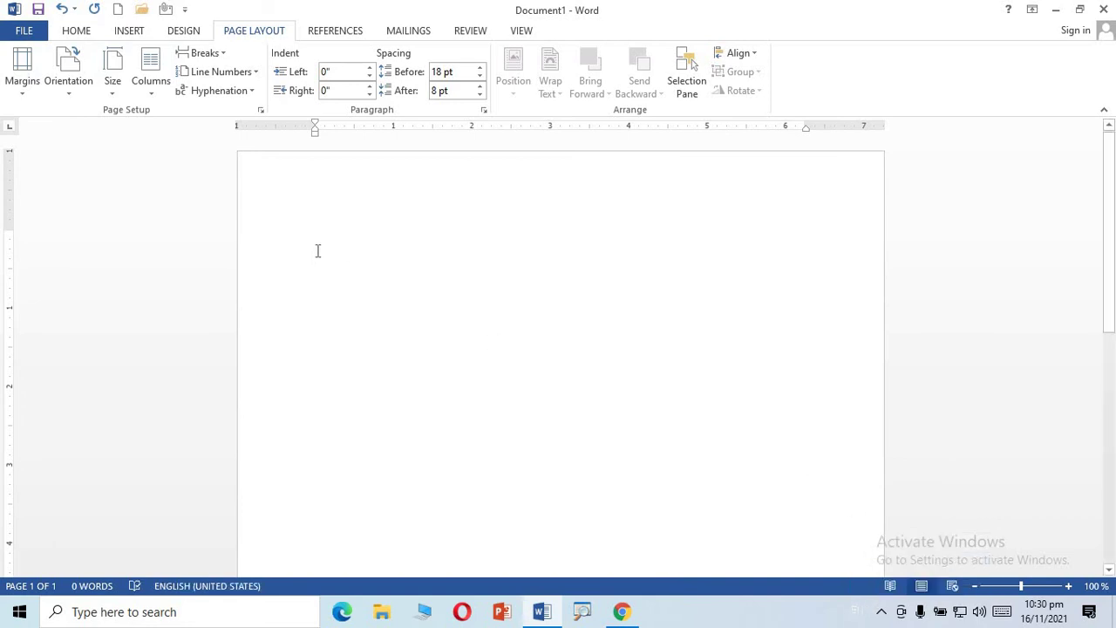
# Enter "Microsoft Office", "Office management", "Ms word" and "Ms excel" as four separate paragraphs.
pyautogui.write('icros')
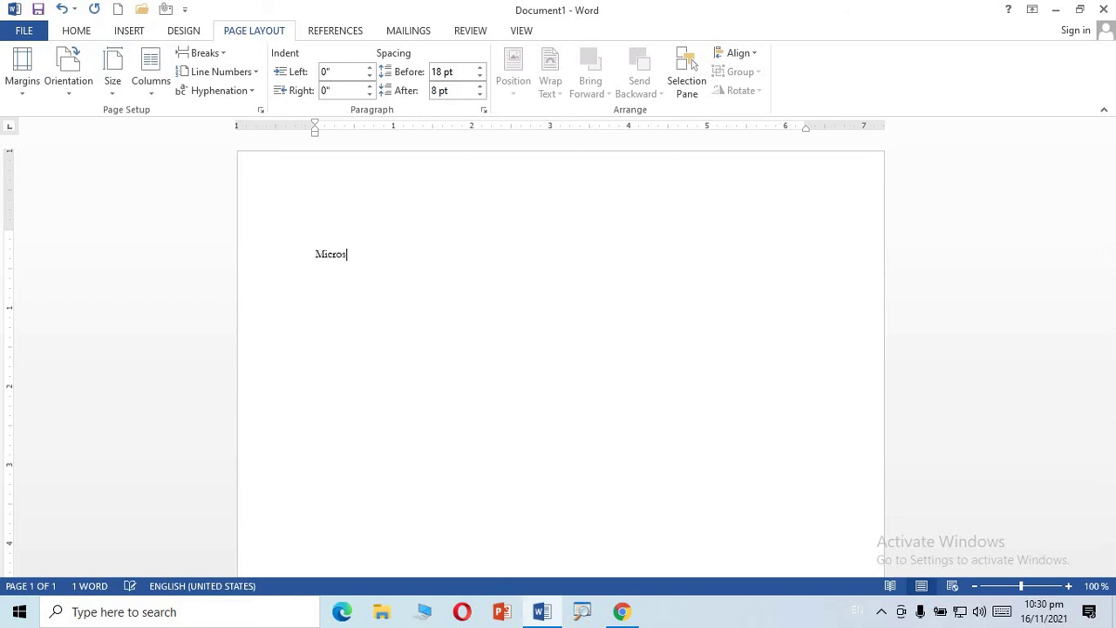
pyautogui.write('oft Office')
pyautogui.press('Return')
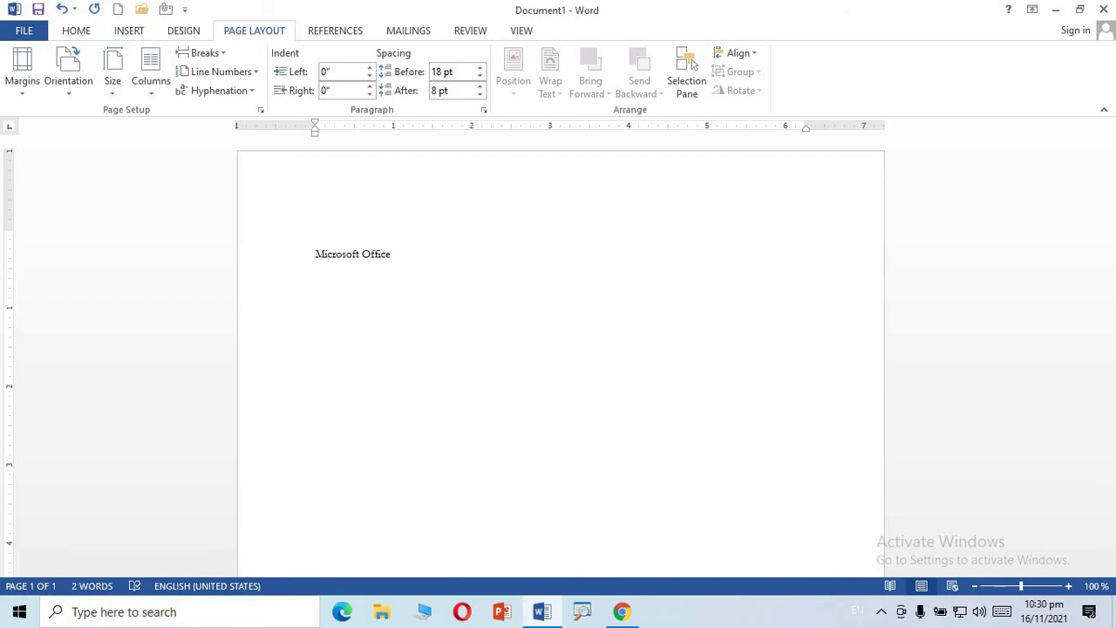
pyautogui.write('office mna')
pyautogui.press('BackSpace')
pyautogui.press('BackSpace')
pyautogui.write('anage')
pyautogui.press('BackSpace')
pyautogui.write('agement')
pyautogui.press('Return')
pyautogui.write('Ms word')
pyautogui.press('Return')
pyautogui.write('Ms')
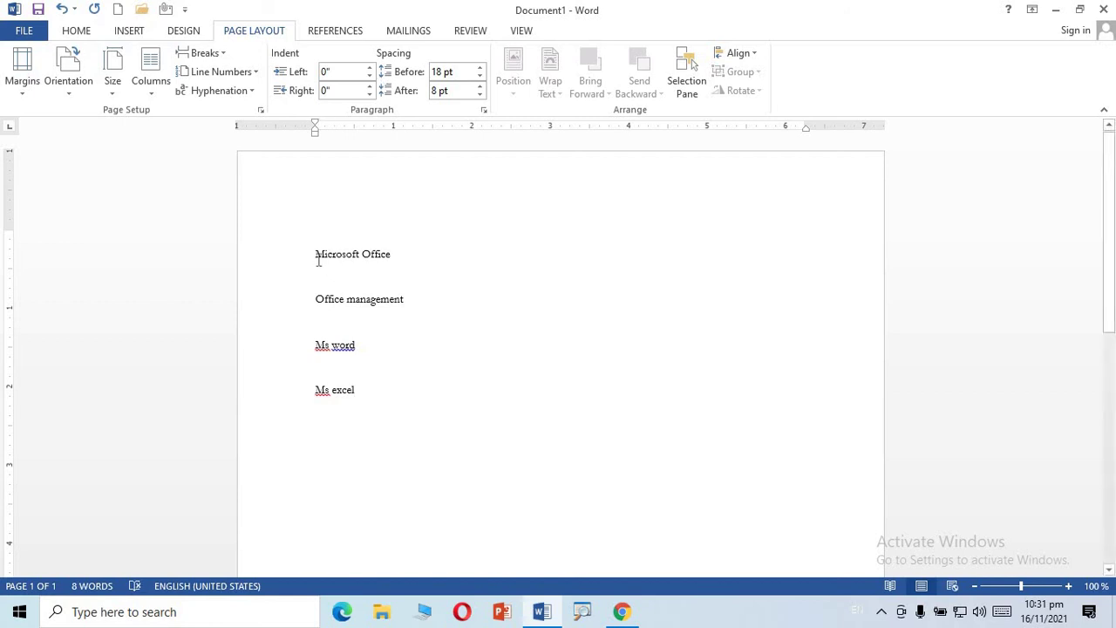
# Delete the four English paragraphs and set the spacing before the remaining empty paragraph to 0 pt.
pyautogui.moveTo(315, 255); pyautogui.dragTo(357, 390)
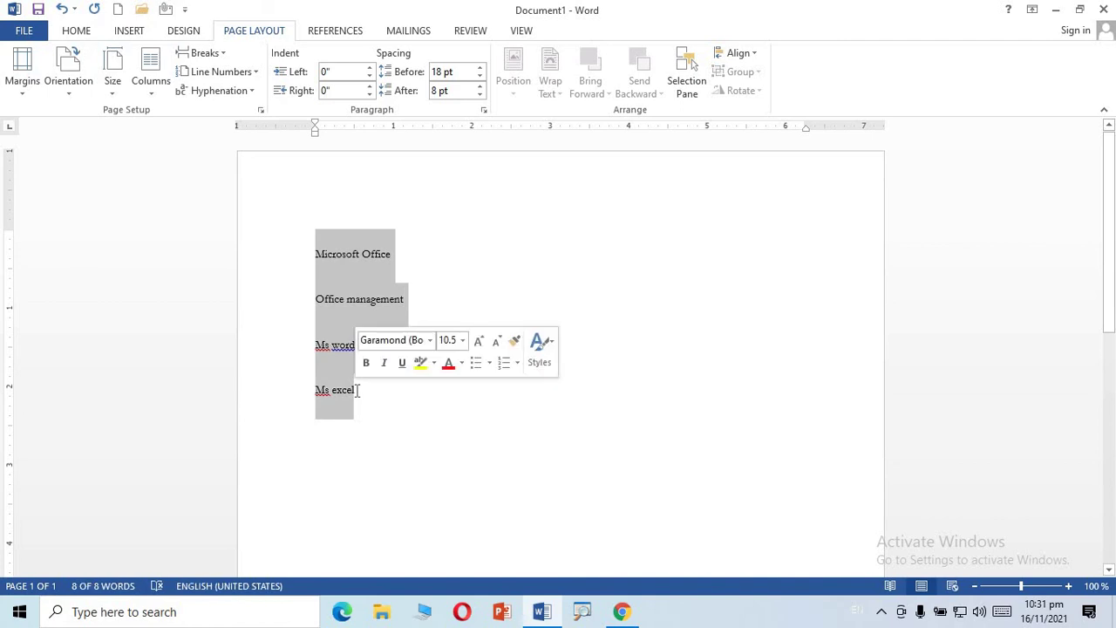
pyautogui.press('Delete')
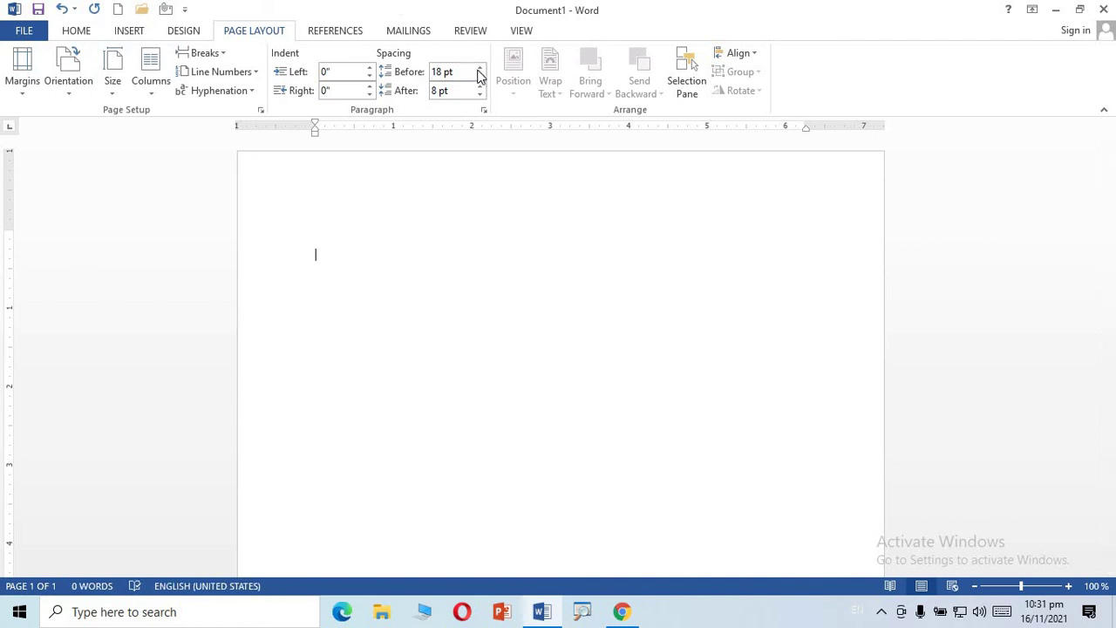
pyautogui.click(480, 76)
pyautogui.click(480, 76)
pyautogui.click(479, 68)
pyautogui.click(479, 76)
pyautogui.click(479, 68)
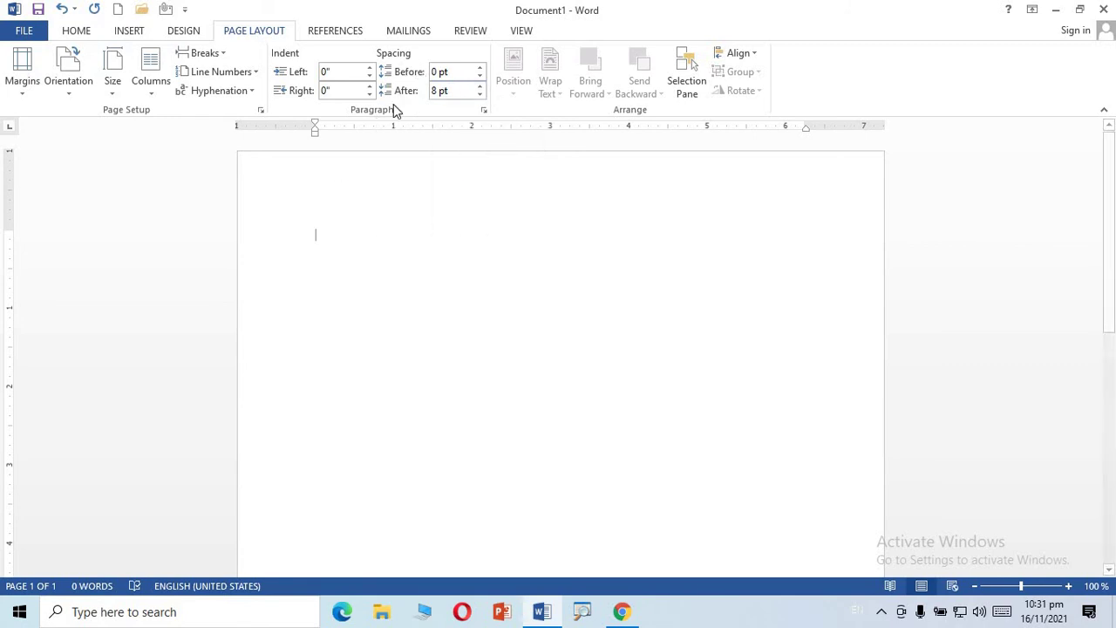
# Enter "Microsoft office" followed by three paragraphs of random filler letters, ending with a new empty paragraph.
pyautogui.write('Microsoft')
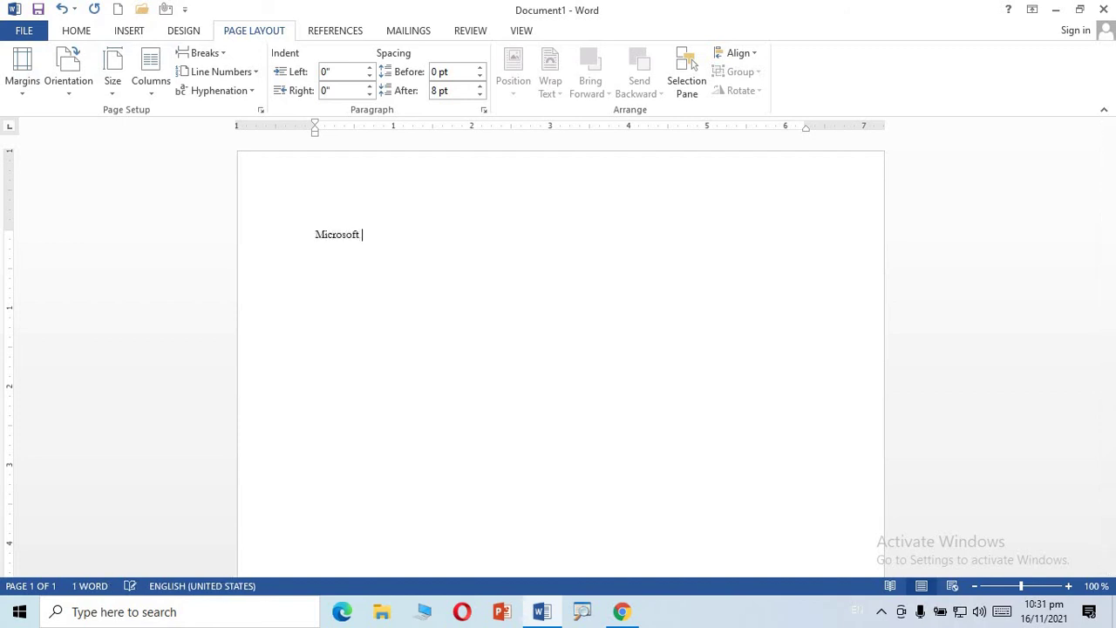
pyautogui.write(' office')
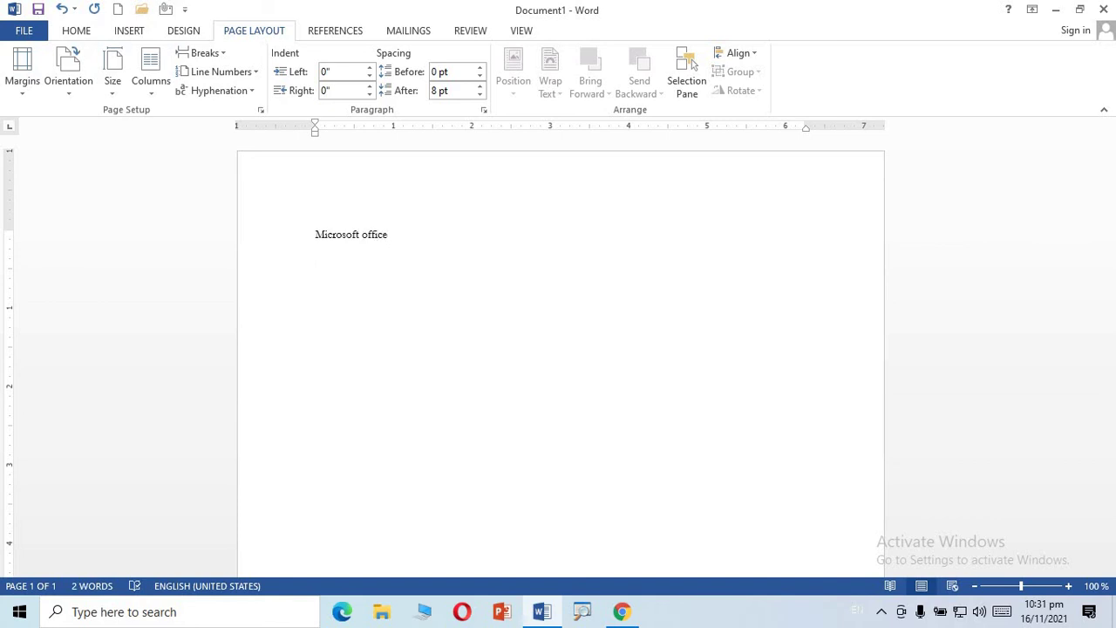
pyautogui.write("dkfjadfj'a;df")
pyautogui.press('Return')
pyautogui.write('jfeialdjf')
pyautogui.press('Return')
pyautogui.write('a')
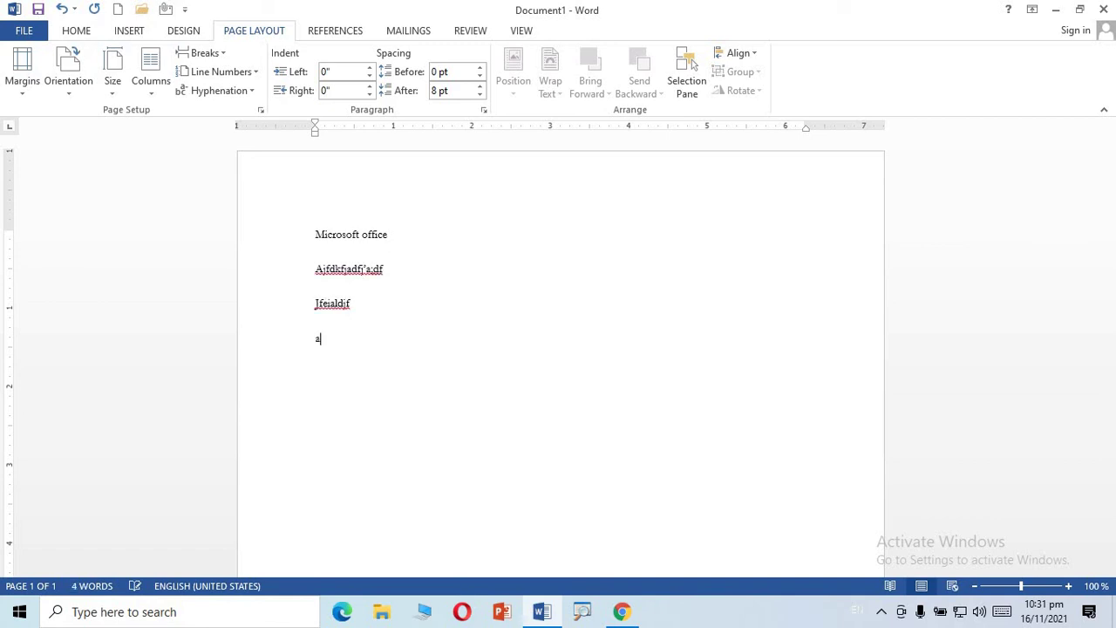
pyautogui.write("fjjfiealdfja'd")
pyautogui.press('Return')
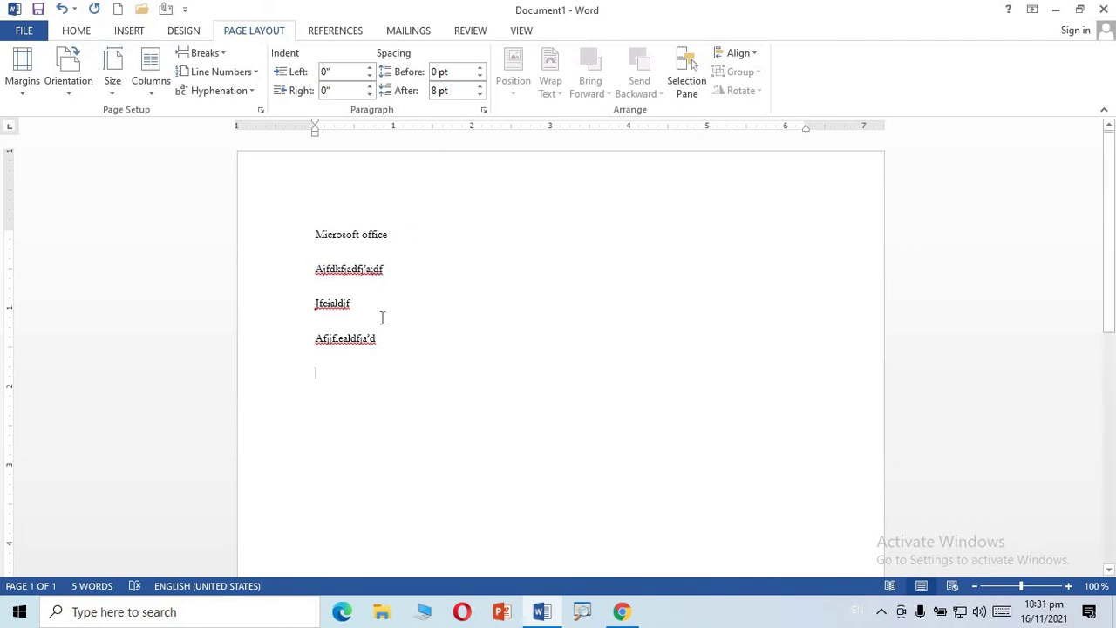
# Select the four text paragraphs and increase their spacing after to 60 pt.
pyautogui.moveTo(382, 334); pyautogui.dragTo(456, 104)
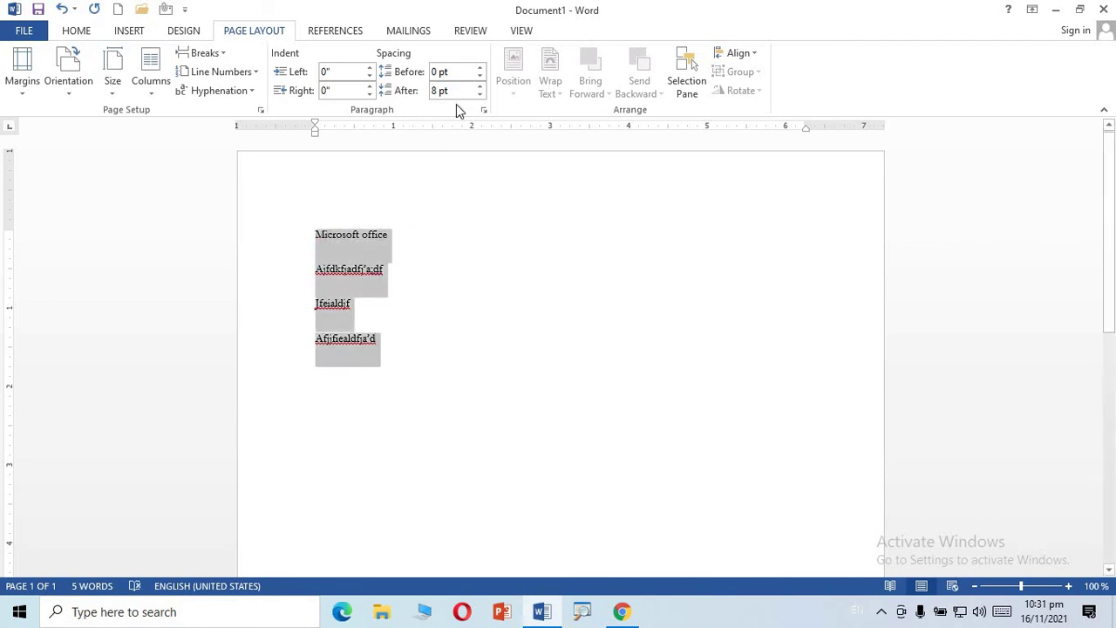
pyautogui.click(480, 86)
pyautogui.click(480, 87)
pyautogui.click(479, 86)
pyautogui.click(479, 86)
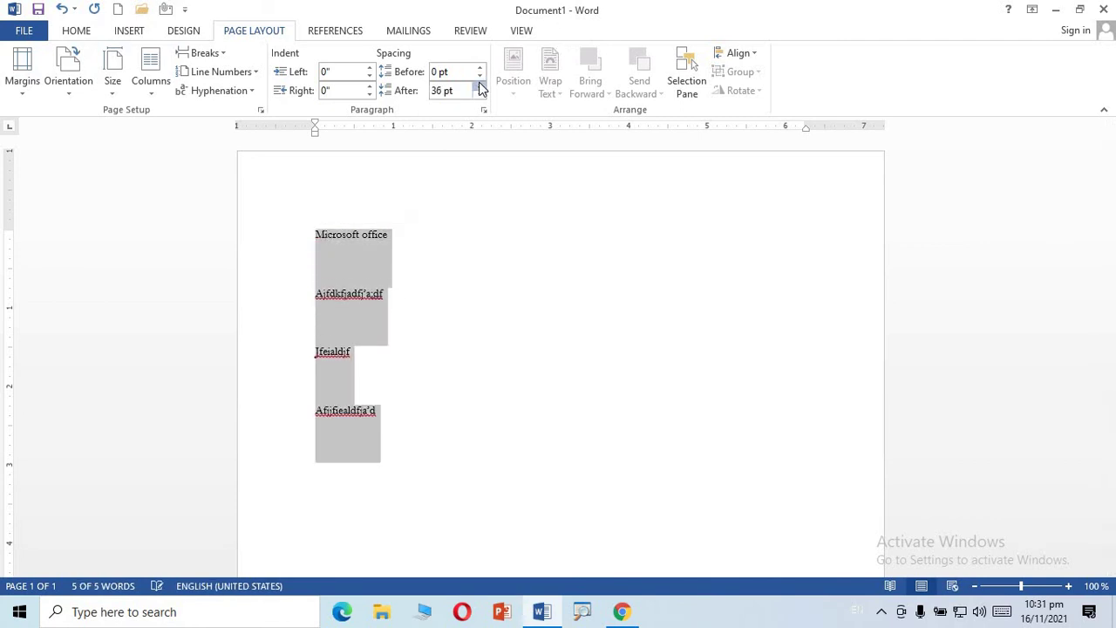
pyautogui.click(479, 86)
pyautogui.click(480, 87)
pyautogui.click(480, 86)
pyautogui.click(479, 86)
pyautogui.click(479, 86)
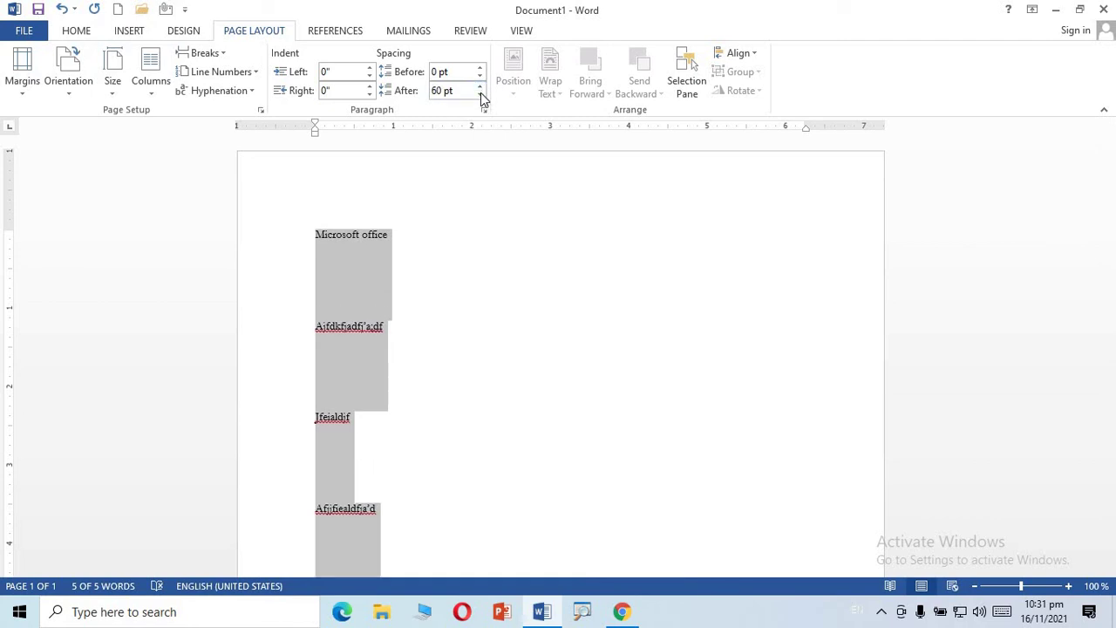
# Set both the spacing after and the spacing before of the selected paragraphs to Auto.
pyautogui.click(480, 93)
pyautogui.click(480, 93)
pyautogui.click(480, 93)
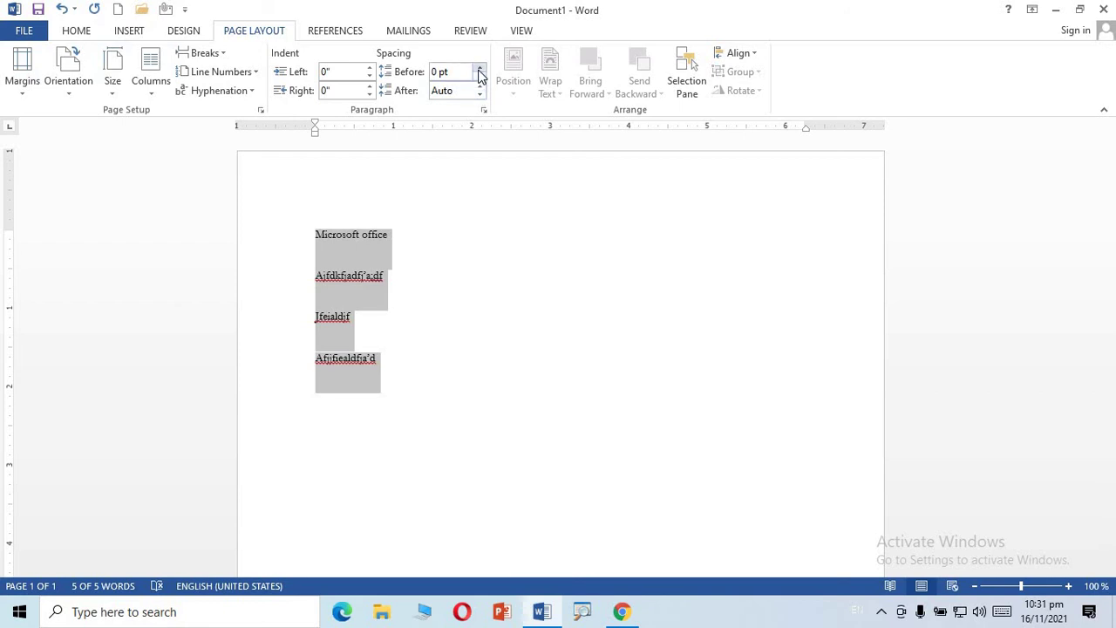
pyautogui.click(479, 69)
pyautogui.click(478, 76)
pyautogui.click(479, 77)
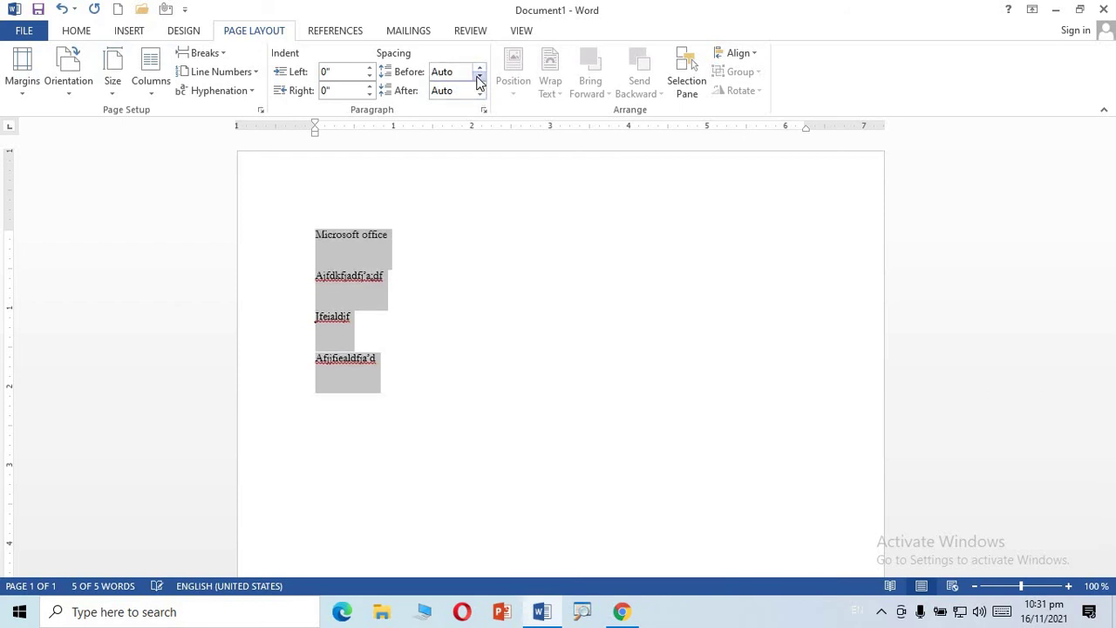
# Delete the "Microsoft office" paragraph and the three filler paragraphs below it.
pyautogui.click(413, 323)
pyautogui.moveTo(378, 365); pyautogui.dragTo(340, 231)
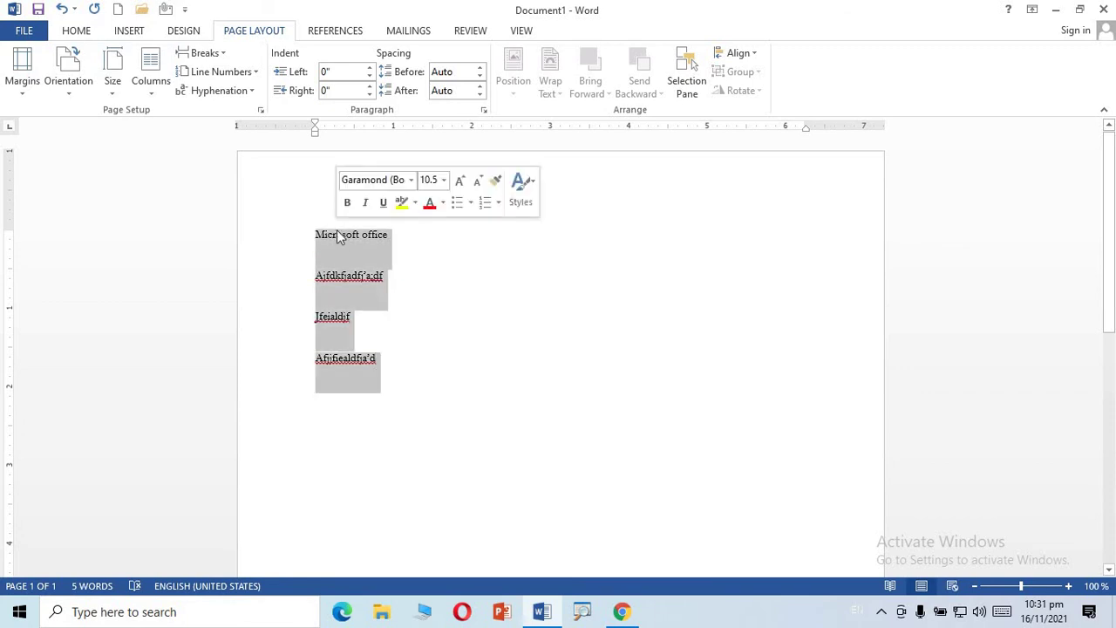
pyautogui.press('Delete')
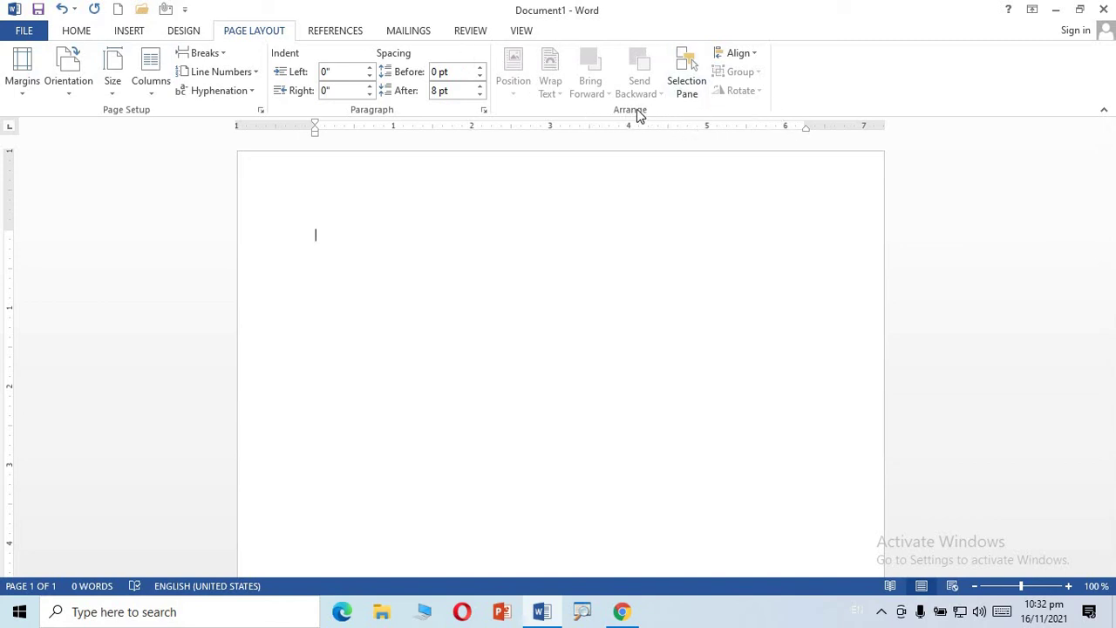
pyautogui.click(129, 35)
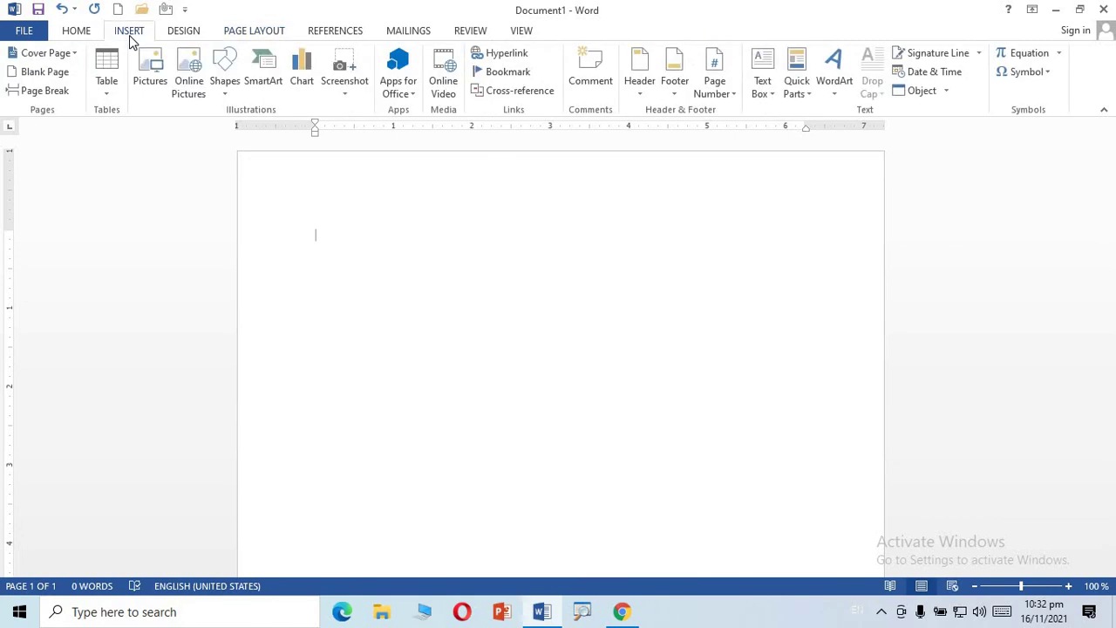
pyautogui.click(81, 34)
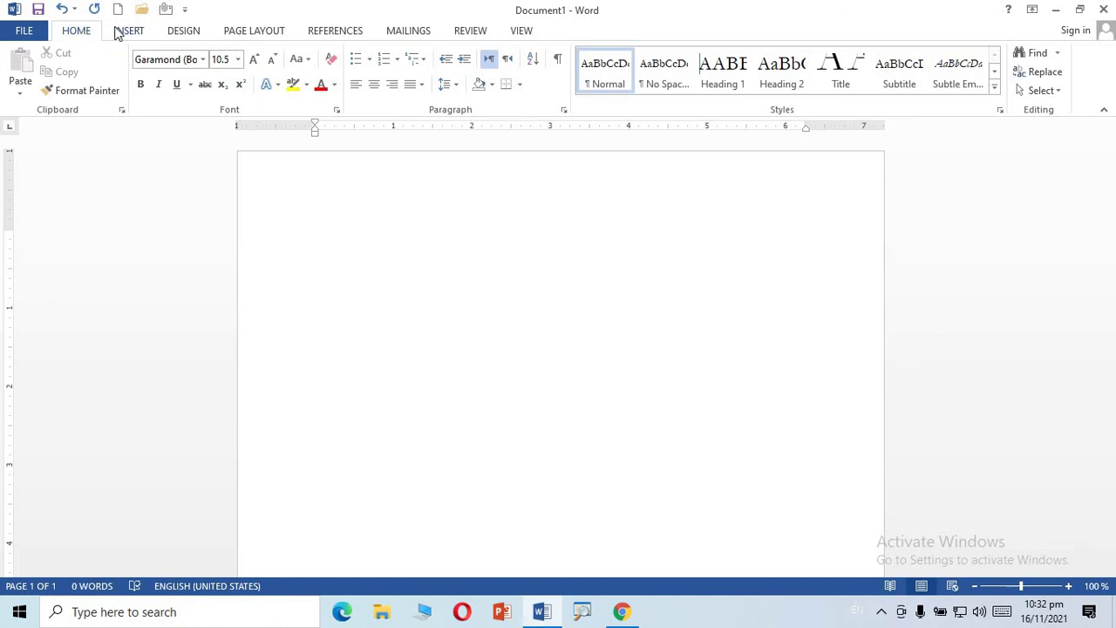
pyautogui.click(118, 33)
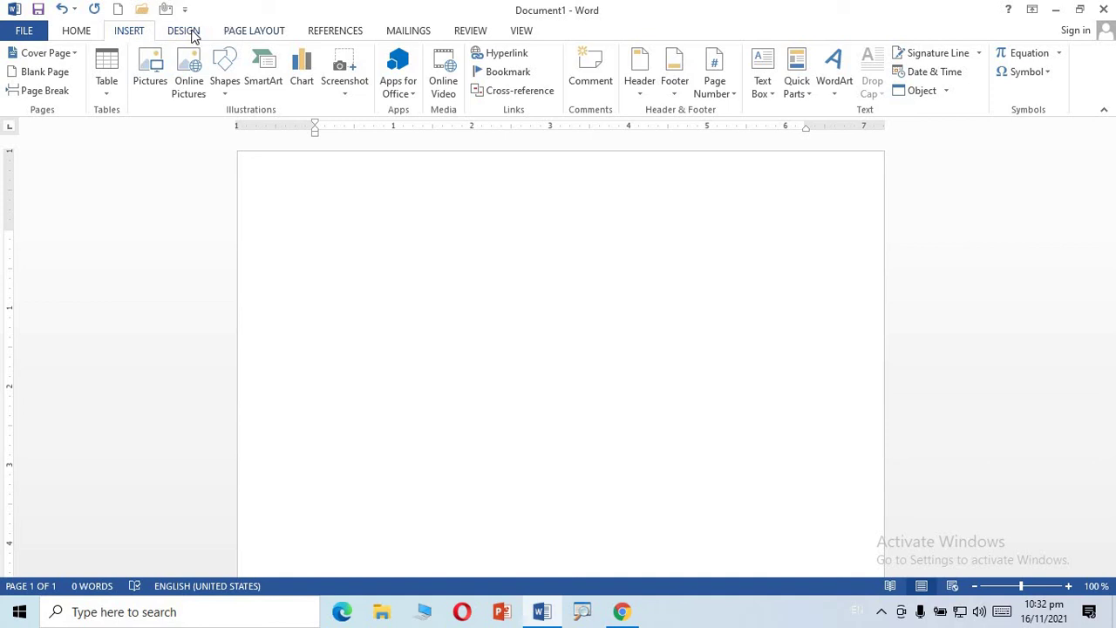
pyautogui.click(258, 35)
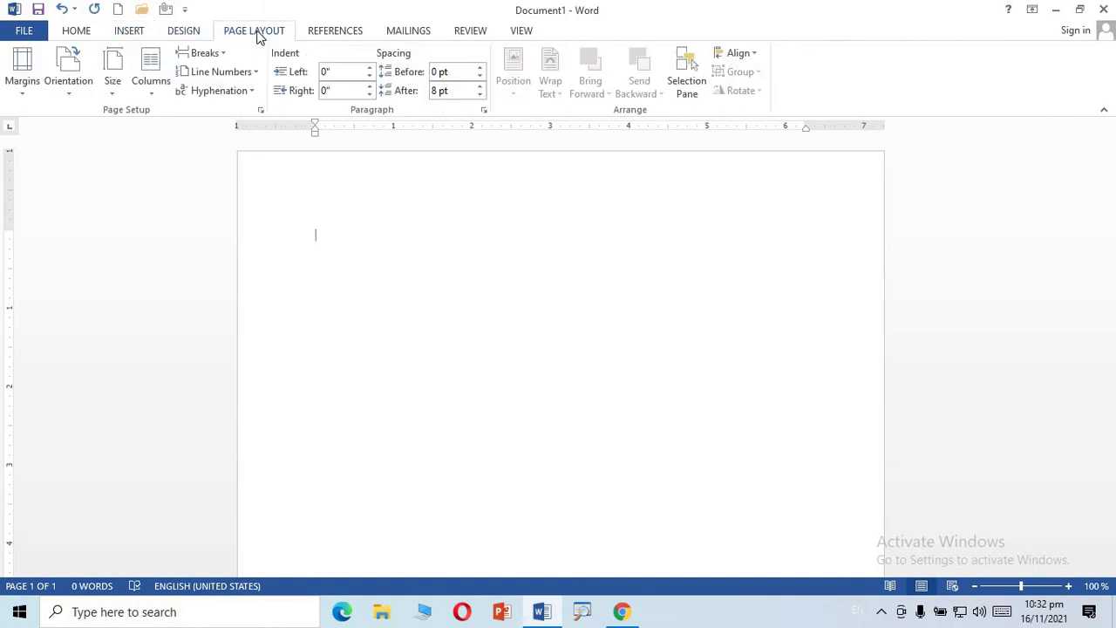
pyautogui.click(138, 35)
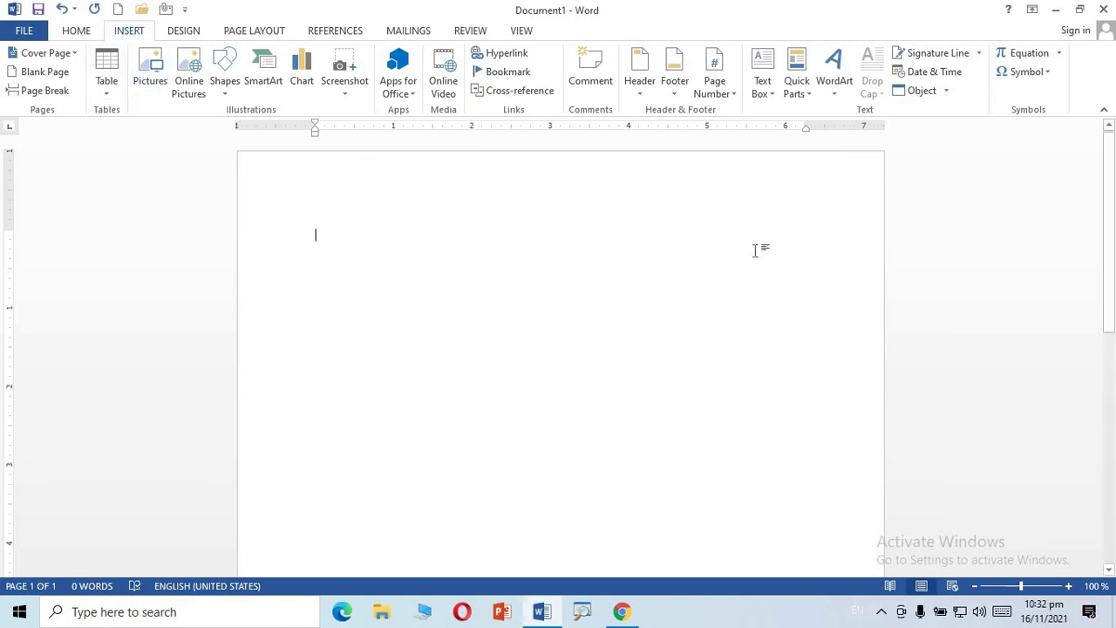
pyautogui.click(254, 30)
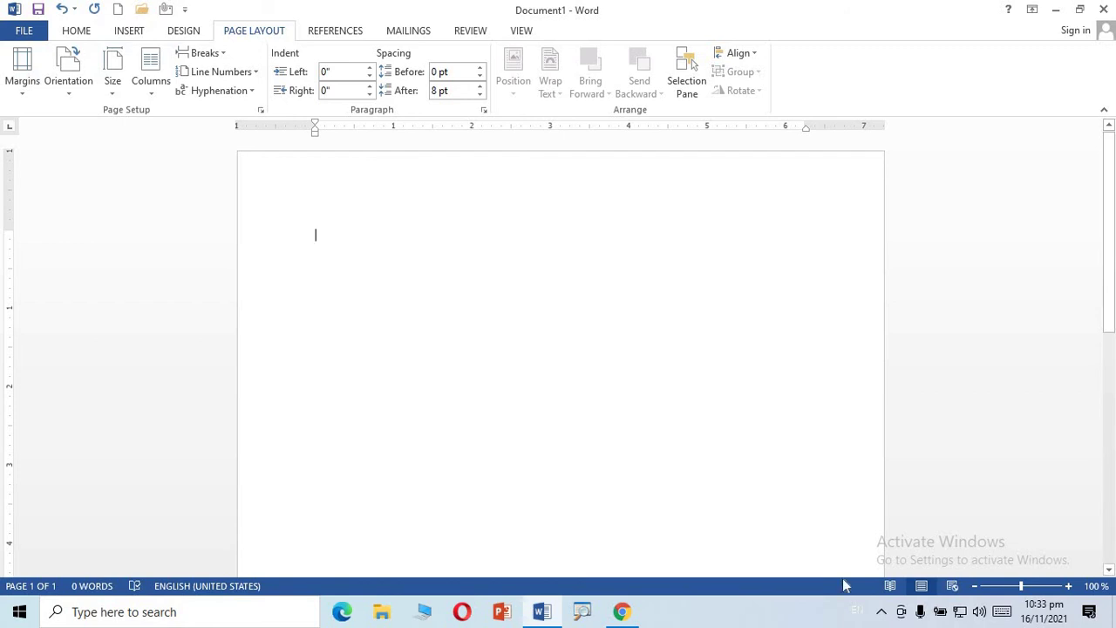
pyautogui.click(880, 611)
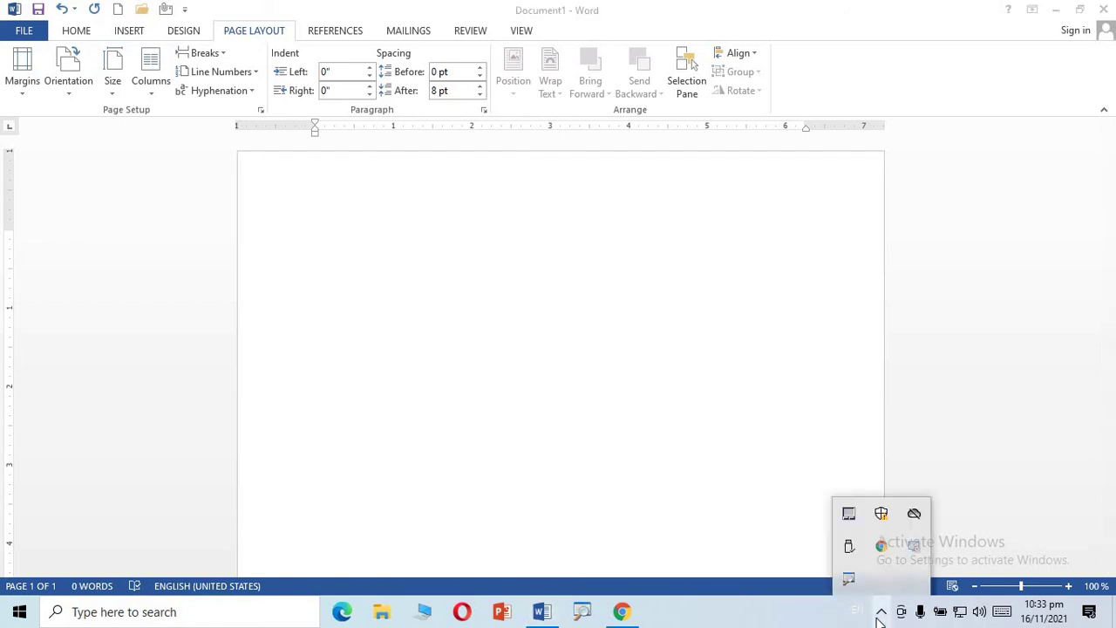
pyautogui.rightClick(913, 549)
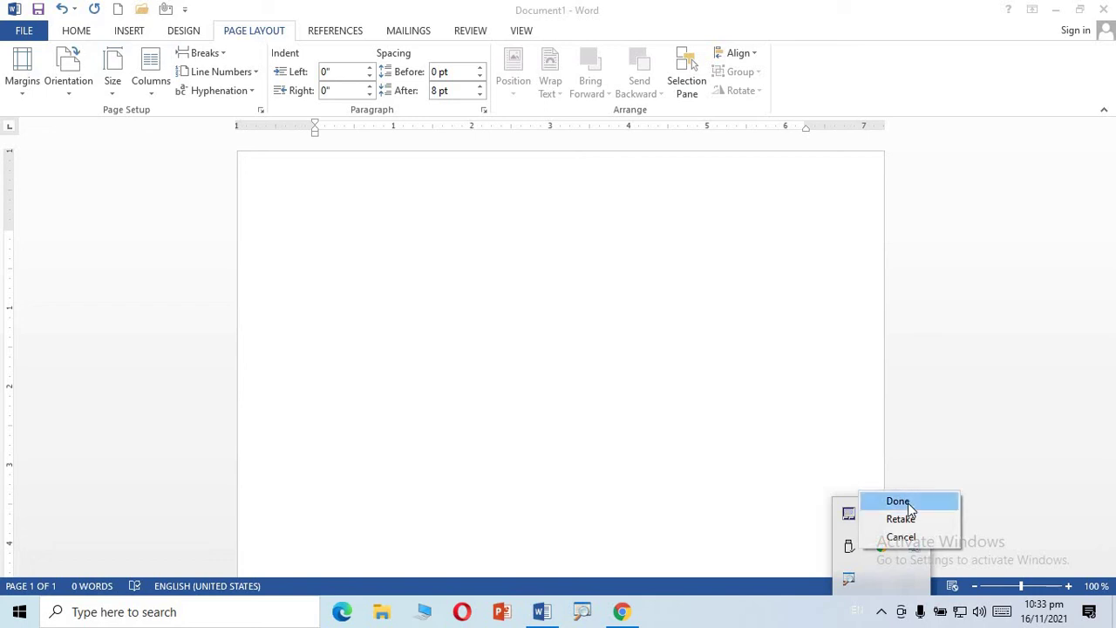